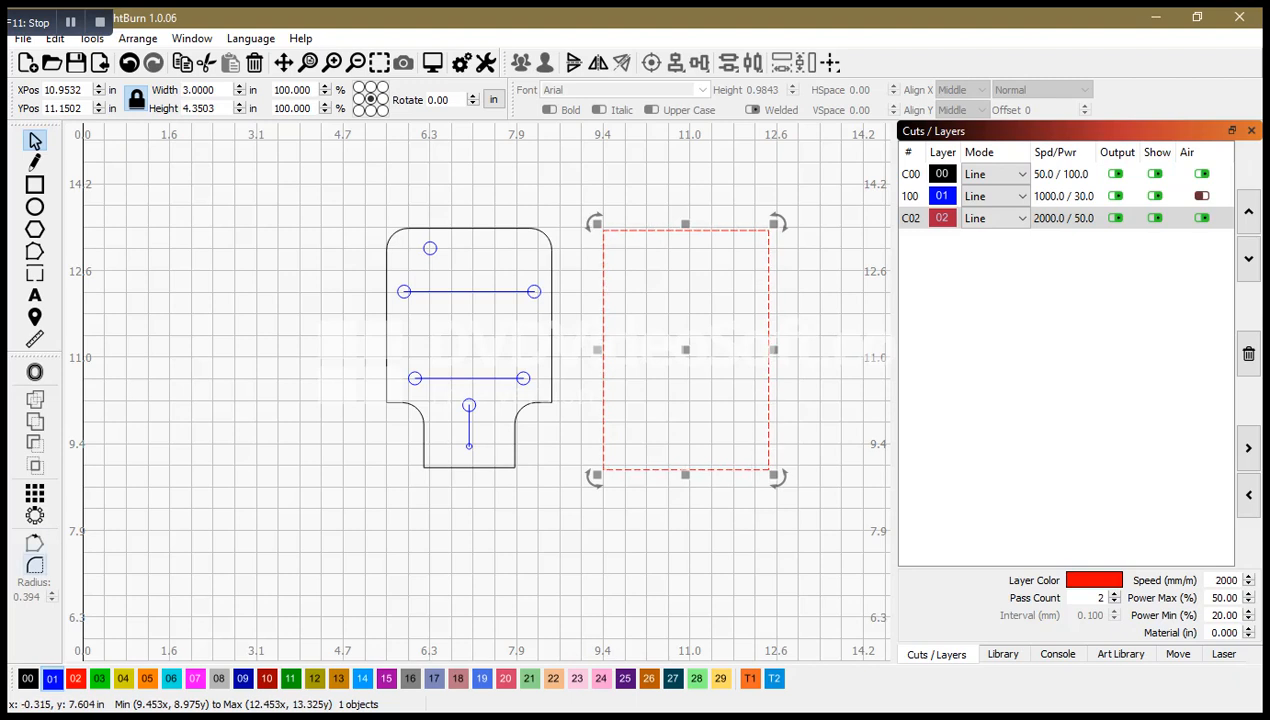
- Round the two upper corners of the red rectangle with a 0.394 in radius
click(35, 565)
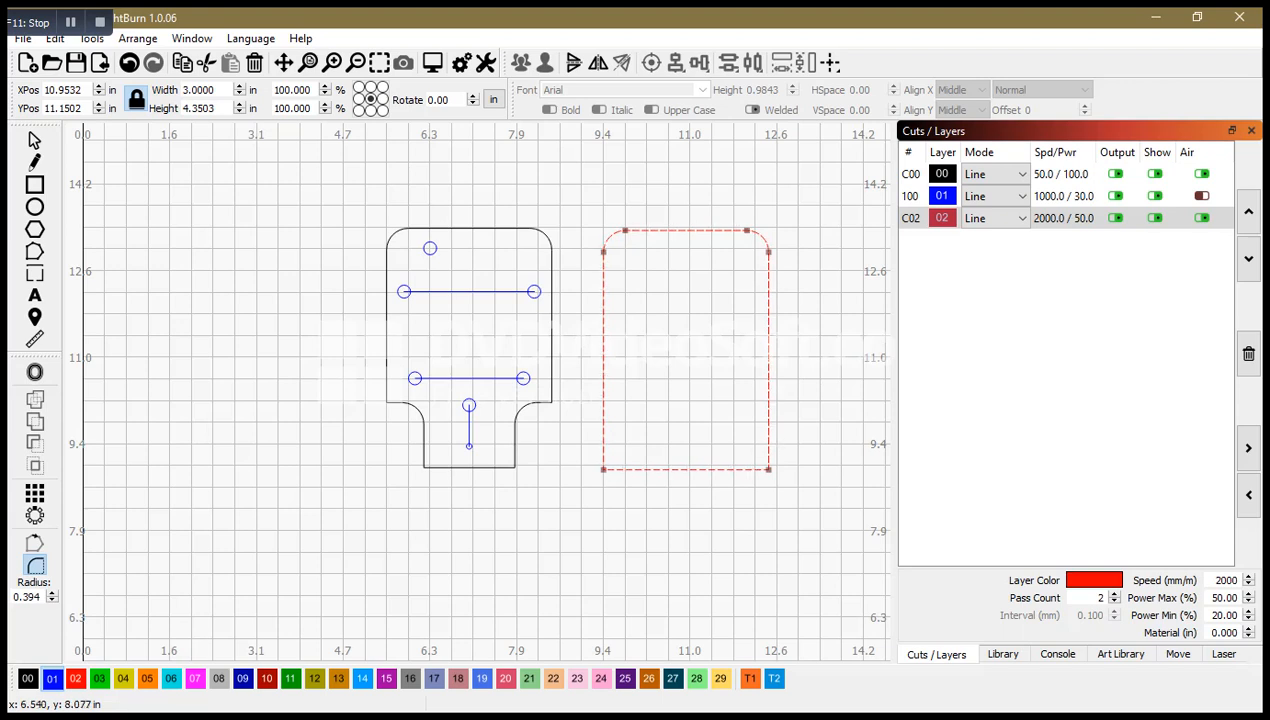
- Draw a rectangle about 0.68 by 1.18 in over the black template's lower-left notch and move it to the red outline's lower-left corner
key(ctrl+r)
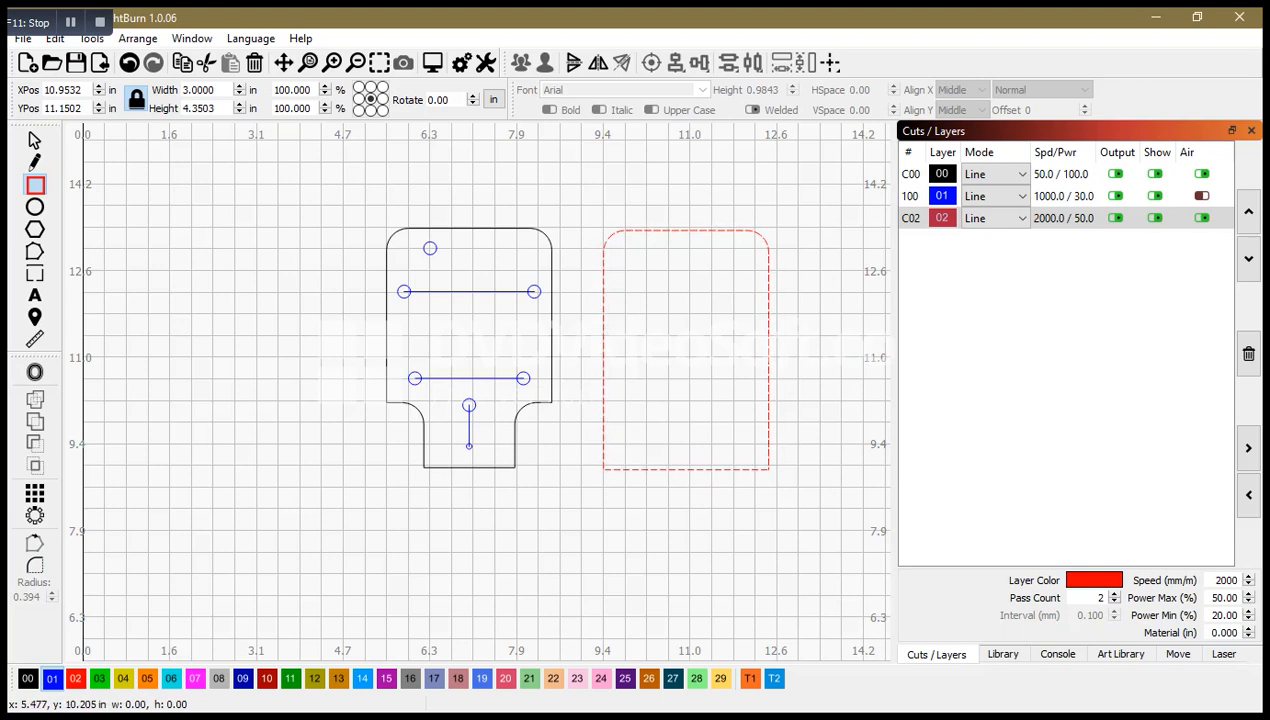
drag(385, 400, 424, 467)
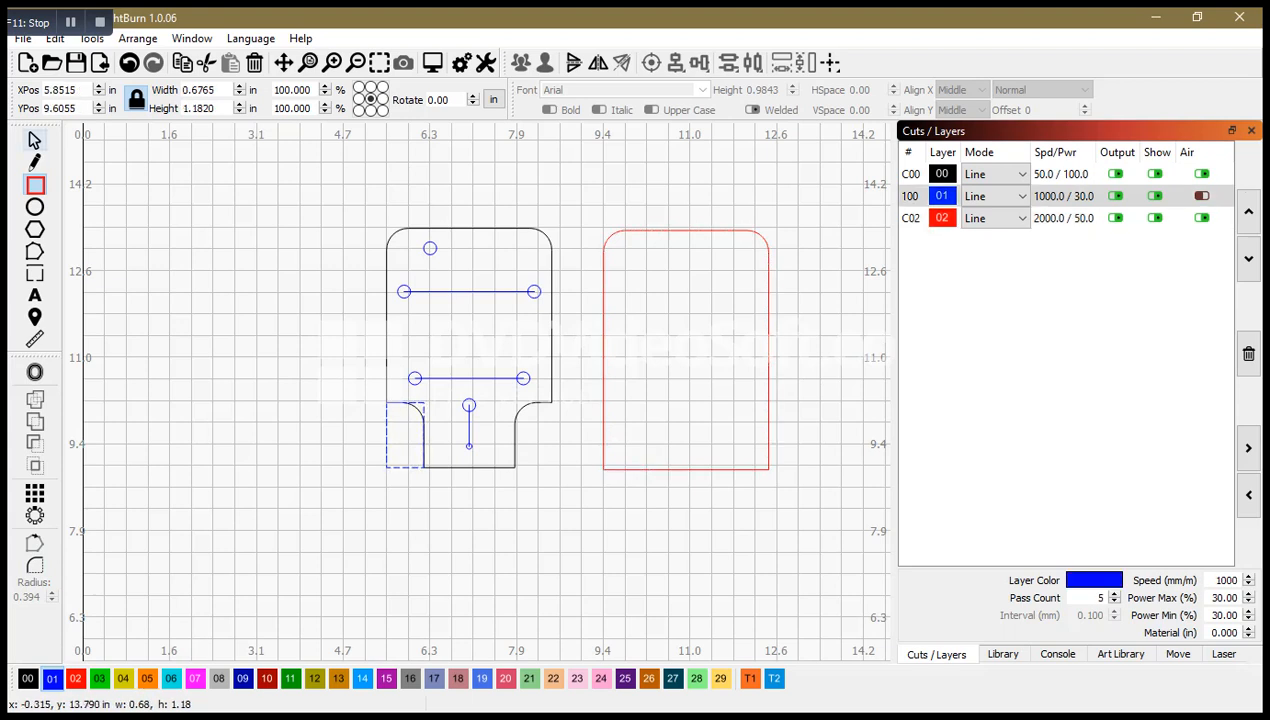
click(34, 141)
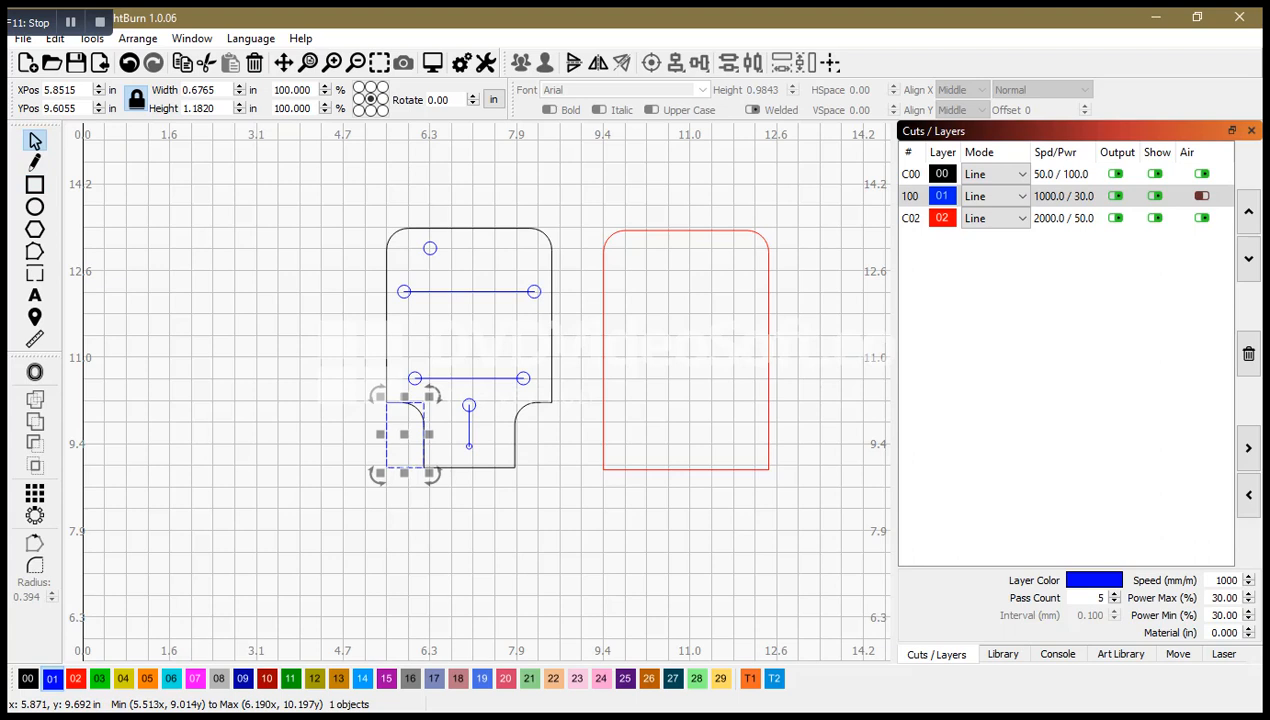
drag(406, 428, 621, 434)
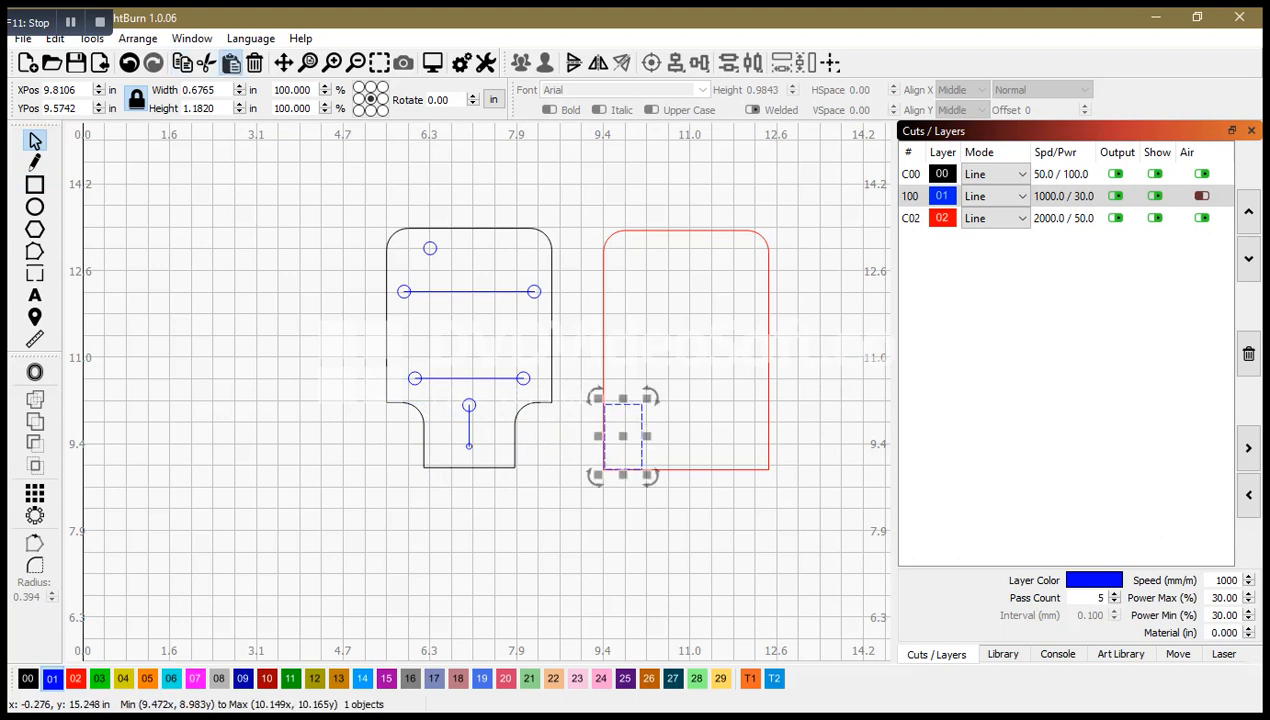
- Duplicate the small notch rectangle into the red outline's lower-right corner and align their right edges
click(230, 62)
drag(478, 390, 749, 435)
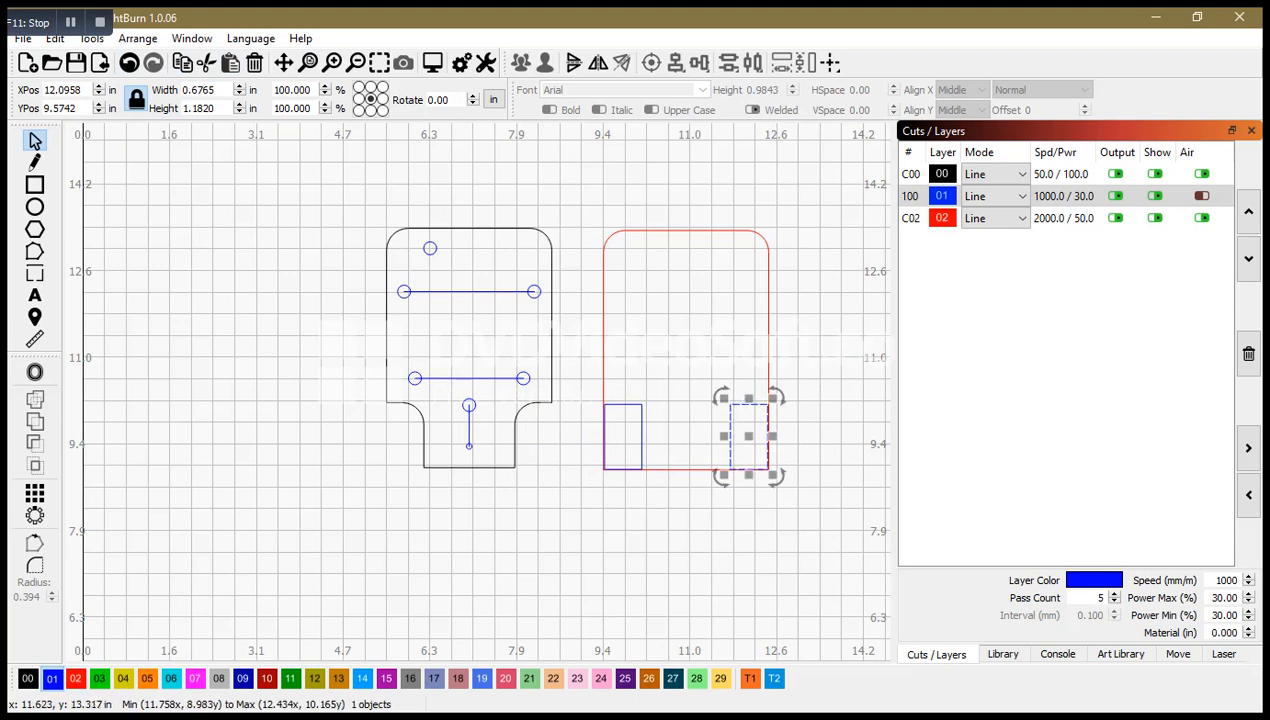
shift+click(722, 231)
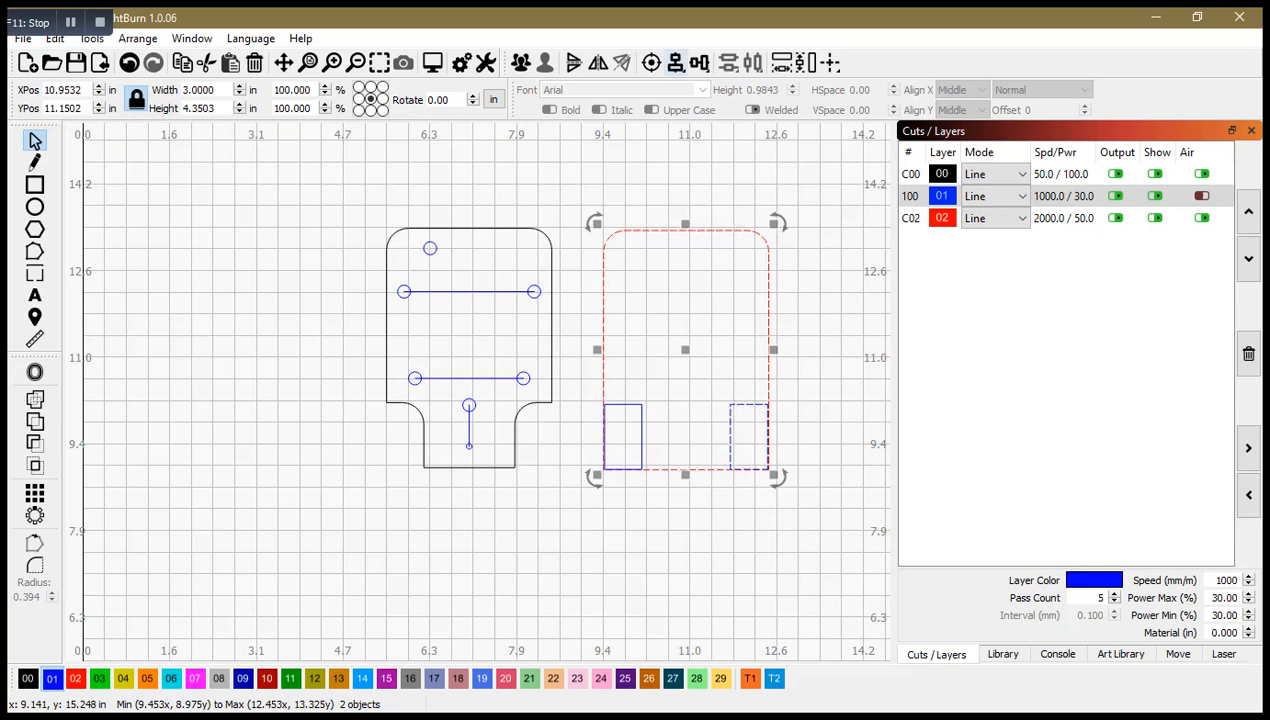
click(676, 62)
click(720, 117)
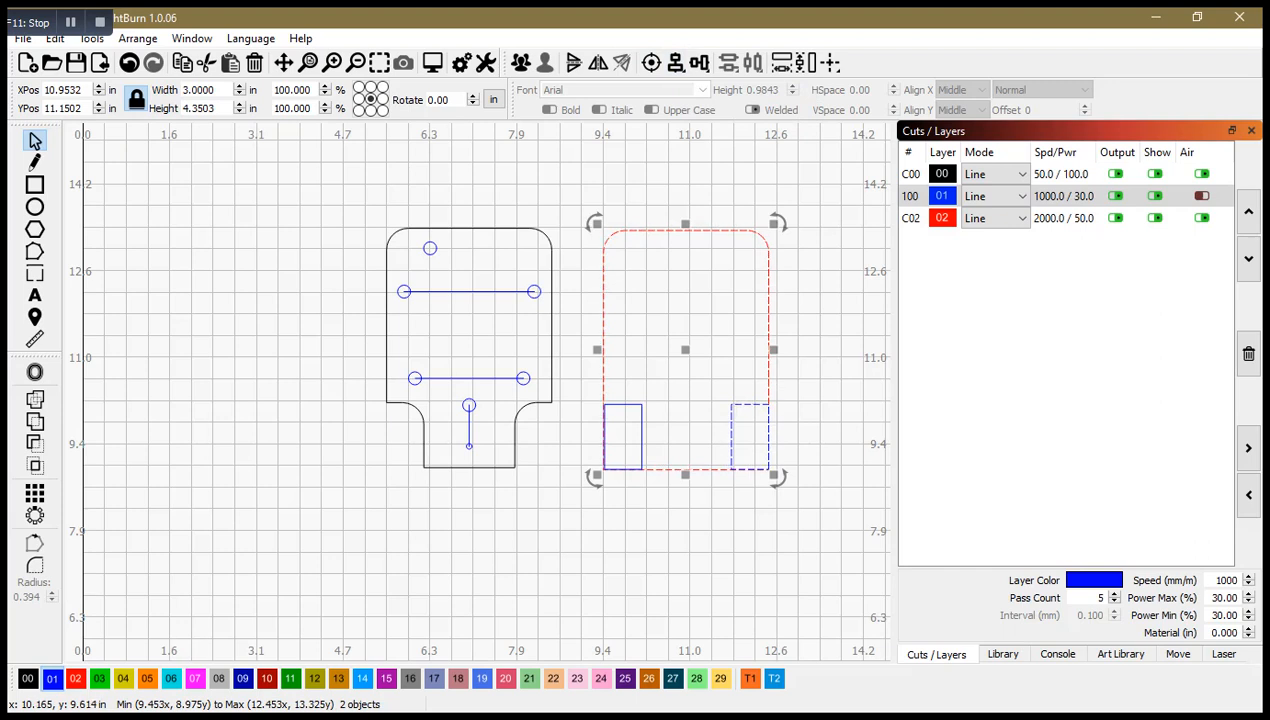
- Align the left edge of the lower-left notch rectangle with the left edge of the red outline
click(584, 407)
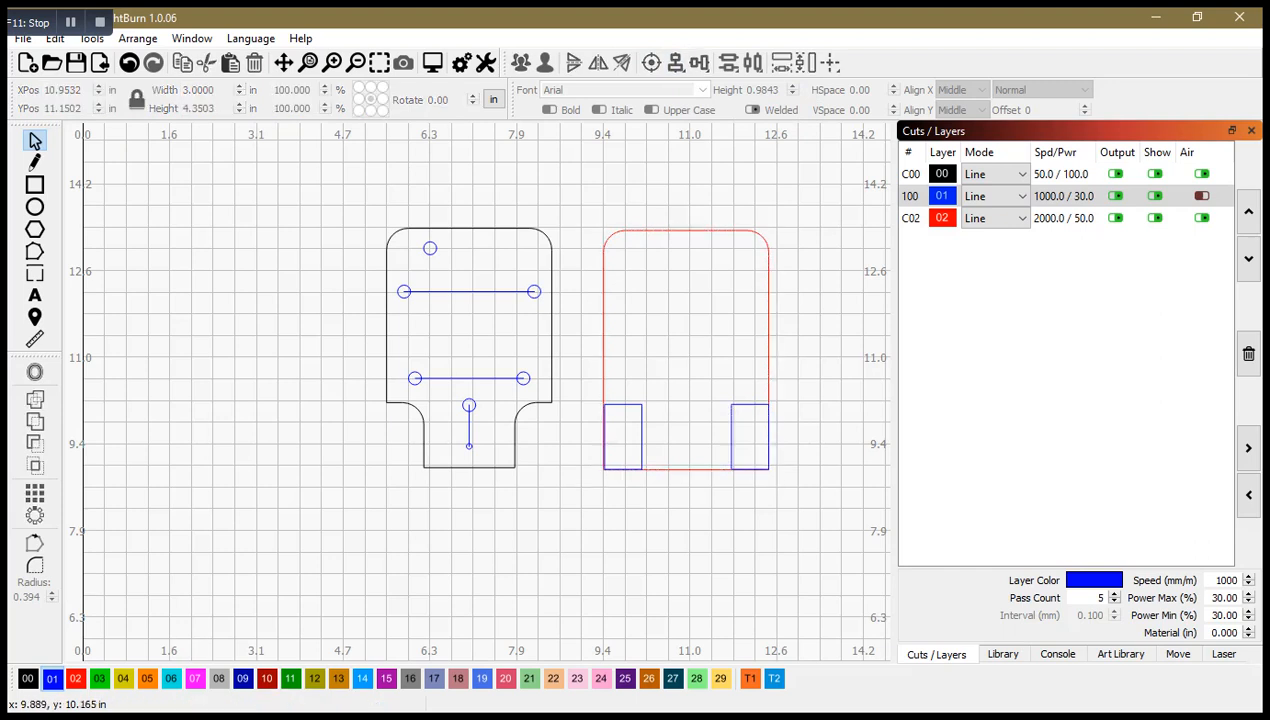
click(629, 404)
click(629, 403)
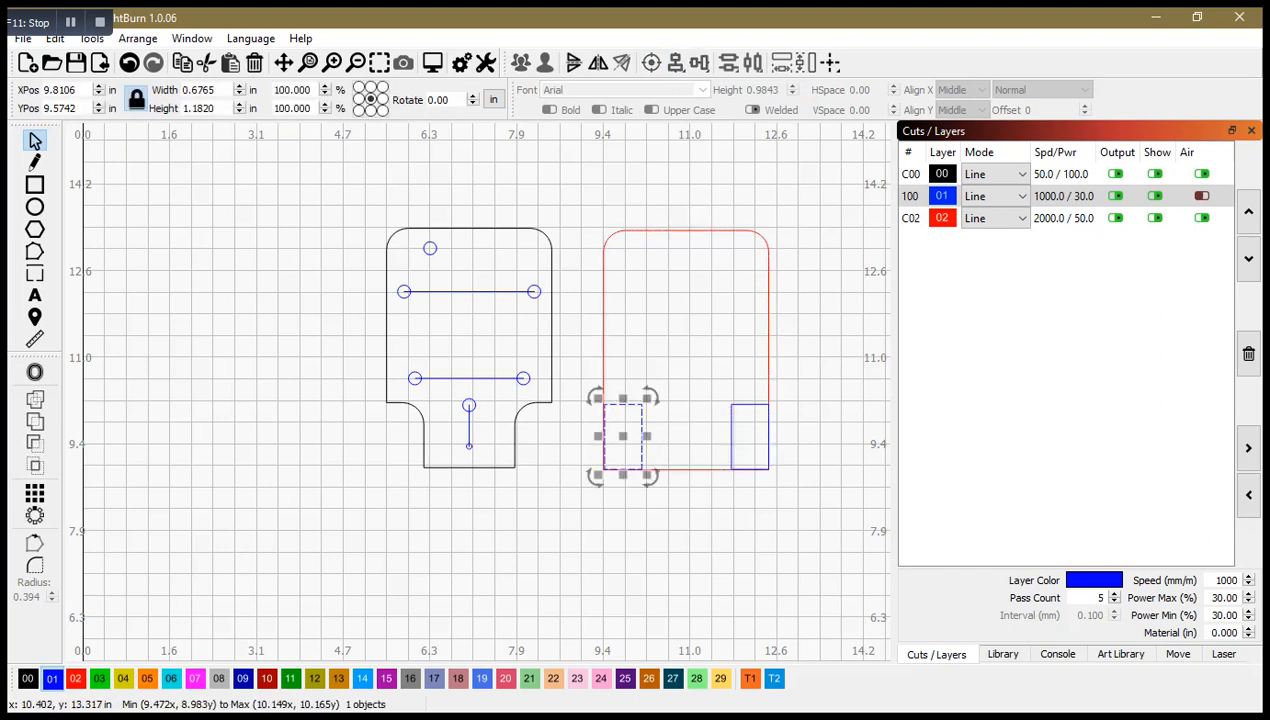
shift+click(659, 231)
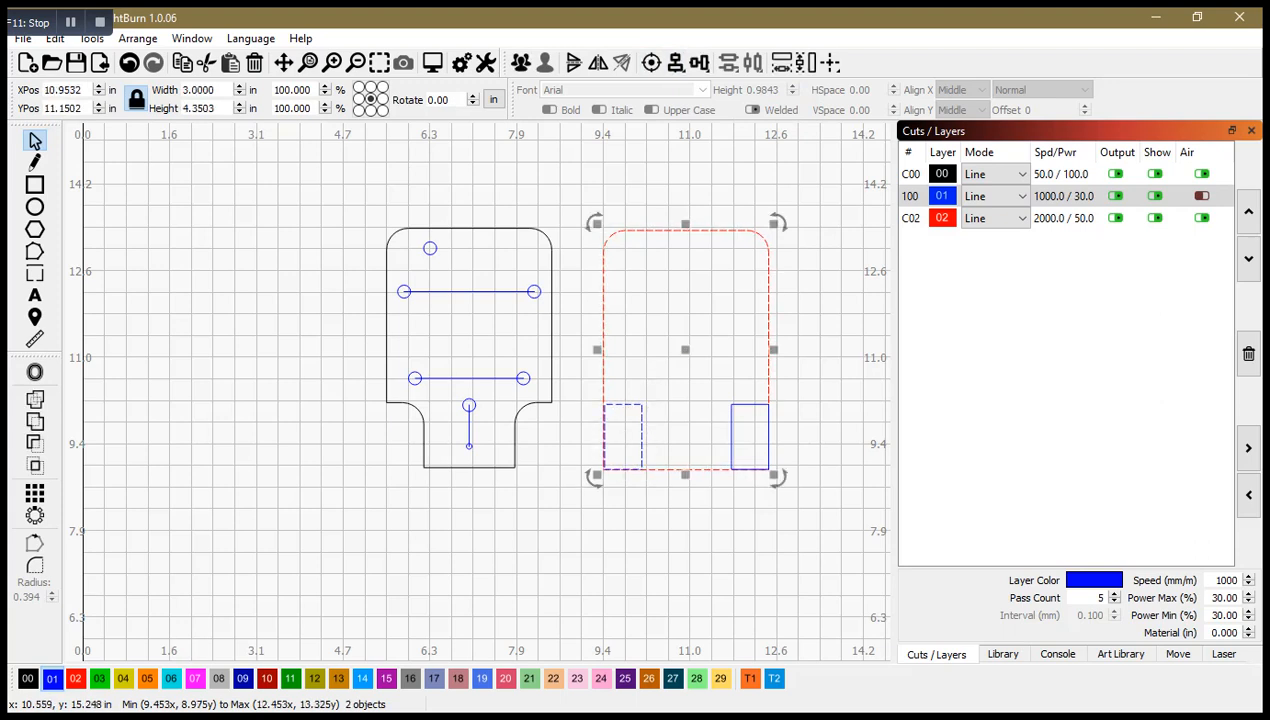
click(676, 62)
click(724, 80)
click(656, 178)
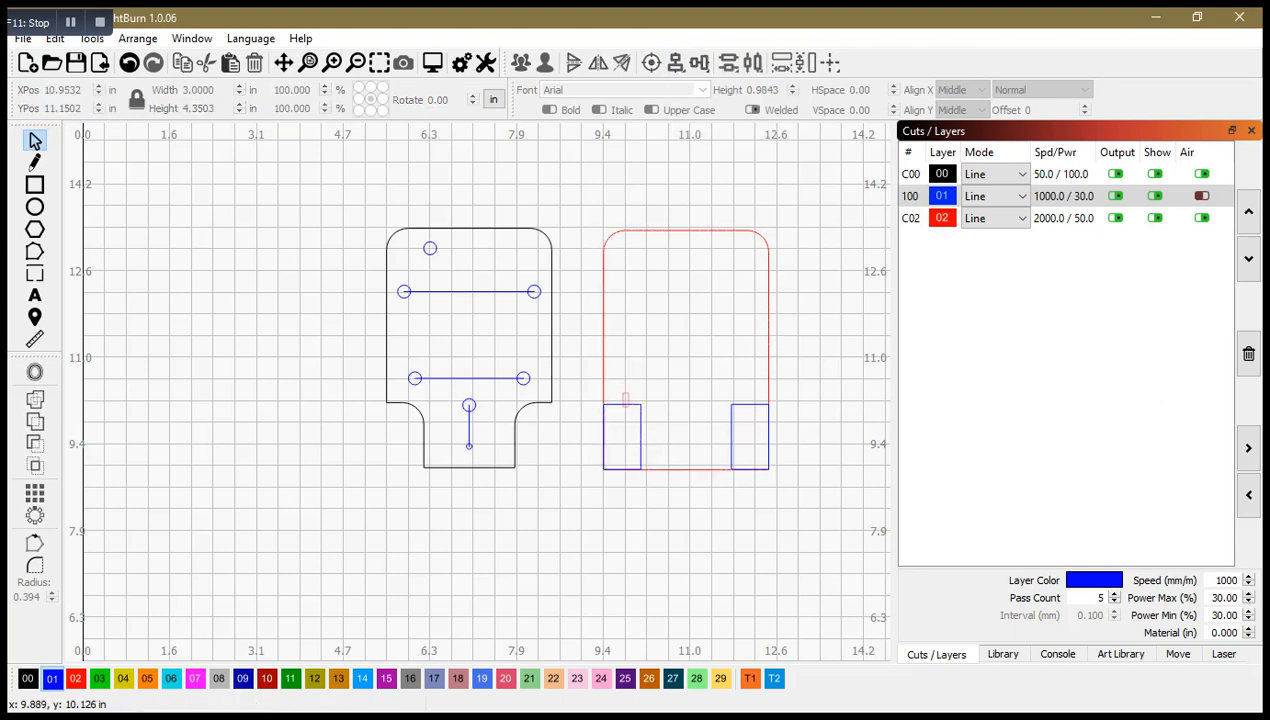
- Align the bottom edges of the red outline and the lower-left notch rectangle
click(641, 417)
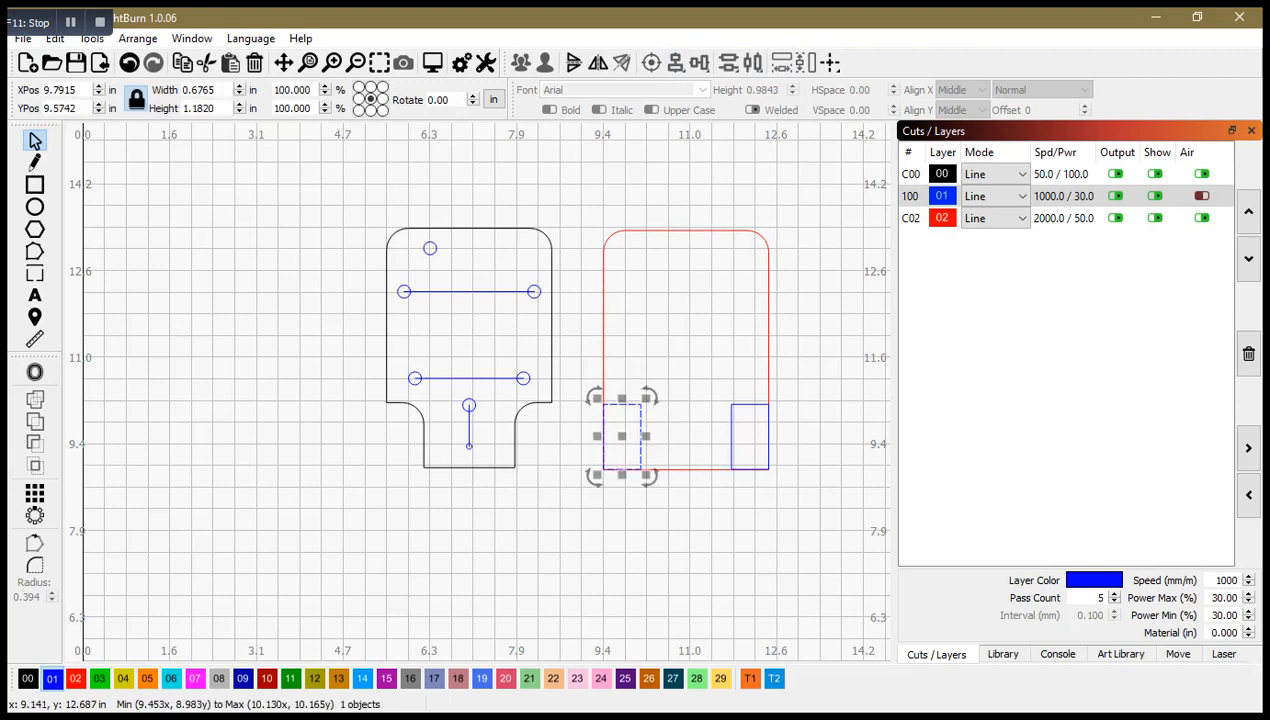
click(604, 283)
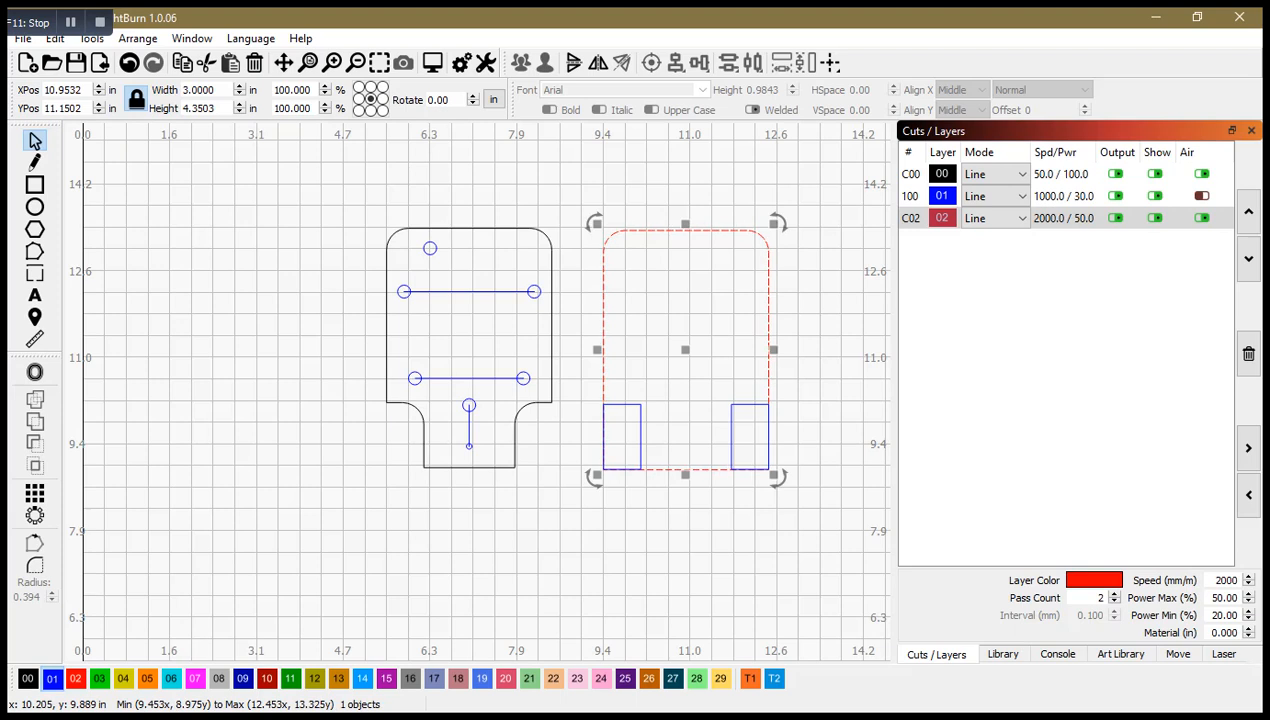
shift+click(643, 418)
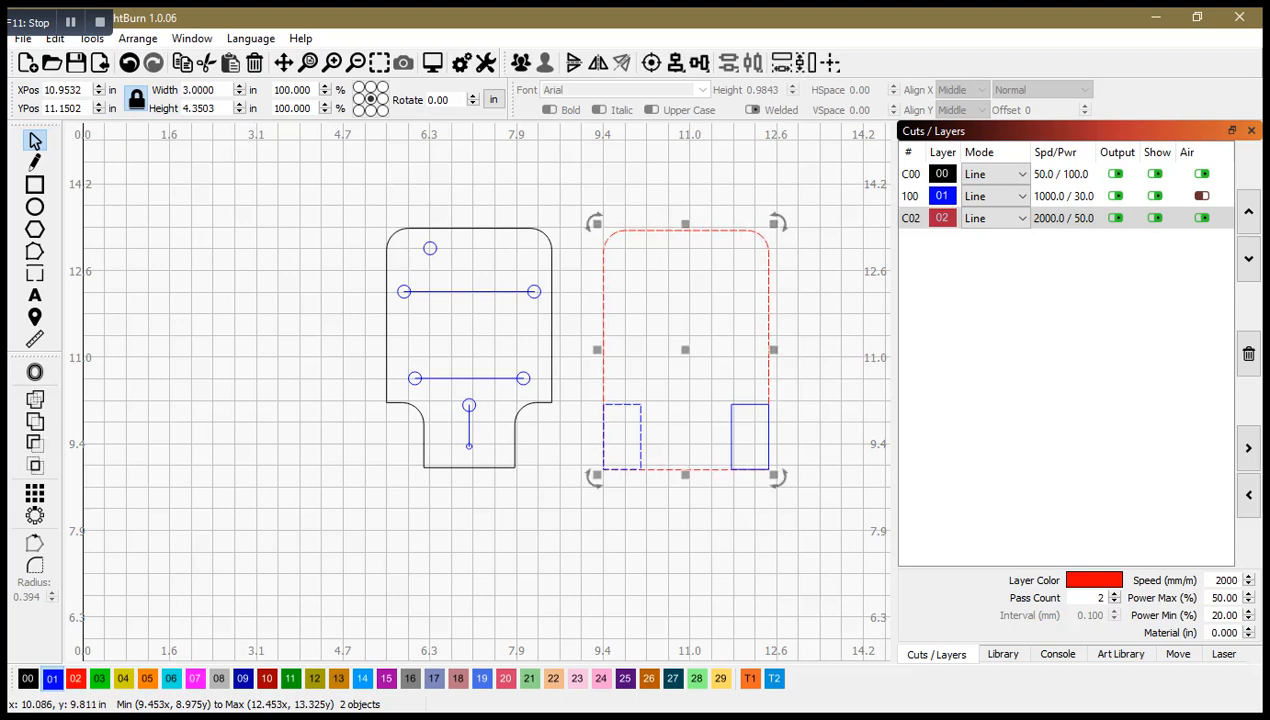
click(699, 62)
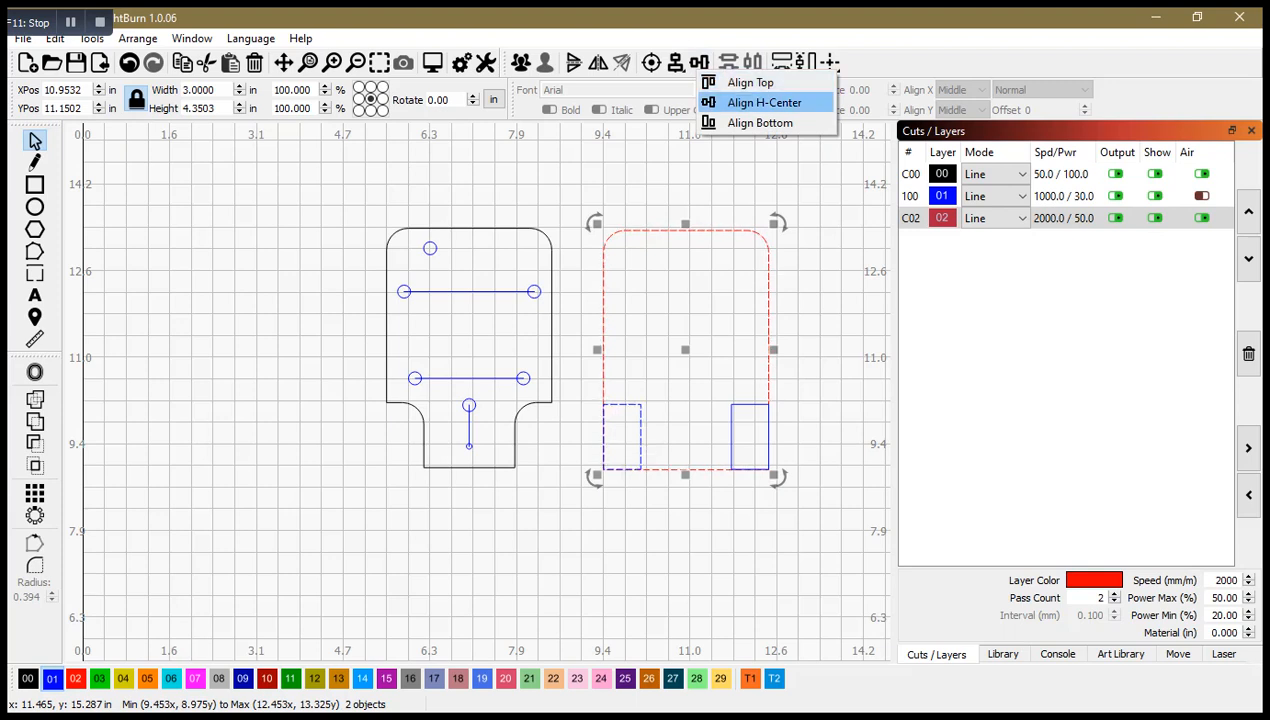
click(740, 122)
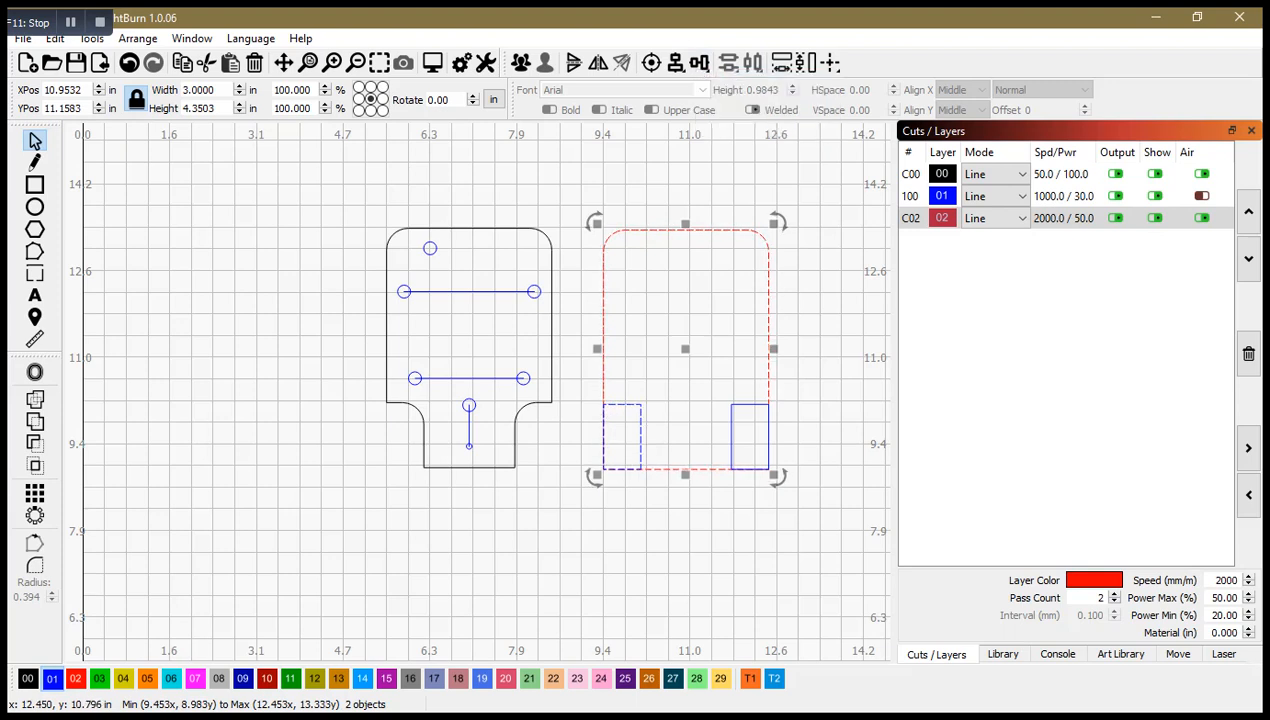
key(Escape)
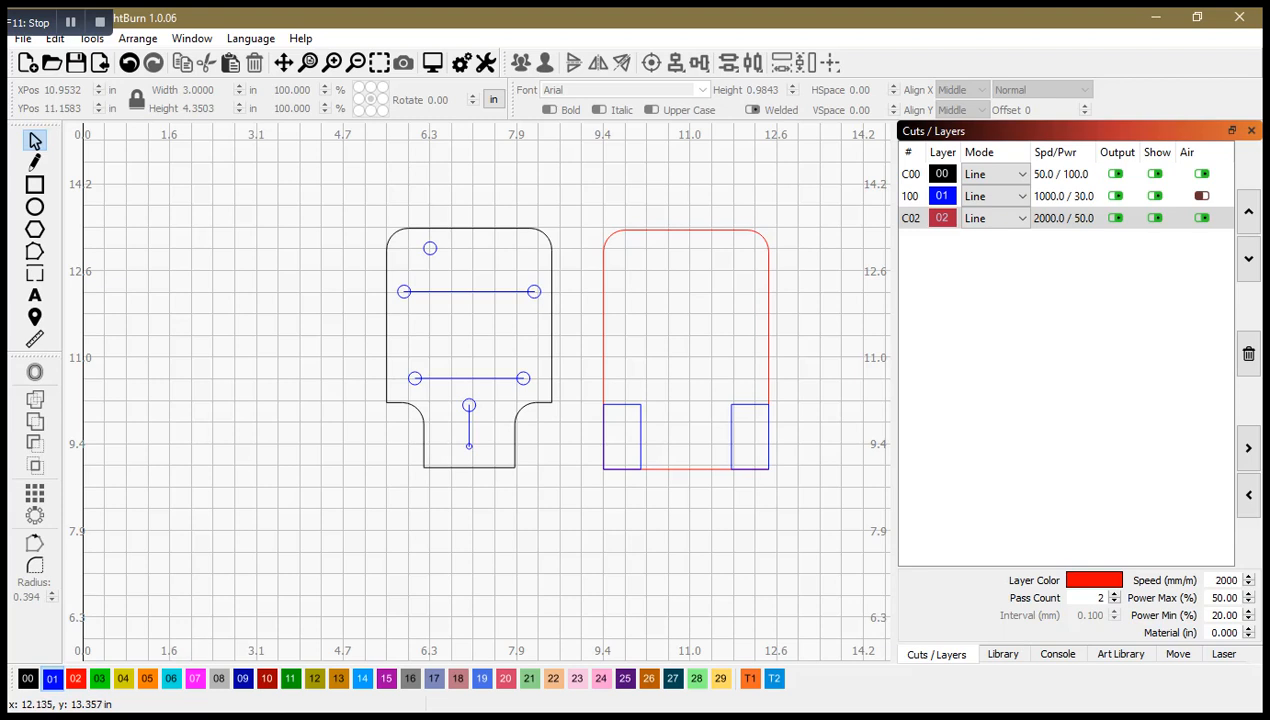
- Align the bottom edges of the red outline and the lower-right notch rectangle
click(761, 239)
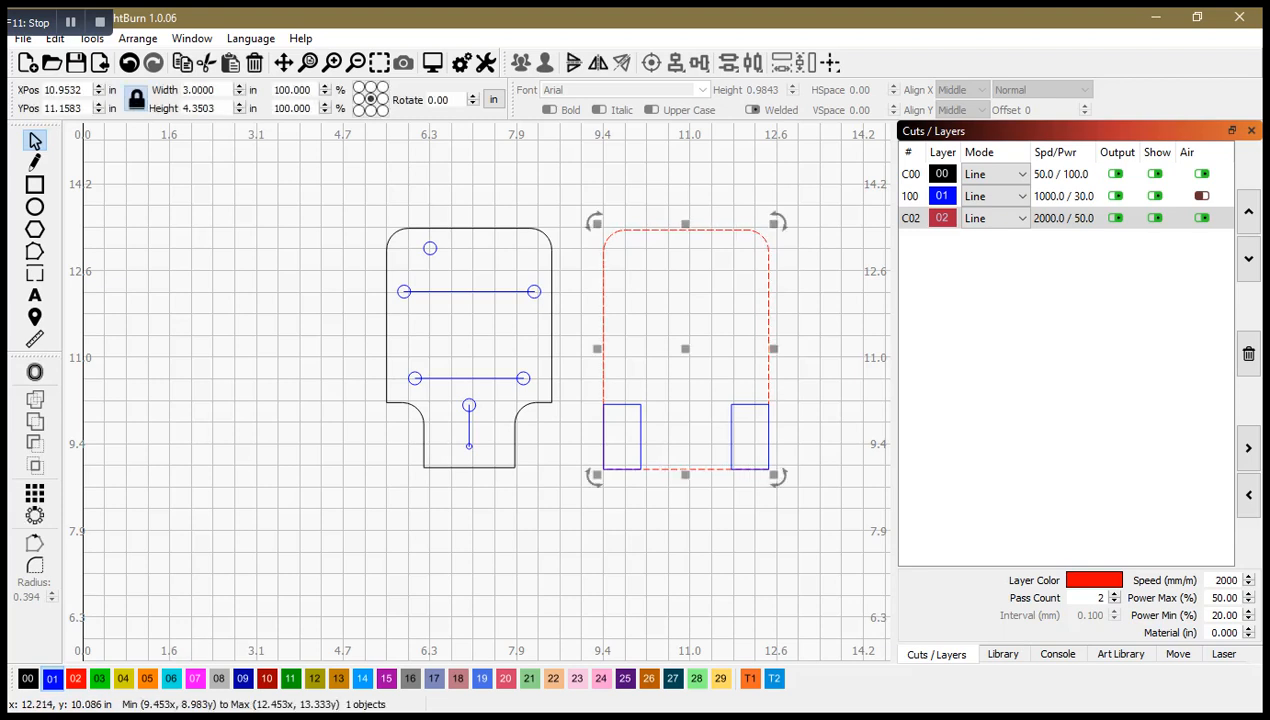
shift+click(754, 405)
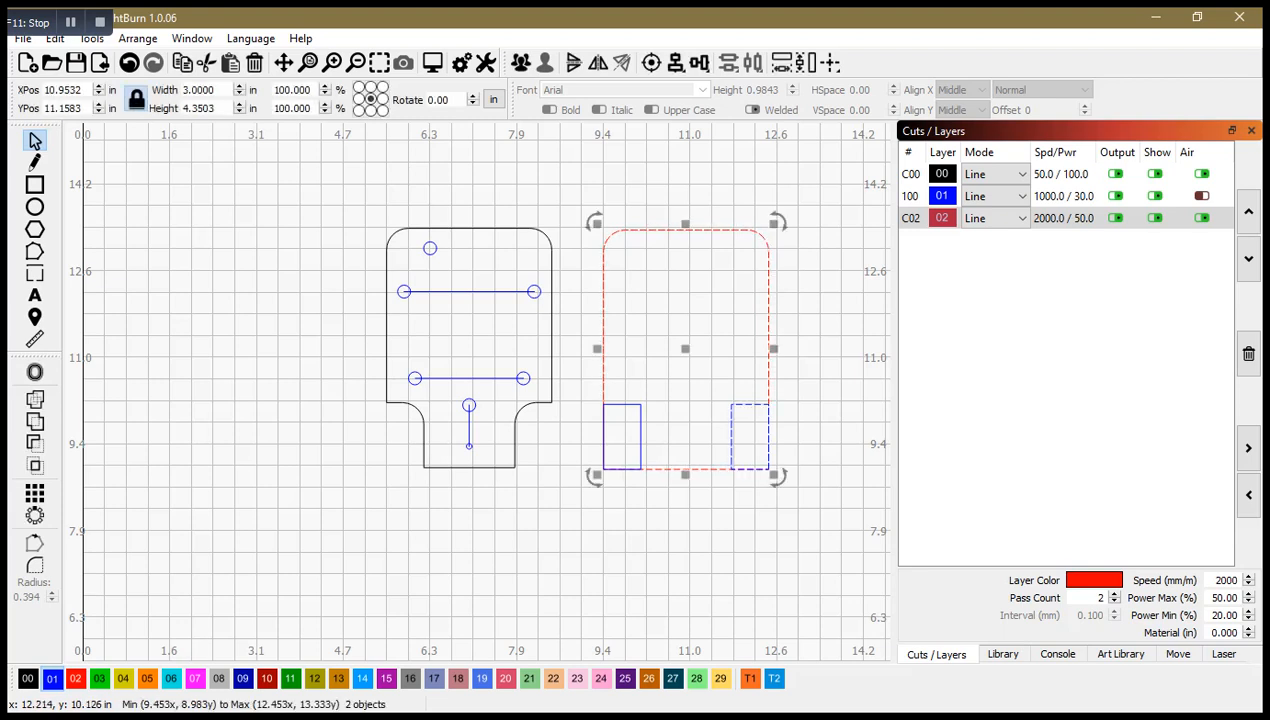
click(699, 62)
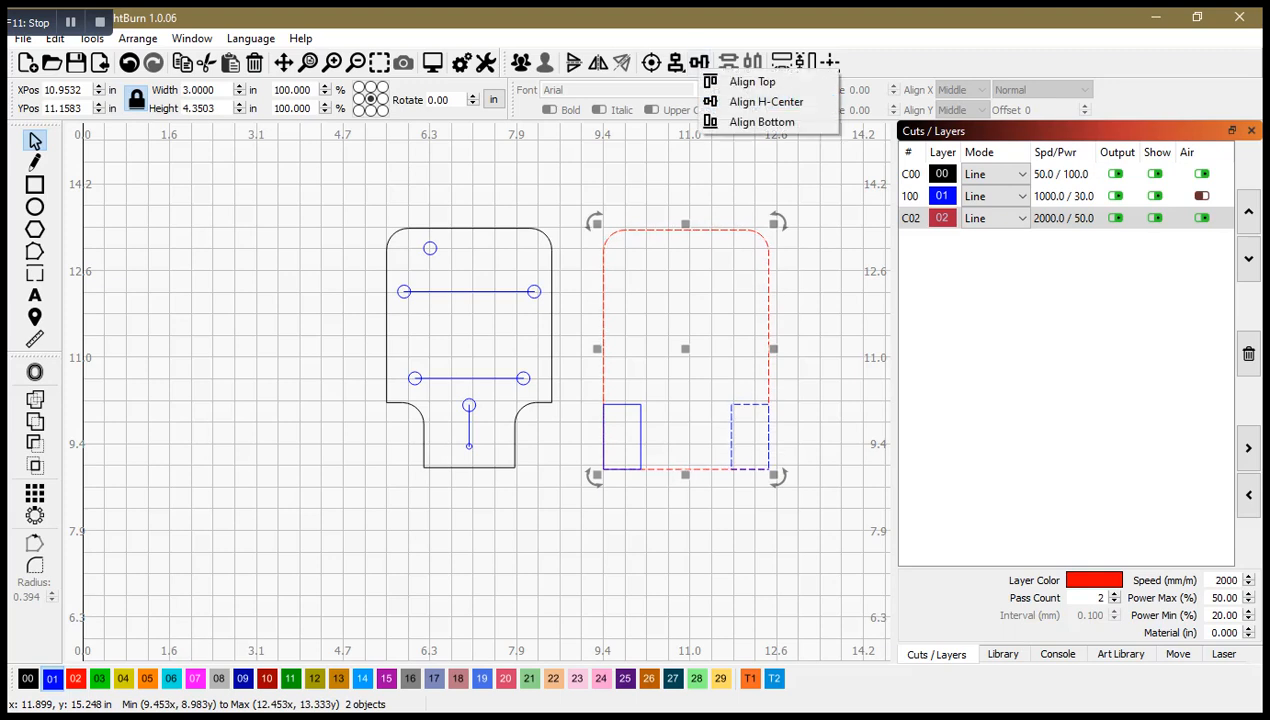
click(745, 121)
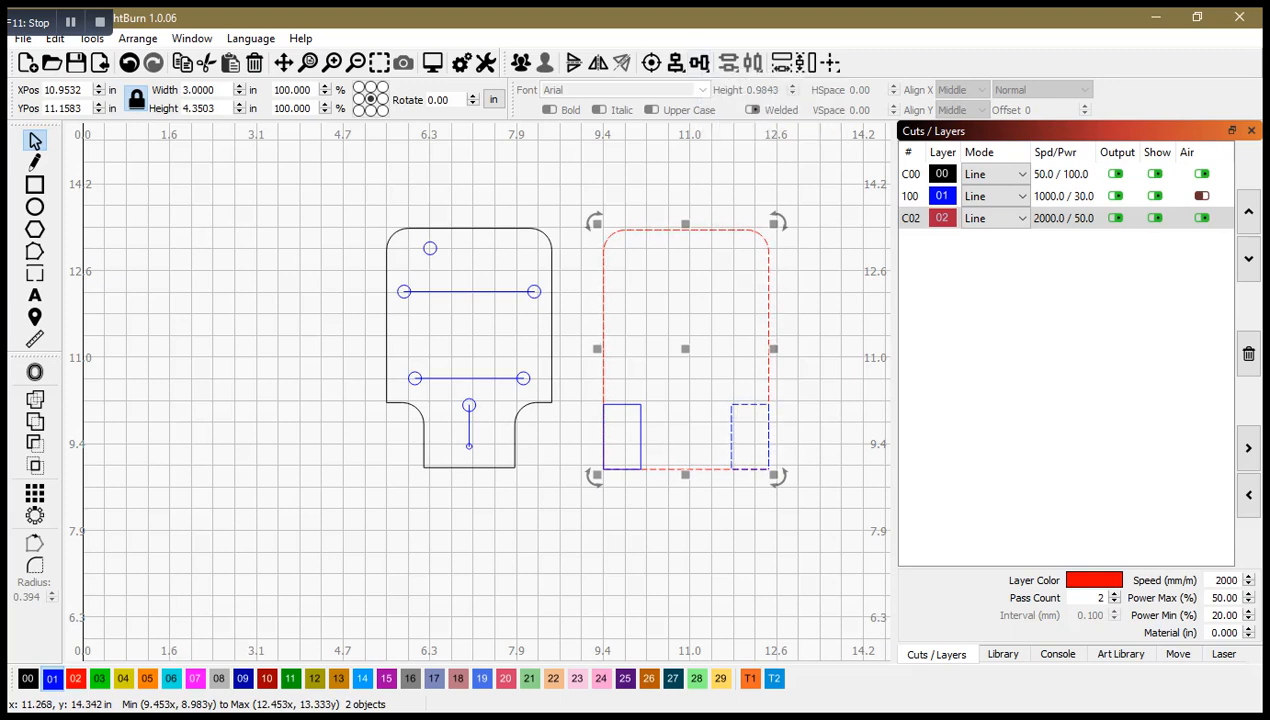
click(704, 176)
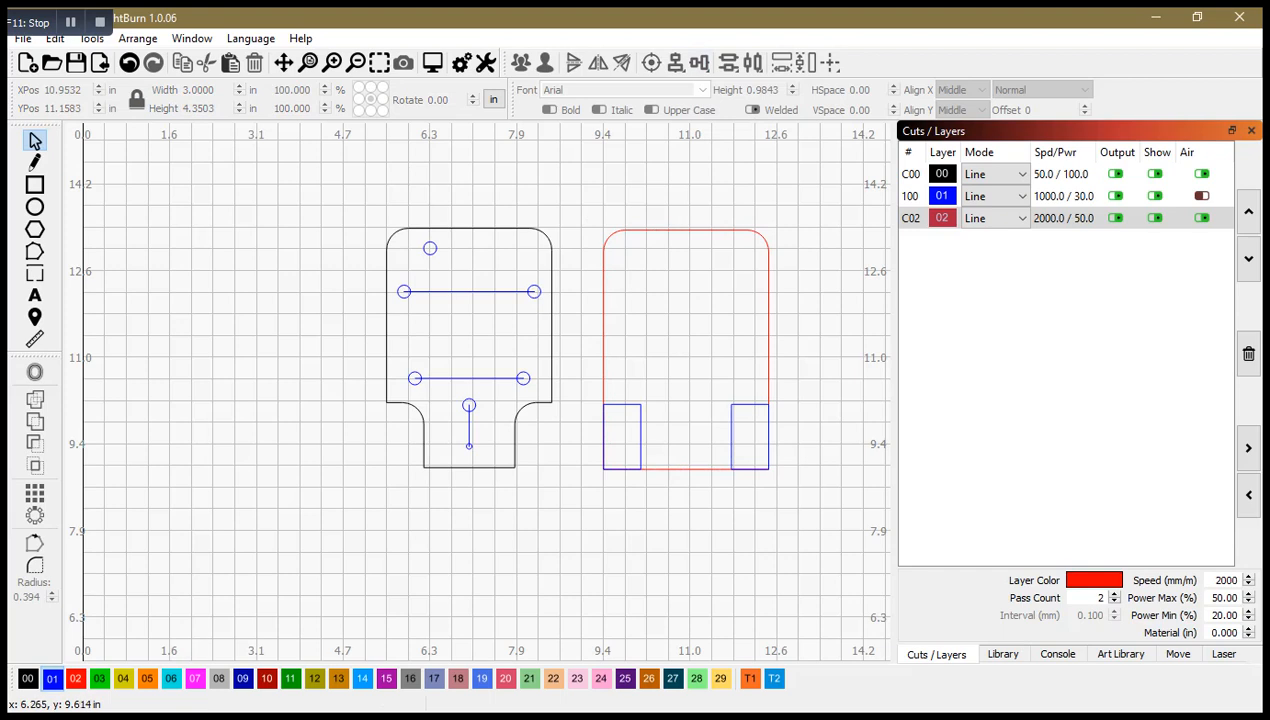
- Round the inner upper corner of both notch rectangles with a 0.394 in radius
click(35, 565)
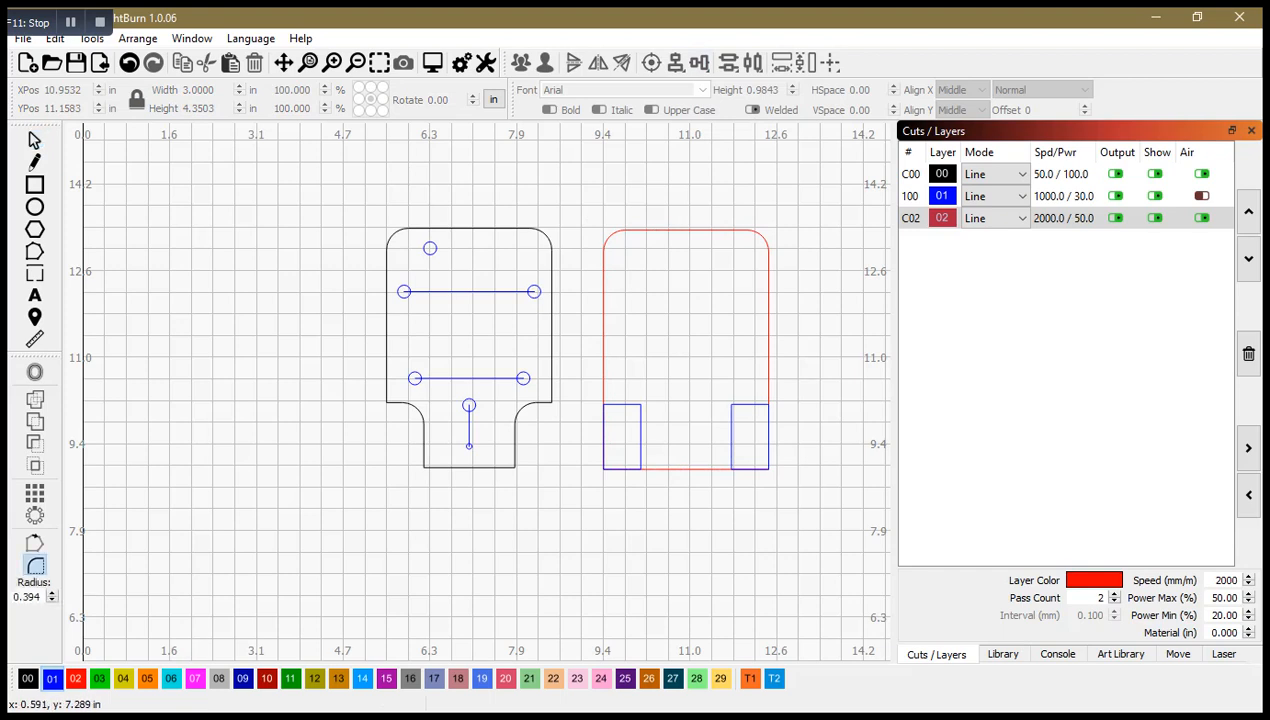
click(638, 404)
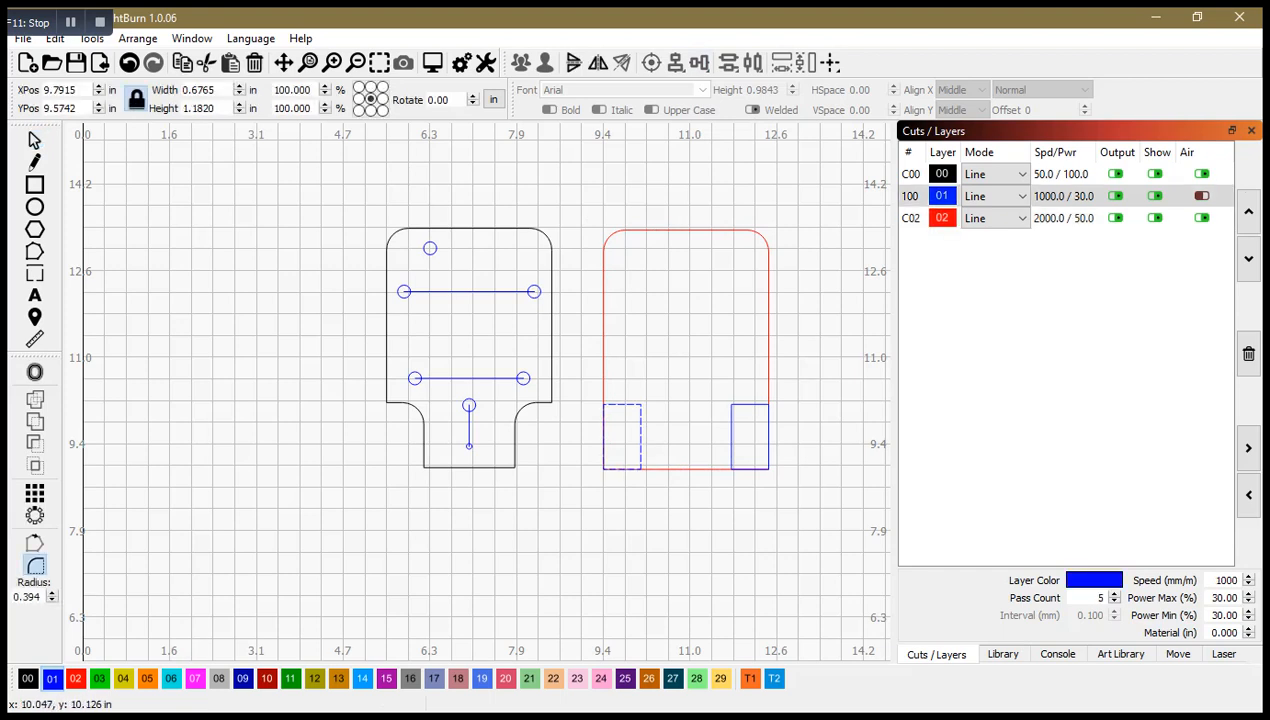
click(638, 404)
click(731, 404)
click(731, 404)
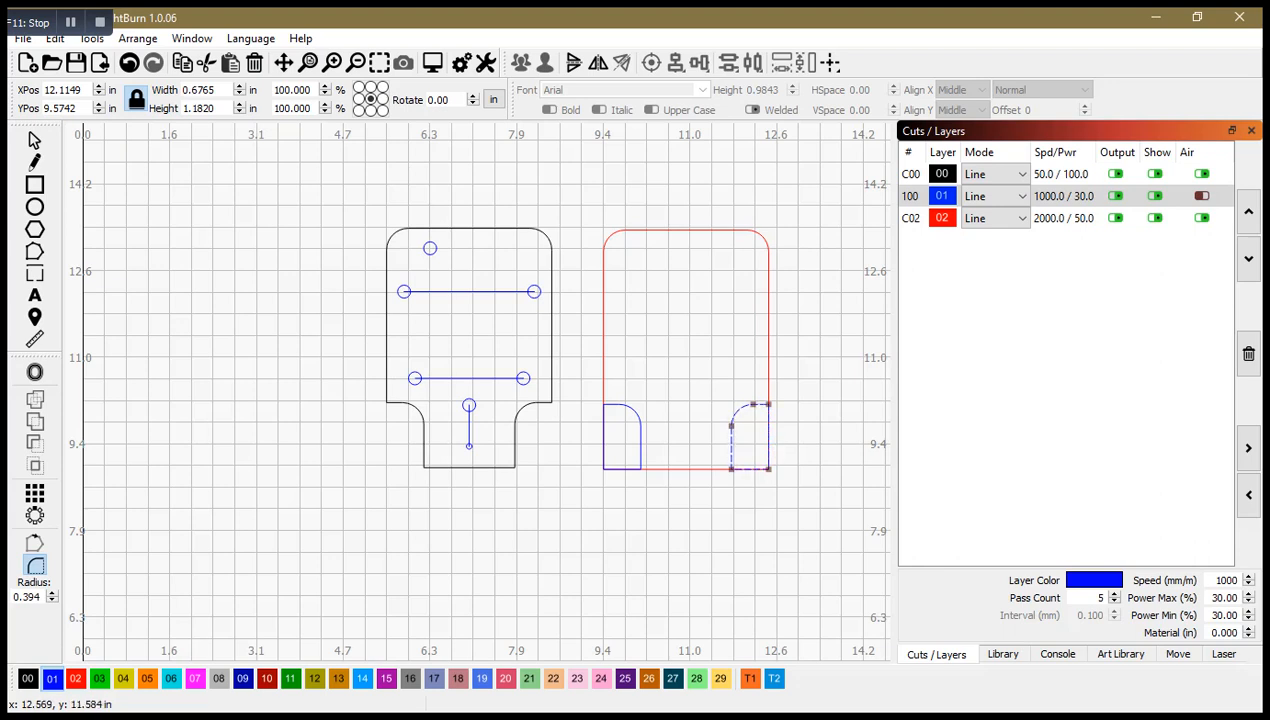
- Subtract the rounded lower-right notch shape from the red outline with Boolean Subtract
shift+click(769, 319)
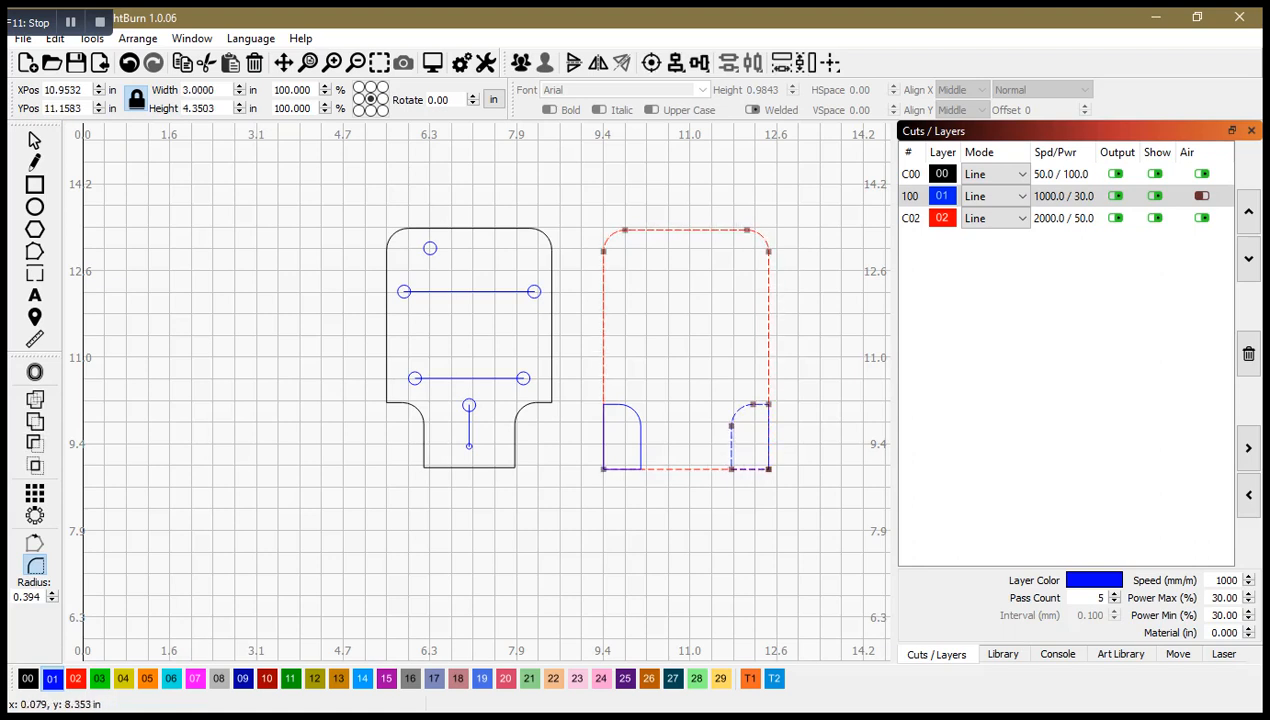
click(35, 443)
click(768, 348)
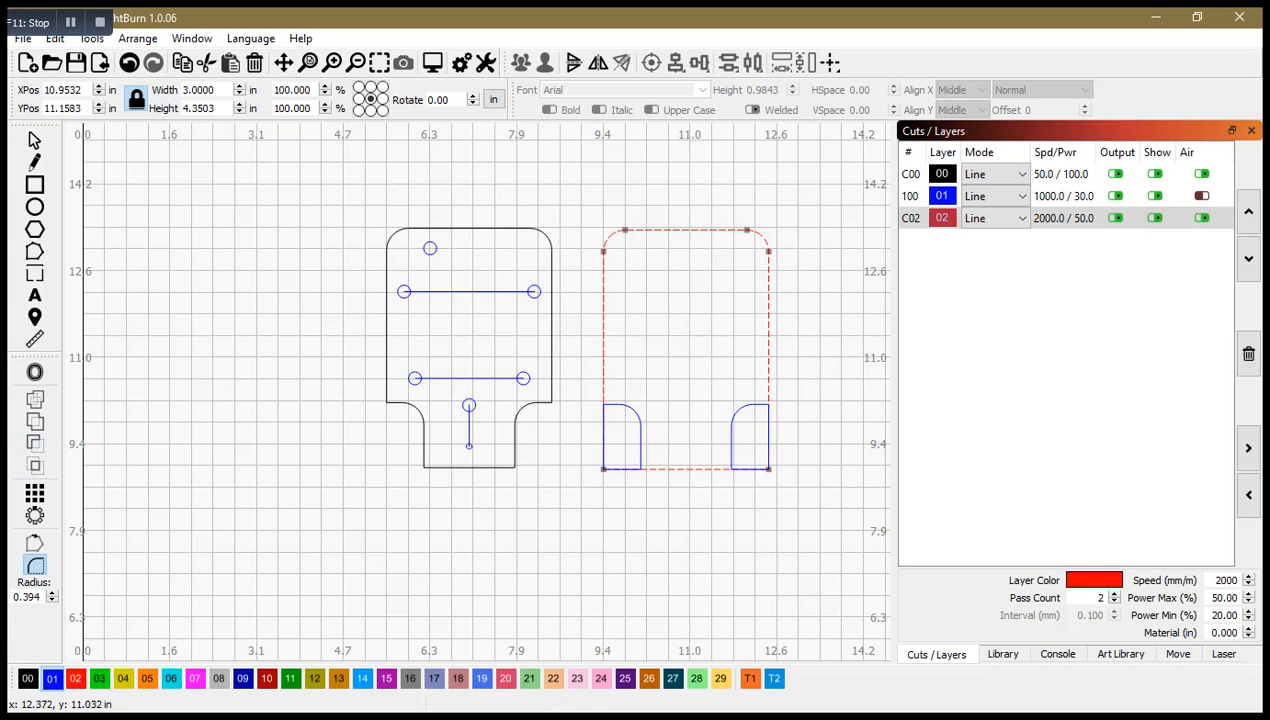
shift+click(740, 407)
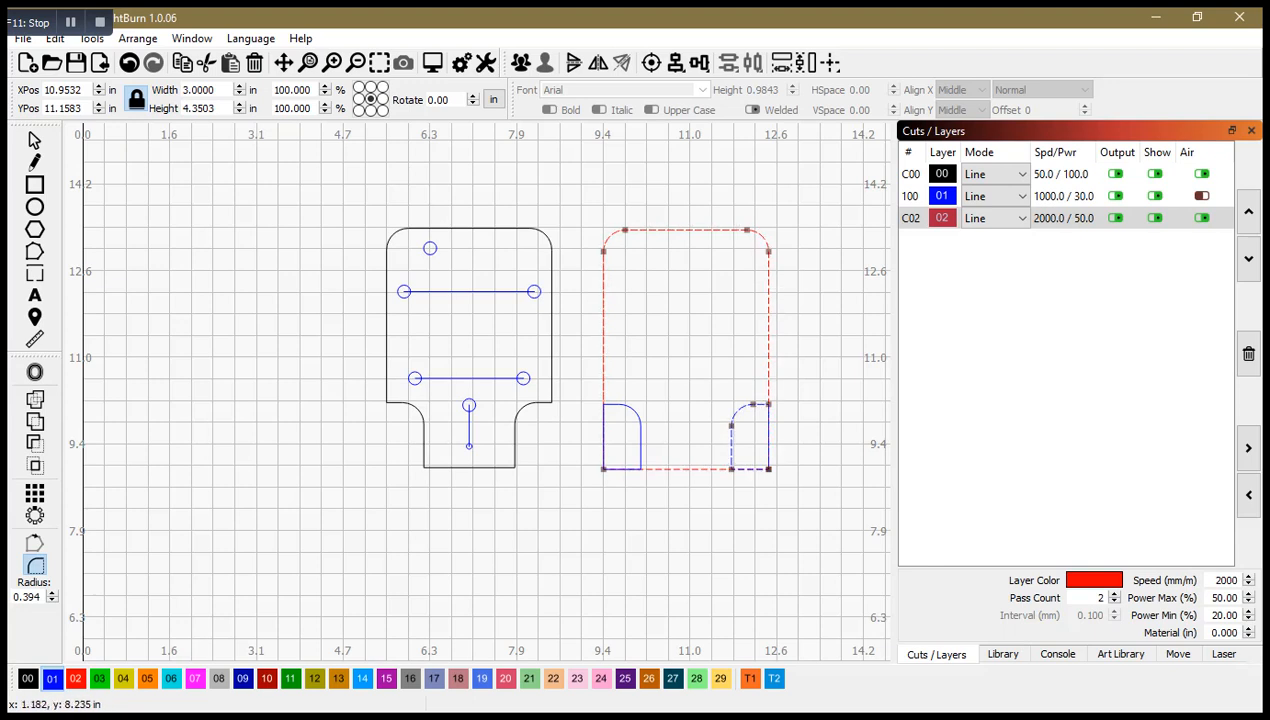
click(35, 443)
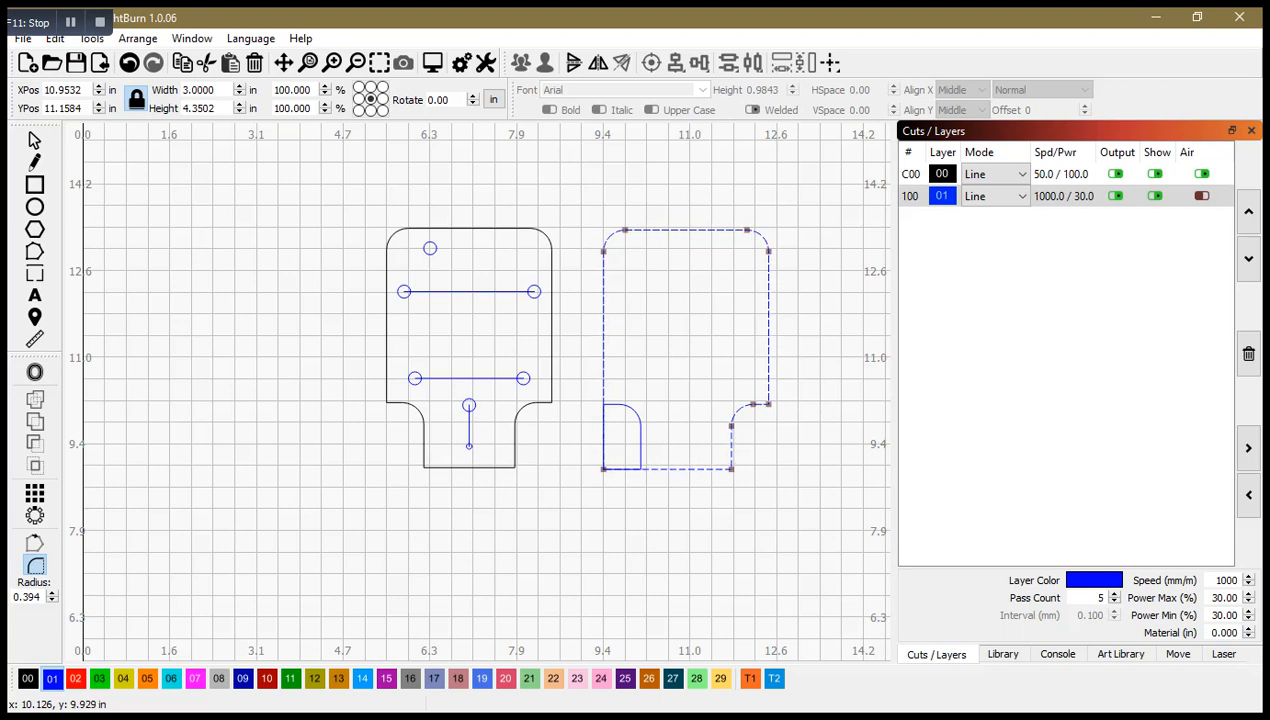
- Subtract the rounded lower-left notch shape from the outline with Boolean Subtract and clear the selection
shift+click(642, 415)
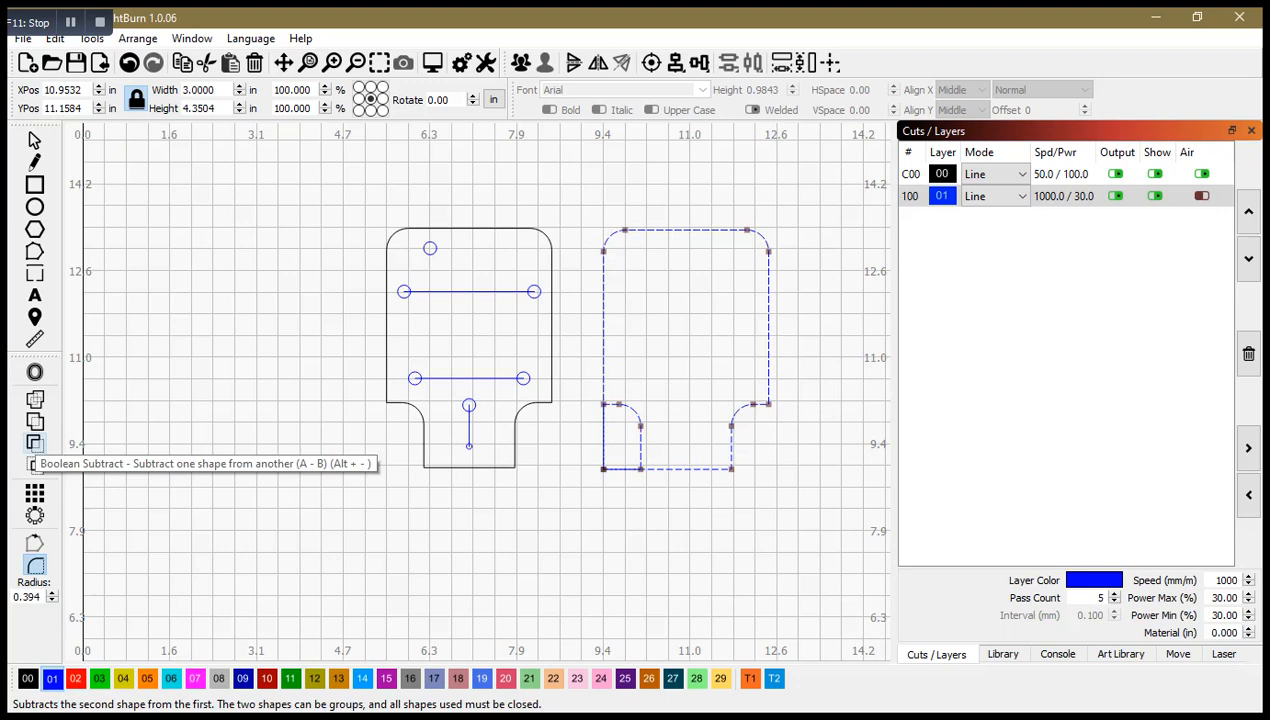
click(34, 443)
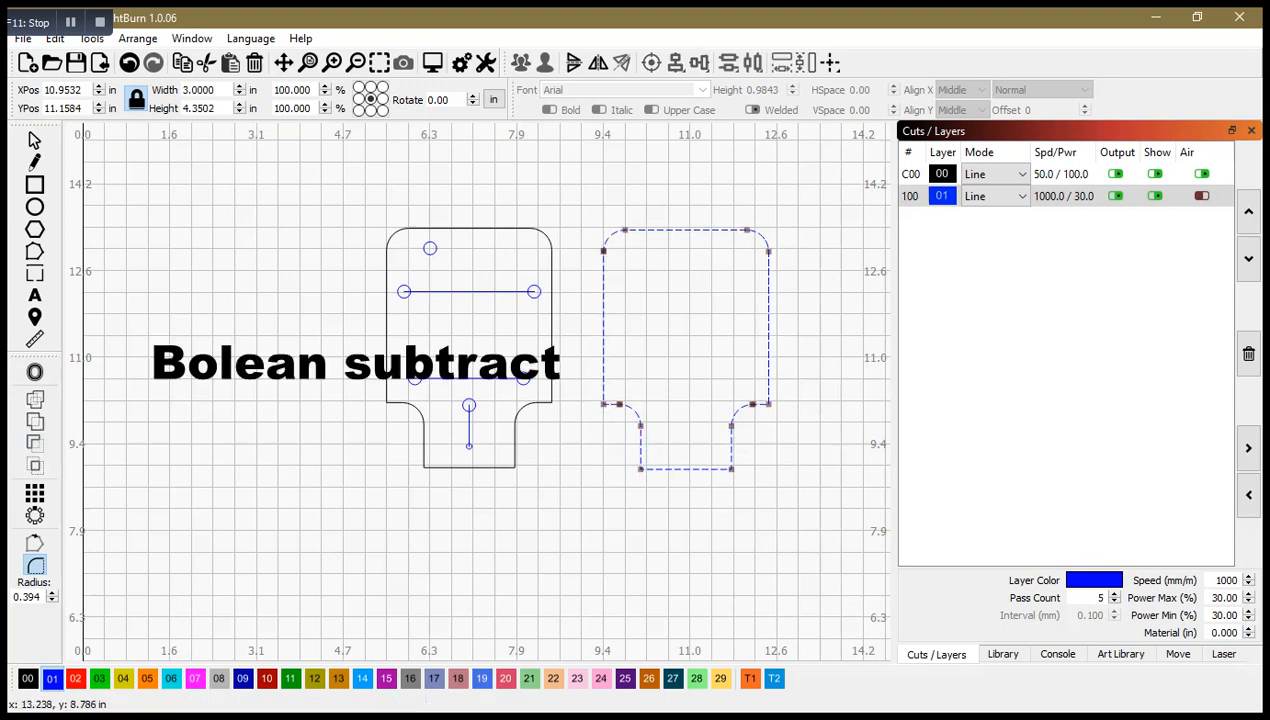
click(34, 140)
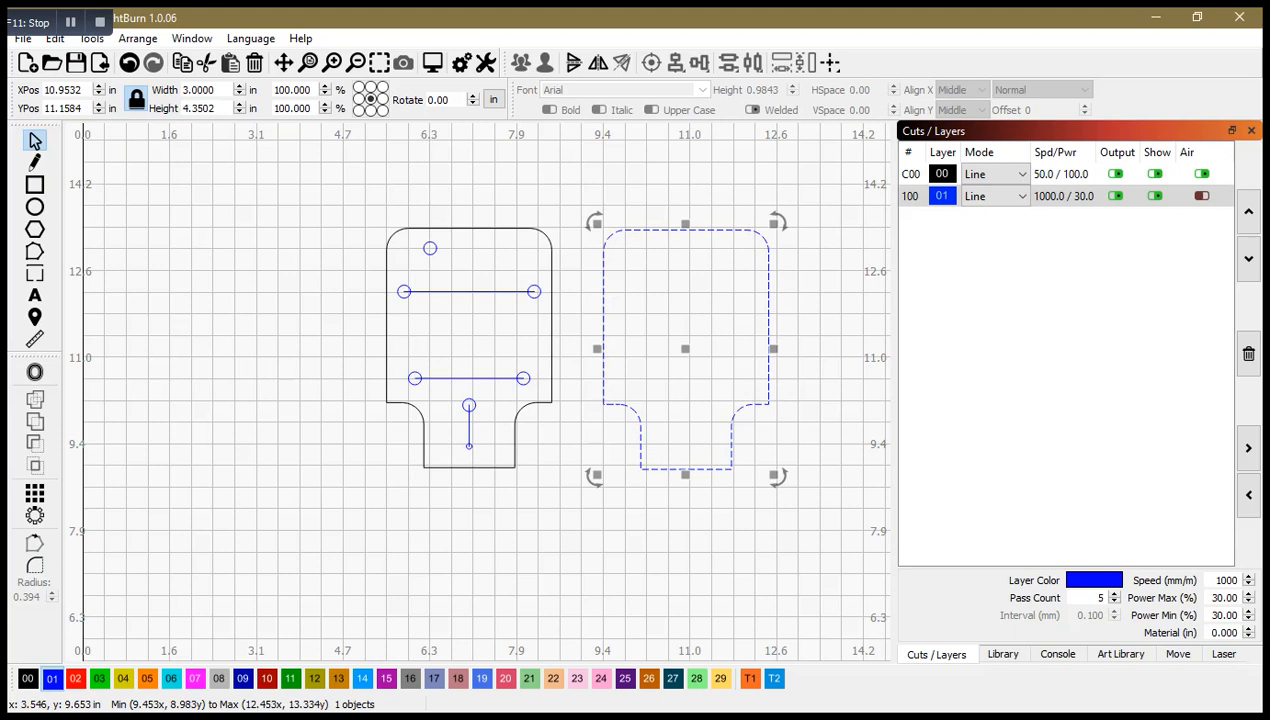
click(278, 432)
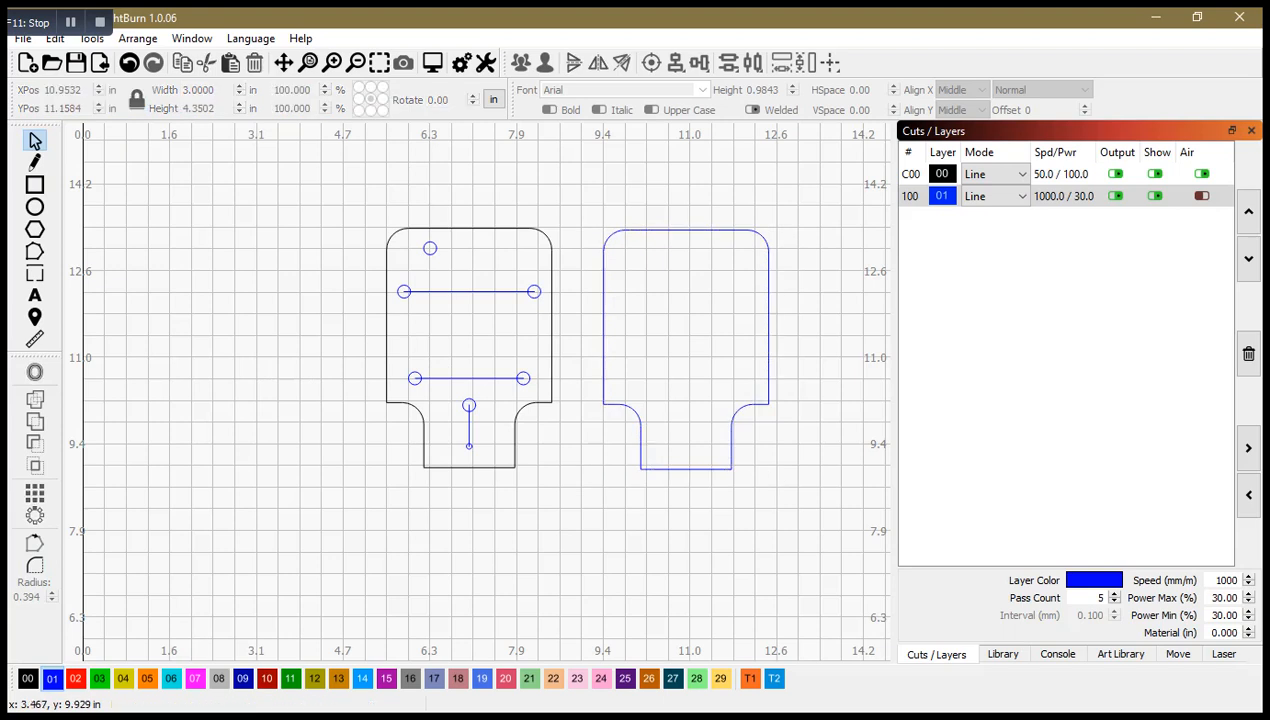
- Copy the template's upper horizontal line into the blue outline, placing its centre at about X 10.91 in, Y 12.21 in
click(467, 291)
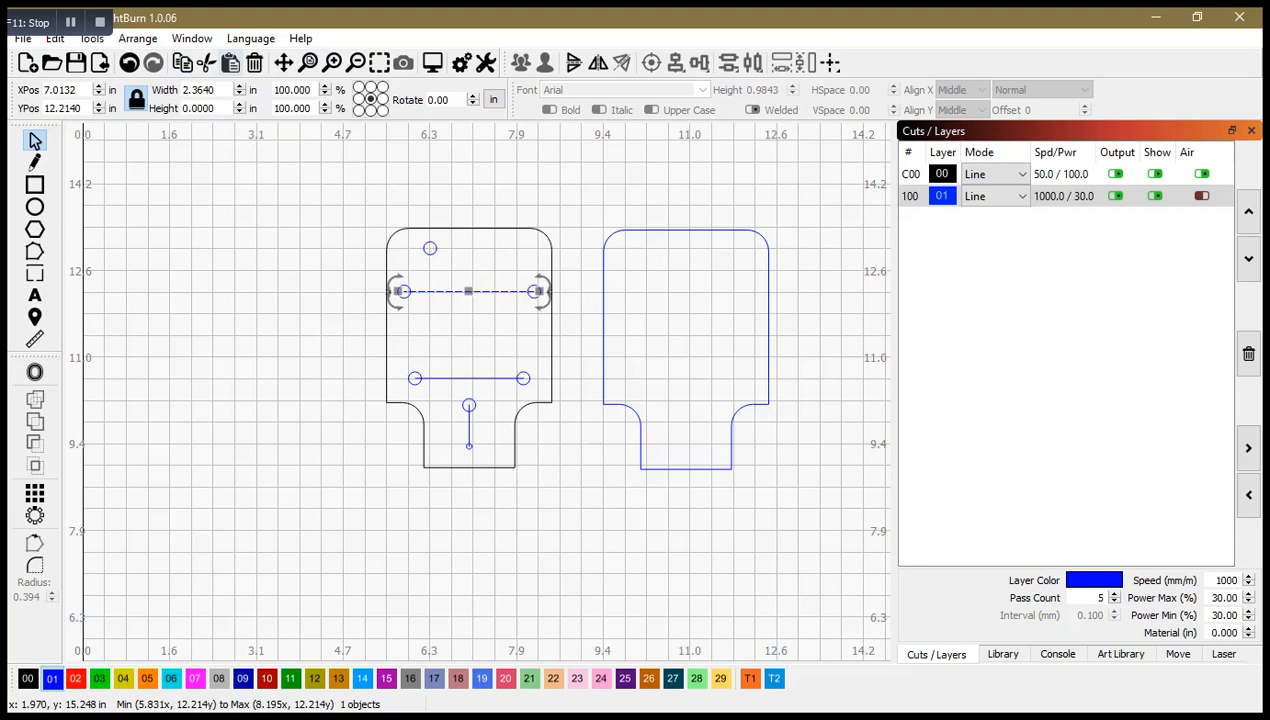
click(230, 62)
drag(472, 392, 692, 292)
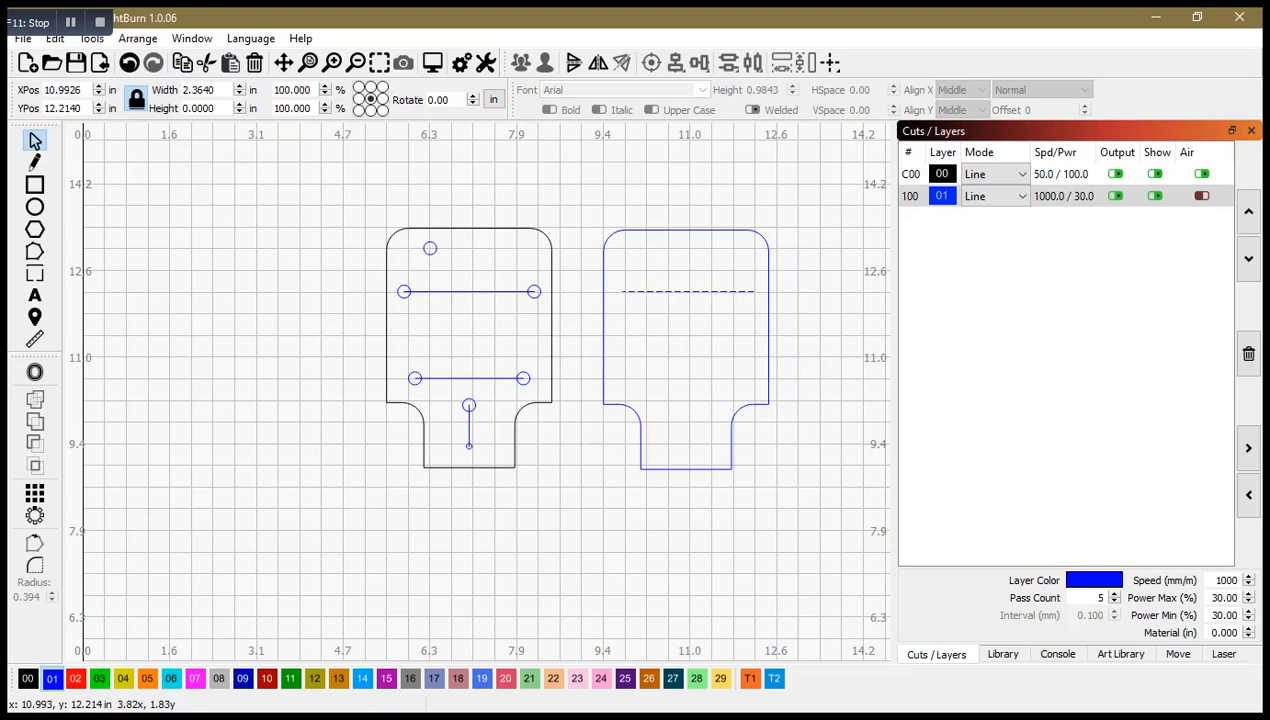
key(Down)
key(Left)
key(Left)
key(Up)
drag(684, 292, 684, 292)
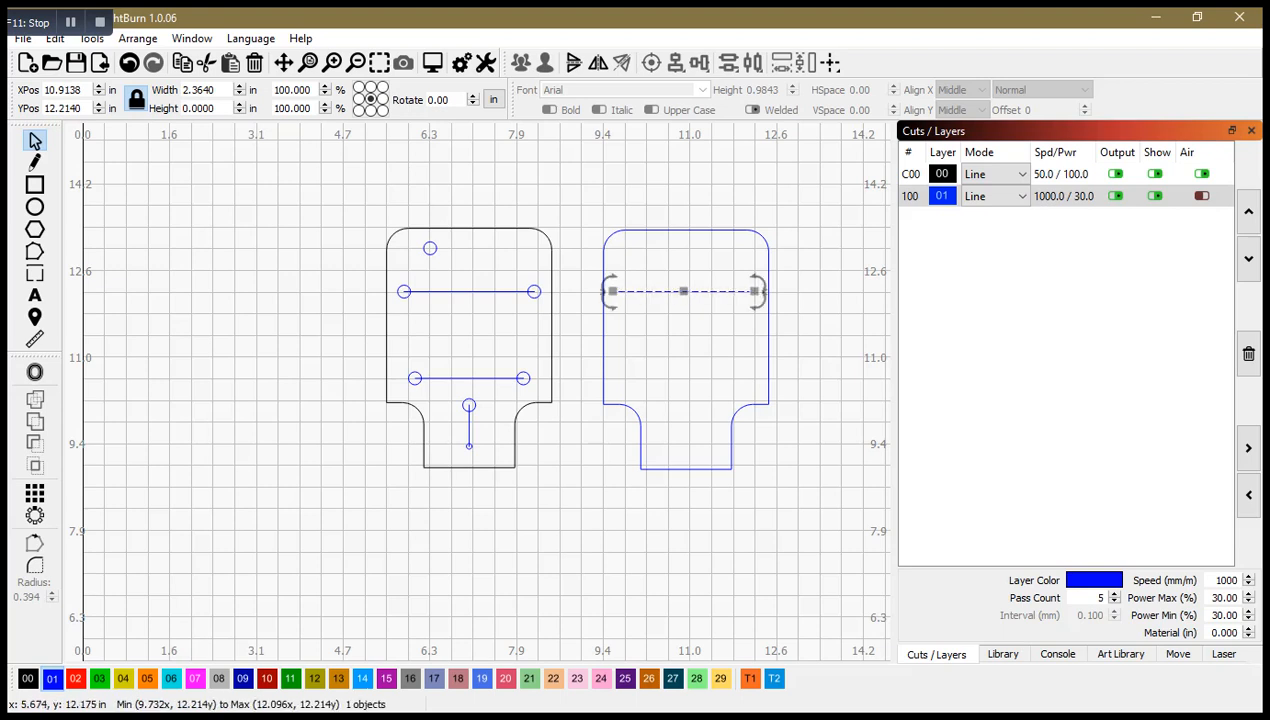
- Draw a circle above the copied line in the blue outline and set its diameter to 0.236 in, matching the template's circles
click(401, 292)
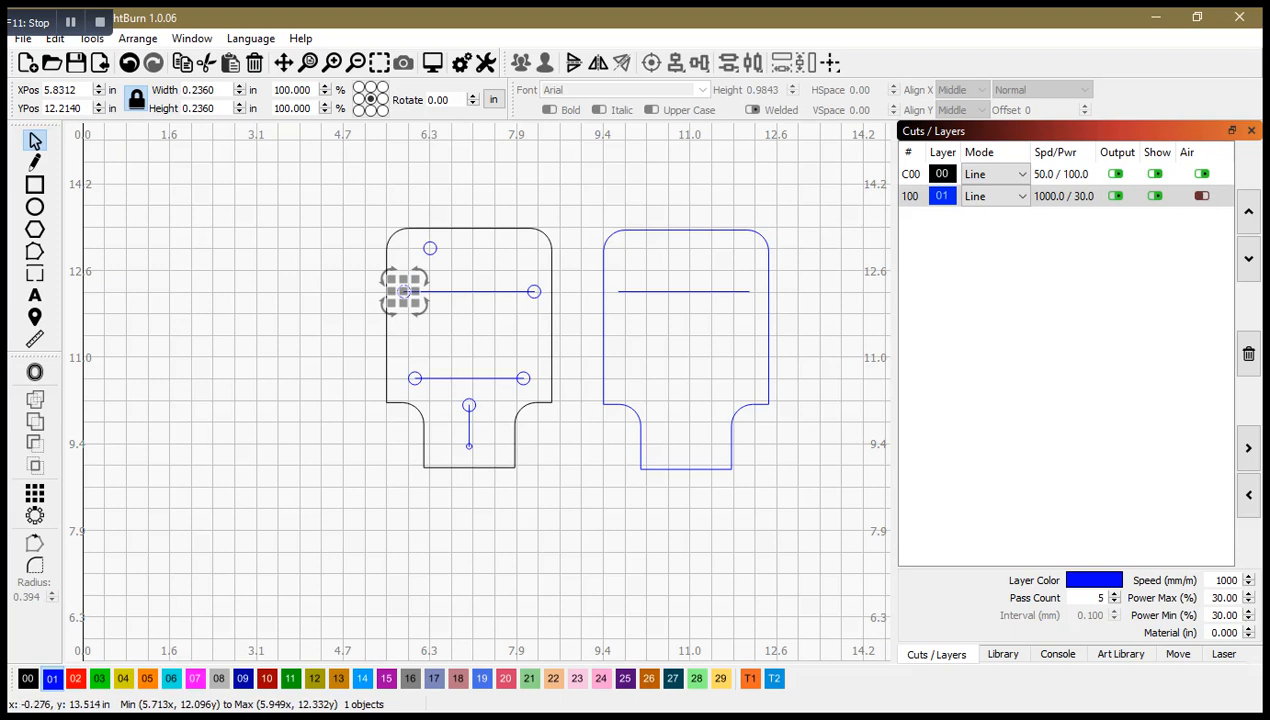
click(35, 207)
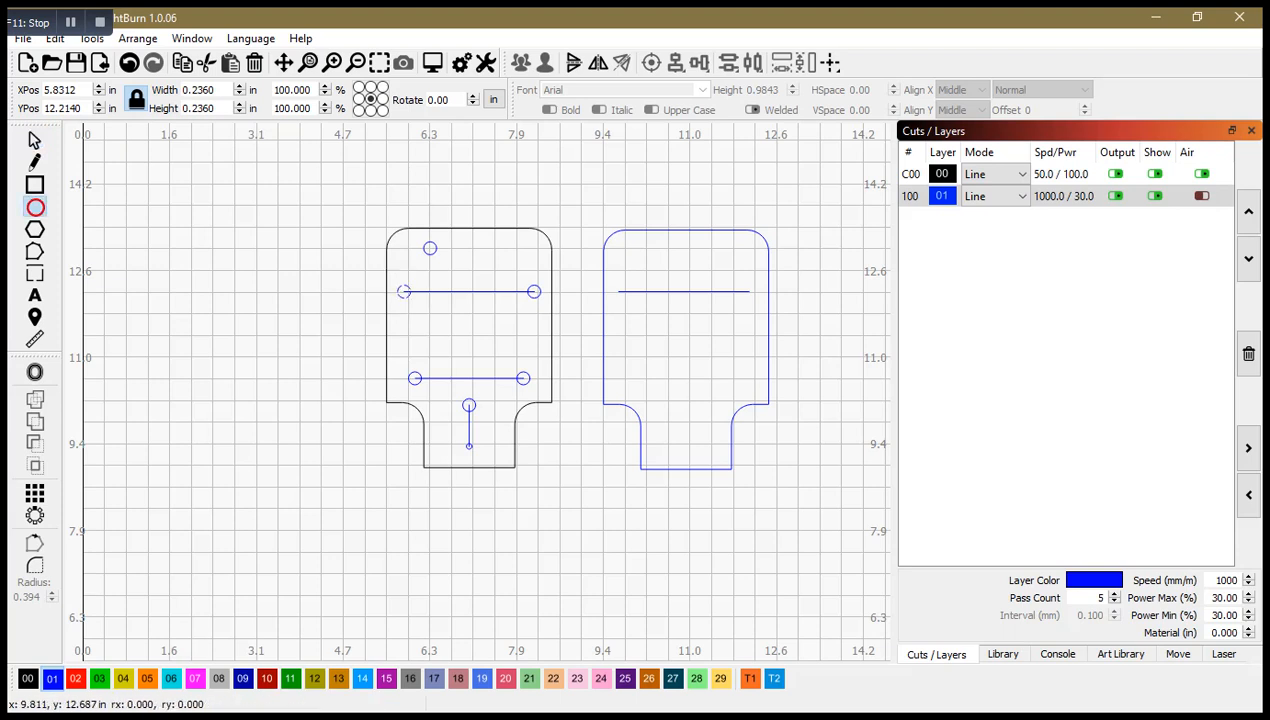
drag(629, 256, 645, 270)
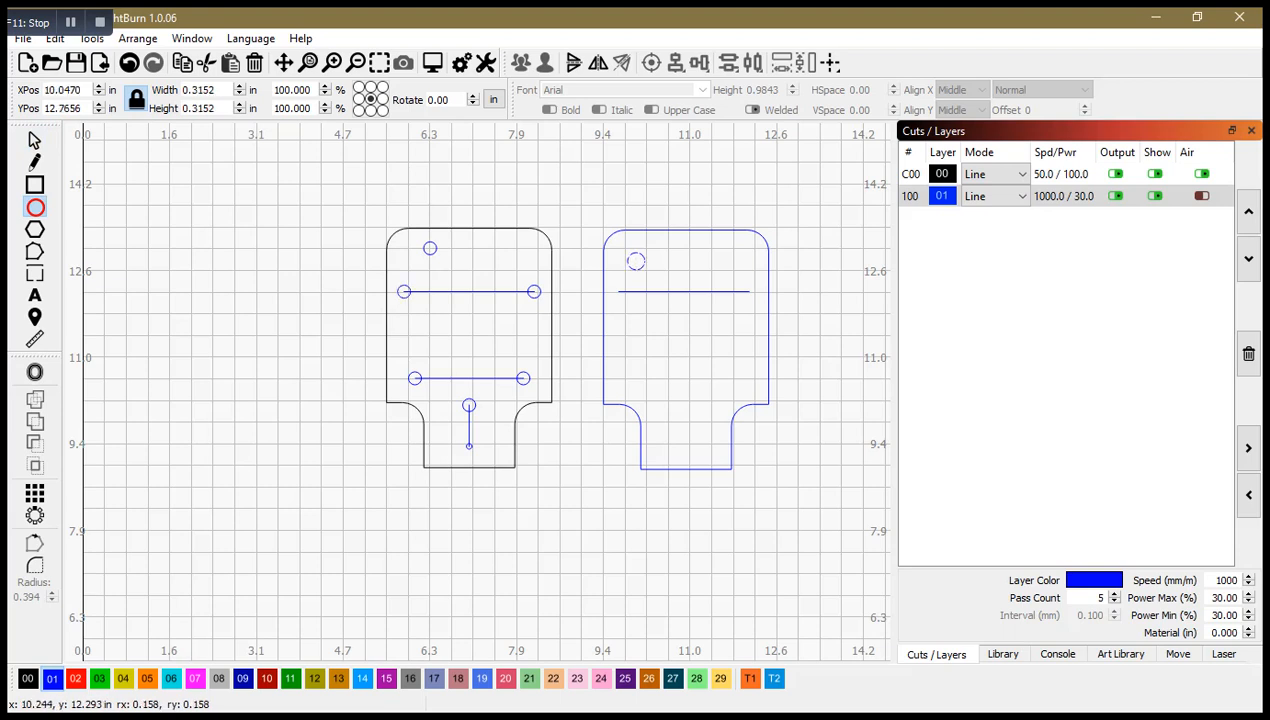
key(shift+Left)
key(shift+Left)
key(shift+Left)
key(shift+Left)
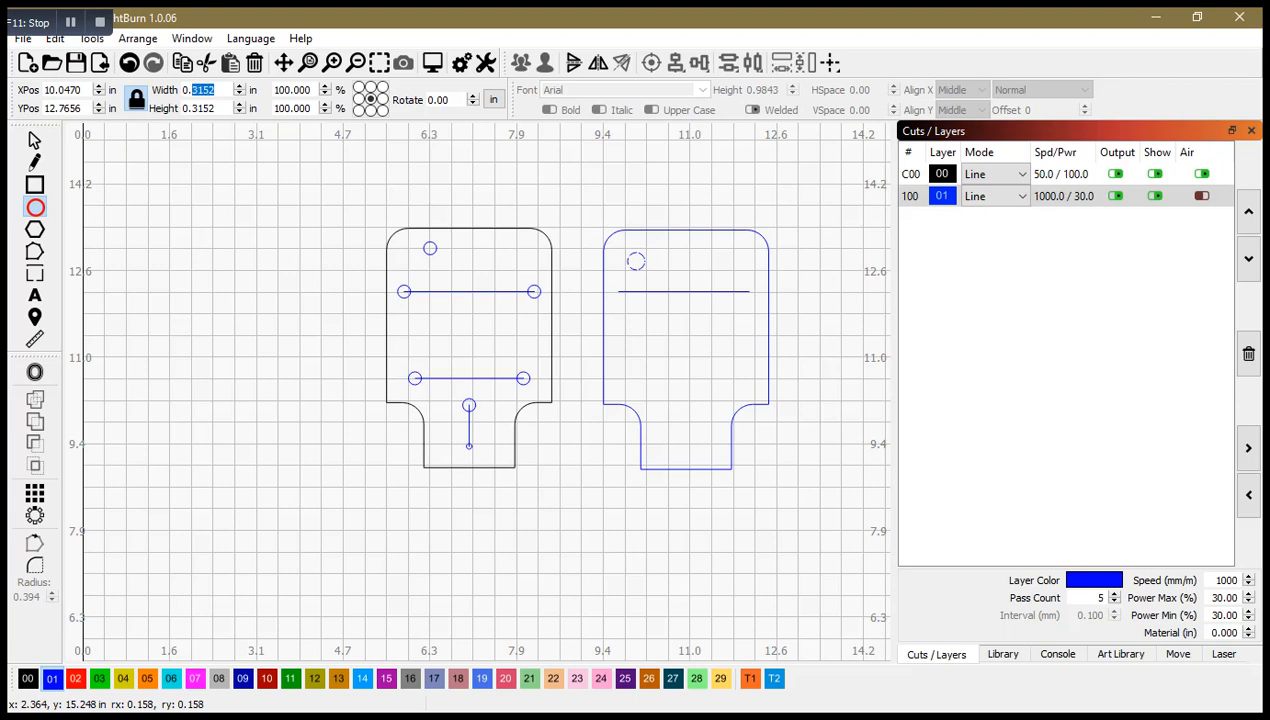
key(shift+Right)
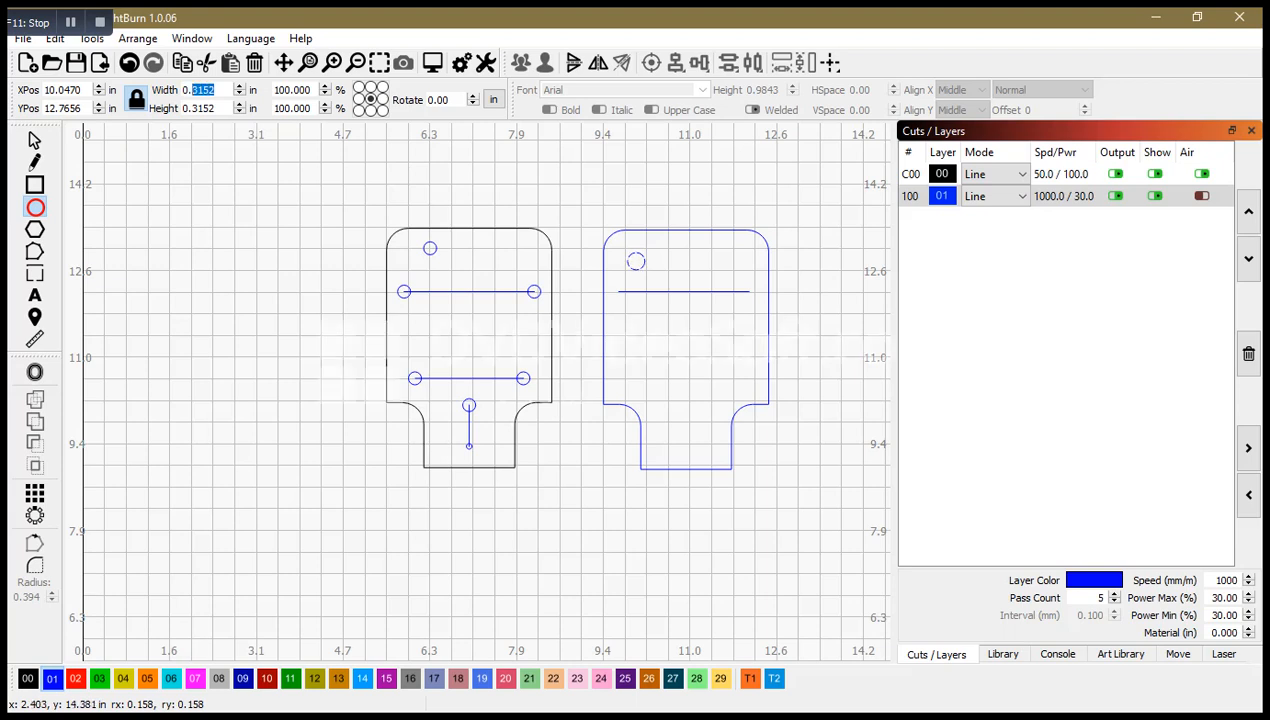
text(236)
key(Return)
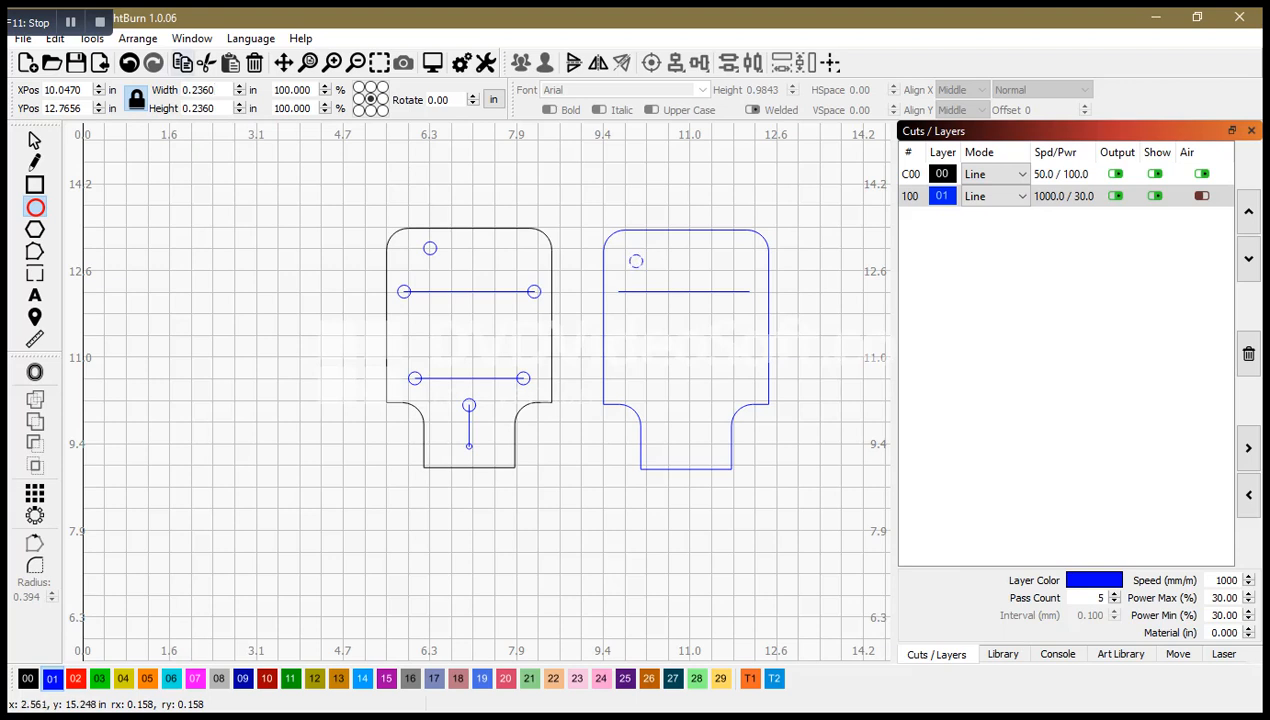
- Duplicate the 0.236 in circle and centre one circle on each end of the upper line in the blue outline
click(230, 62)
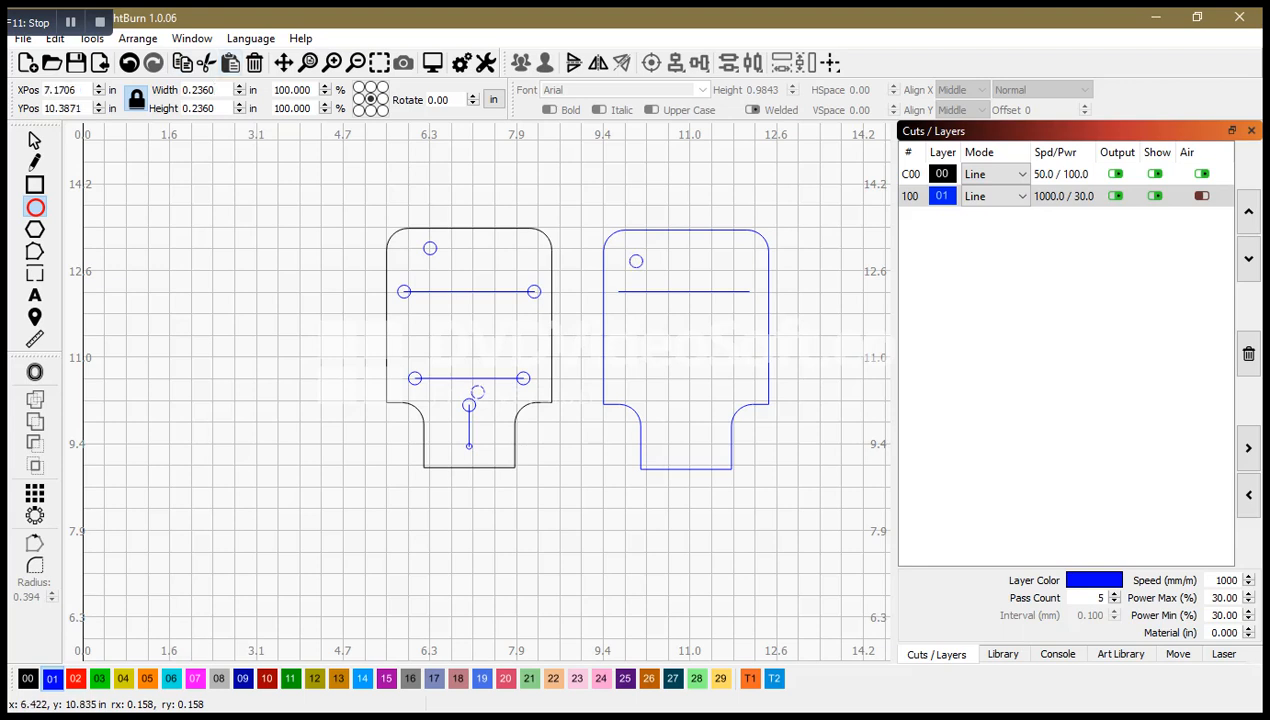
click(35, 140)
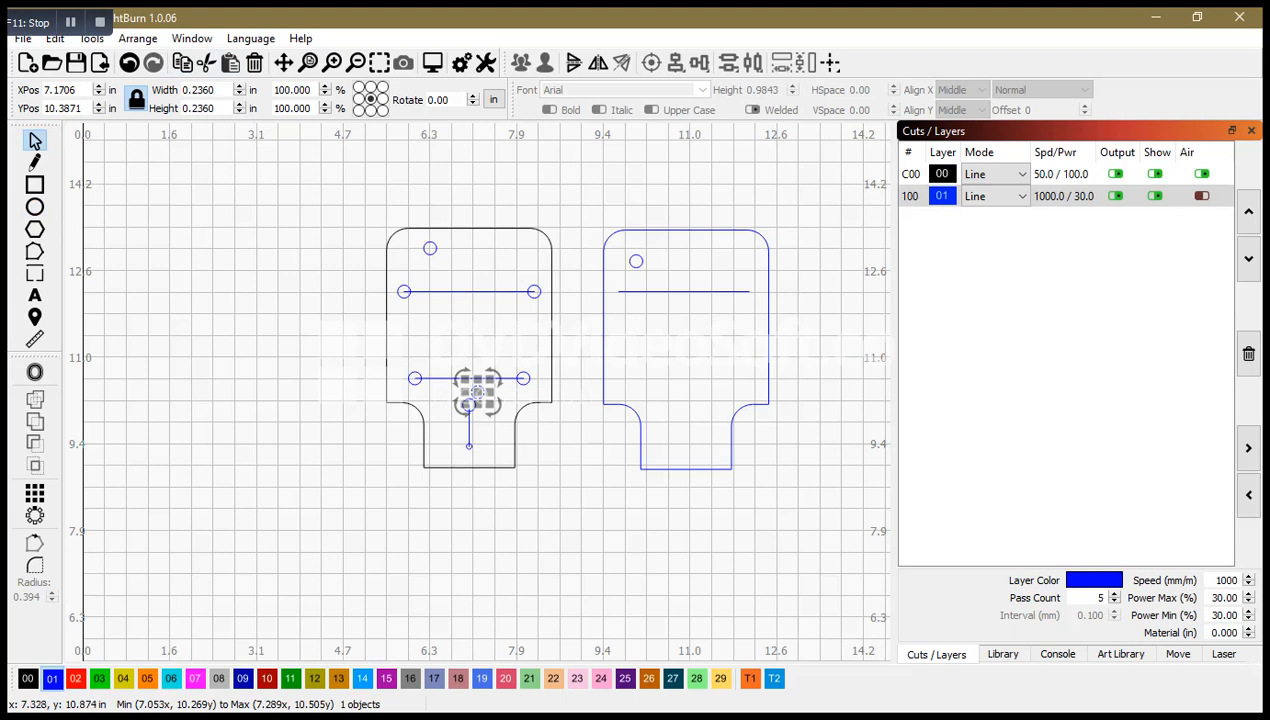
drag(491, 394, 747, 293)
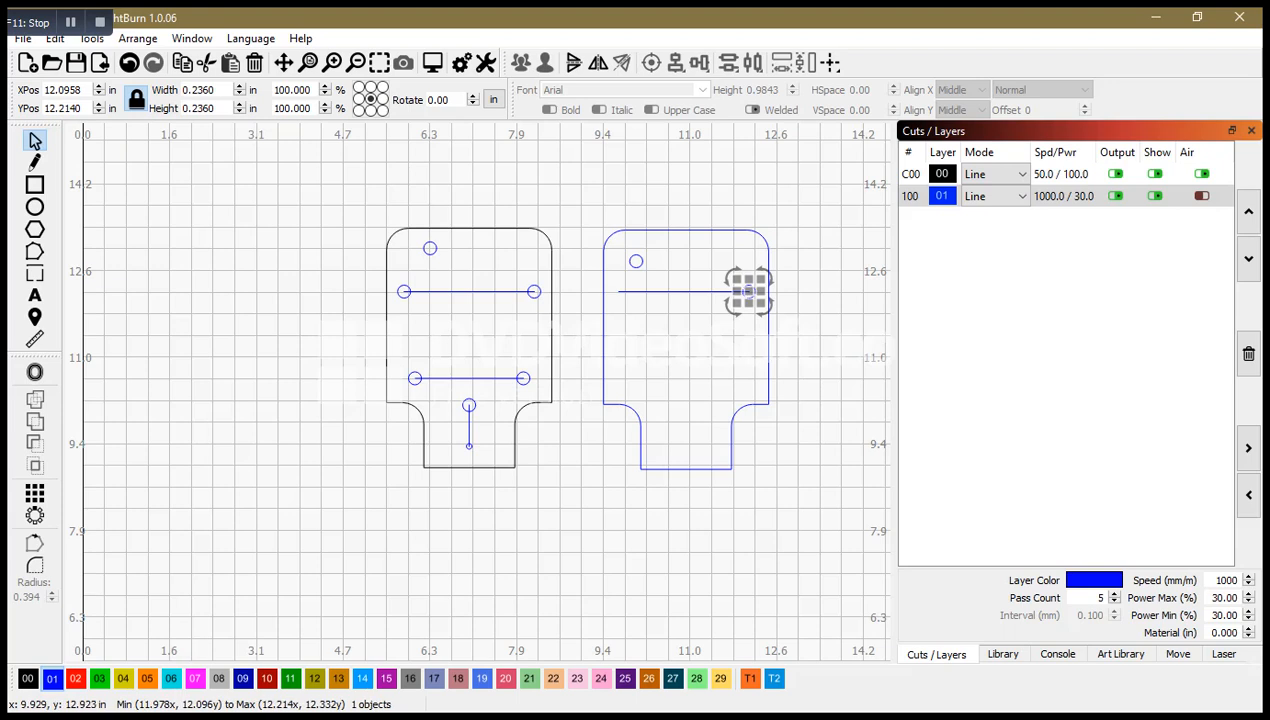
click(635, 260)
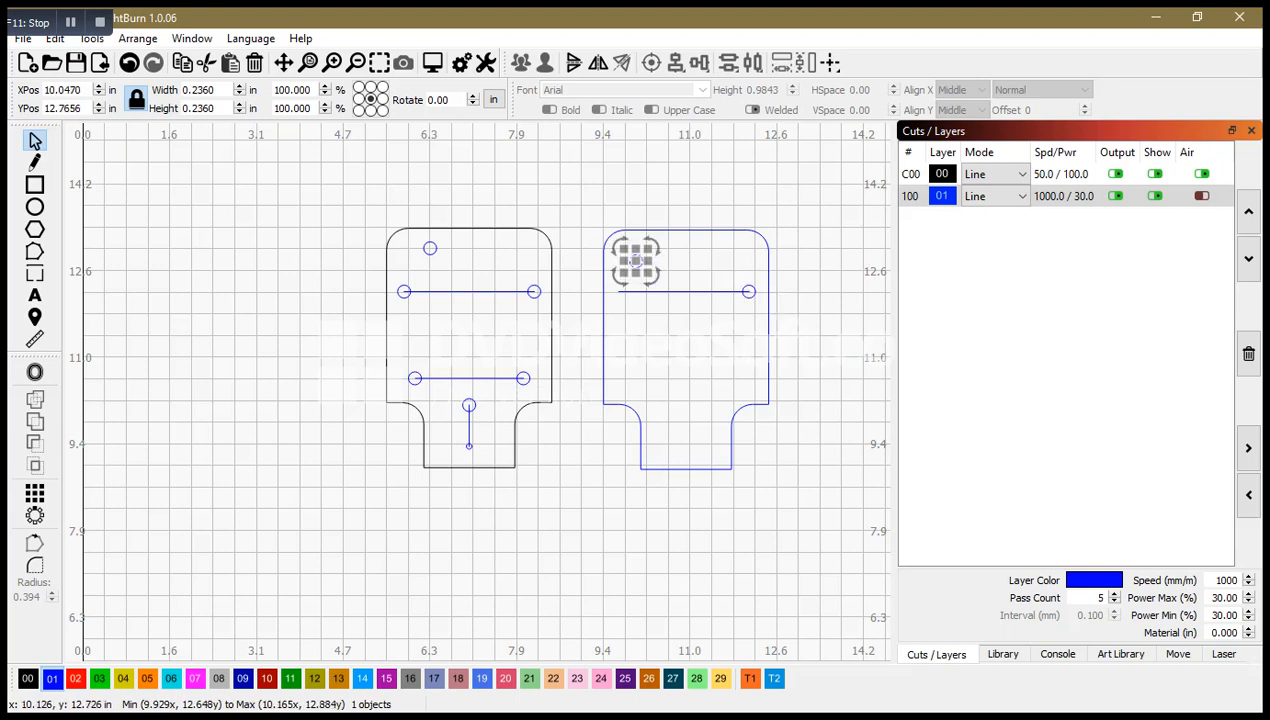
drag(635, 260, 618, 291)
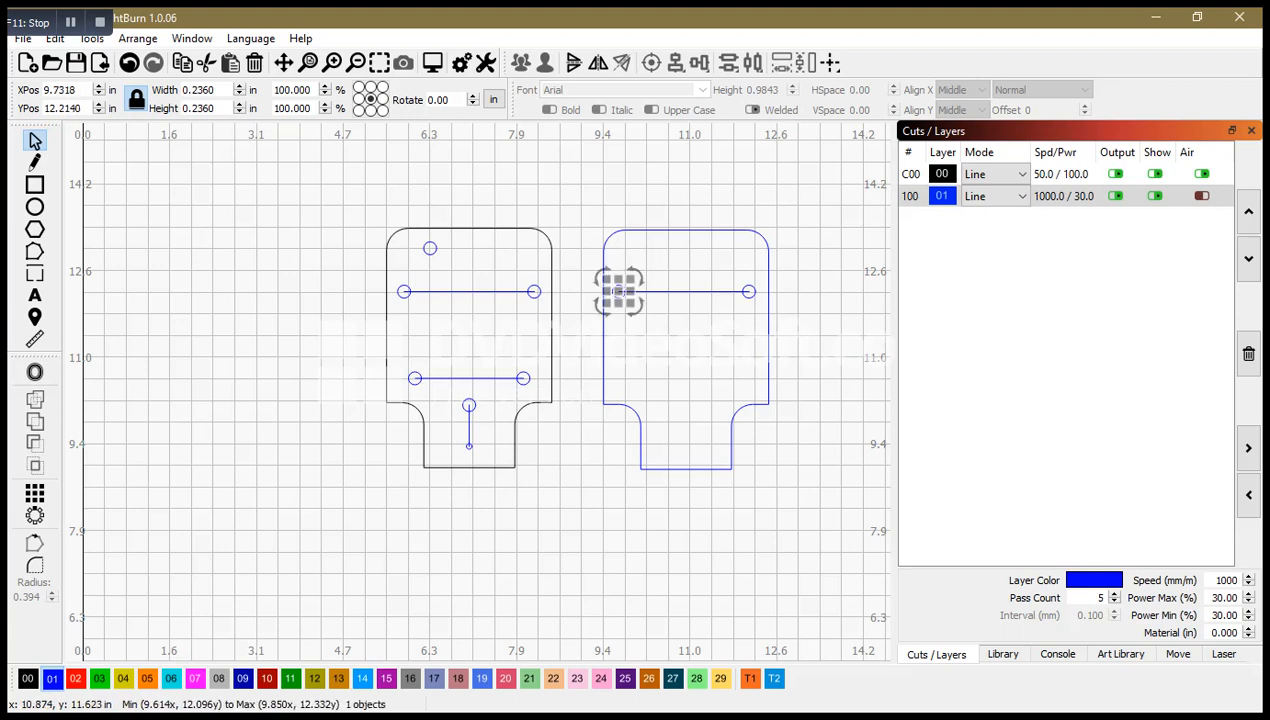
key(Escape)
- Ungroup the template's lower horizontal line from its two end circles and clear the selection
scroll(689, 323, up, 2)
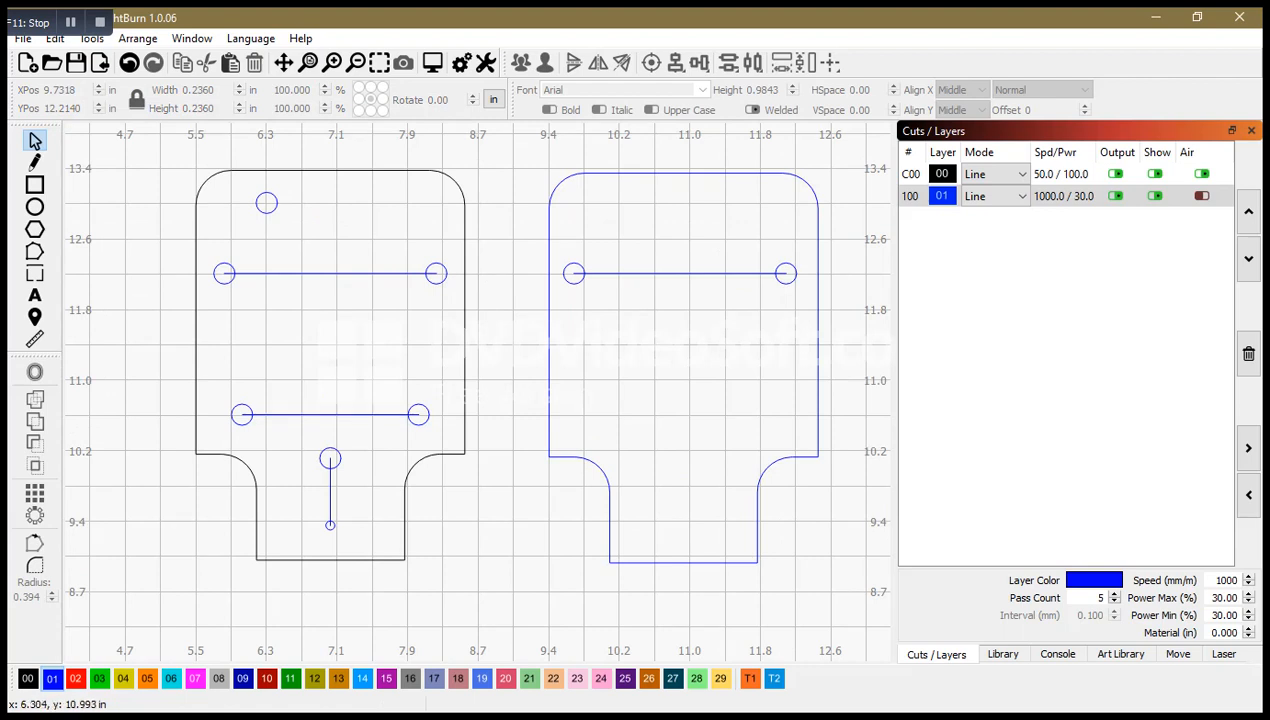
click(325, 413)
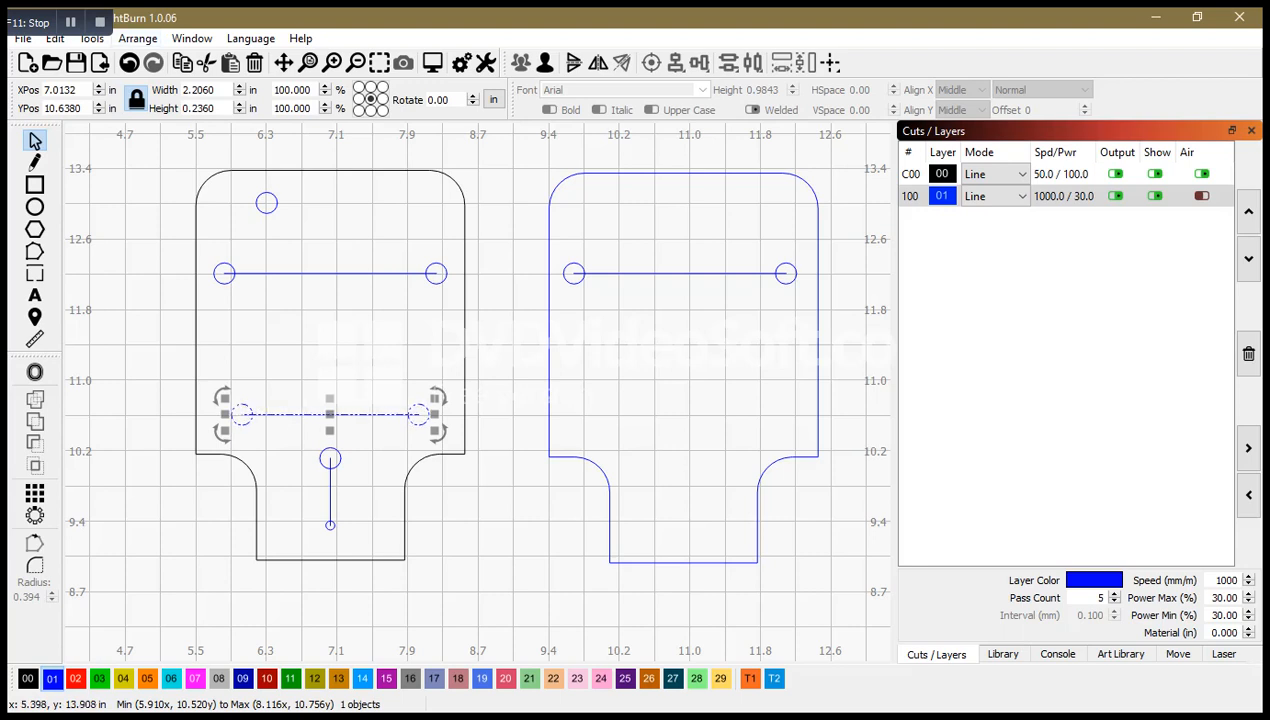
key(Escape)
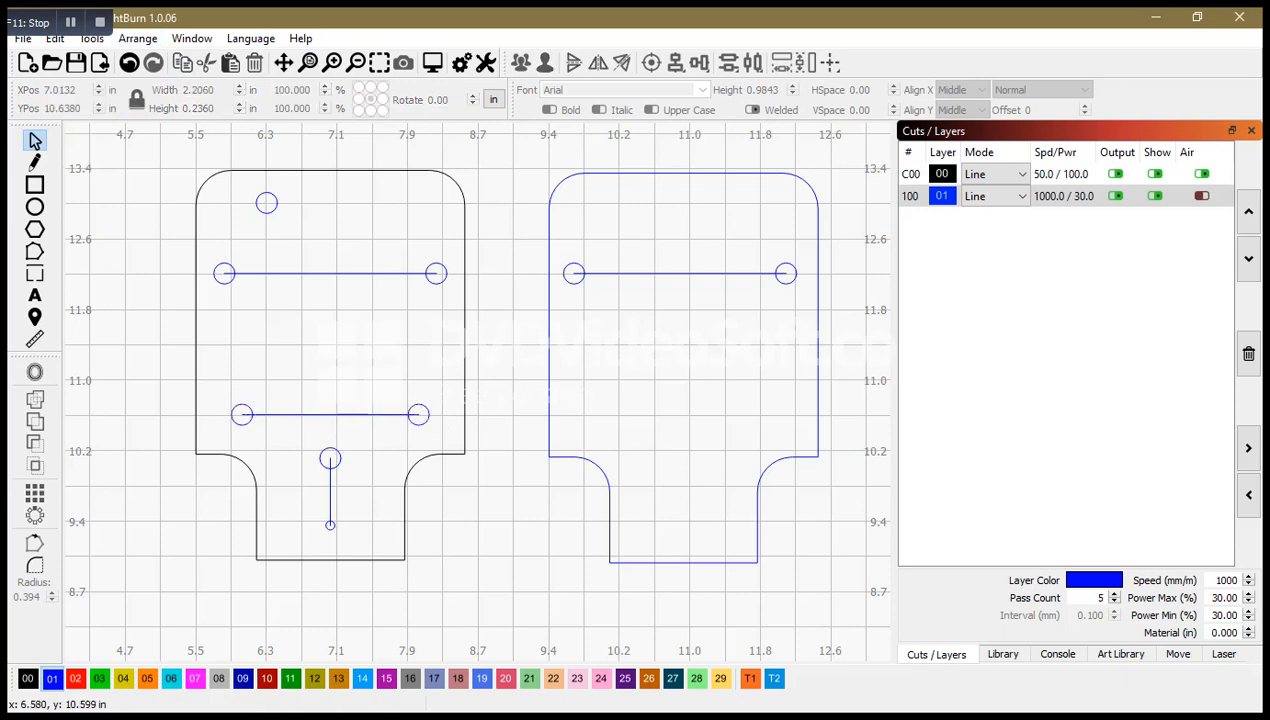
click(291, 414)
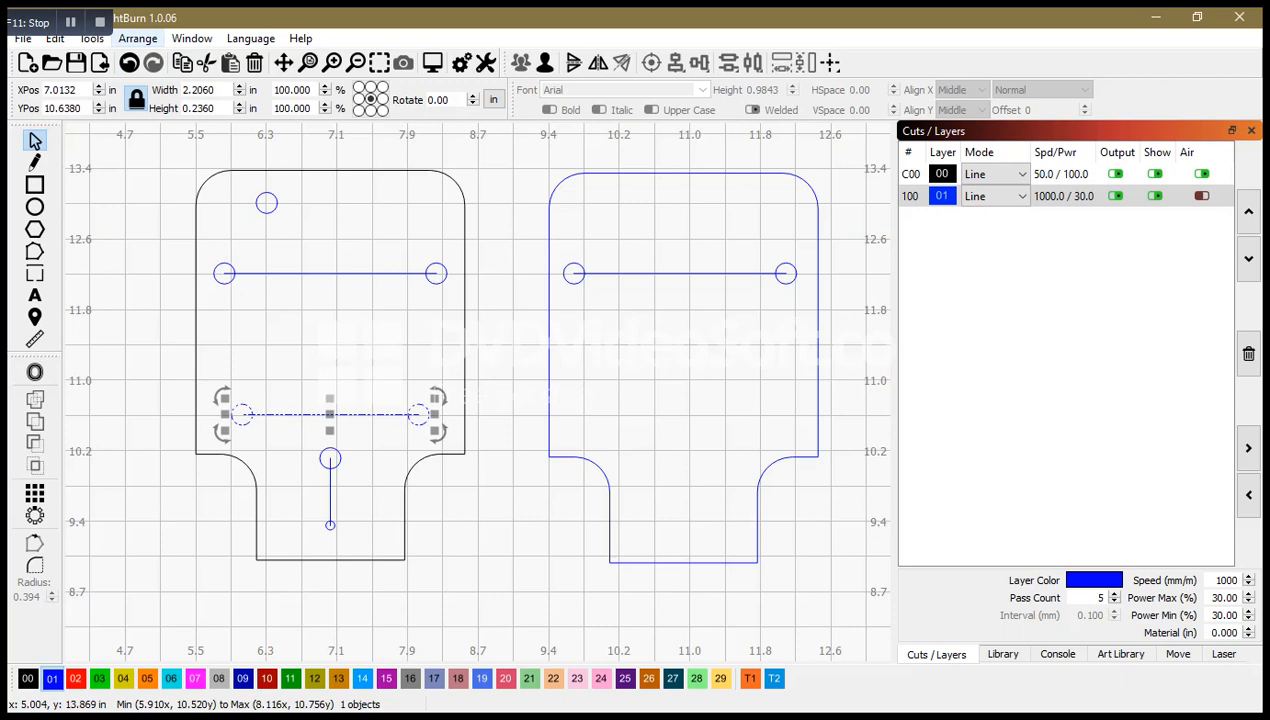
click(137, 38)
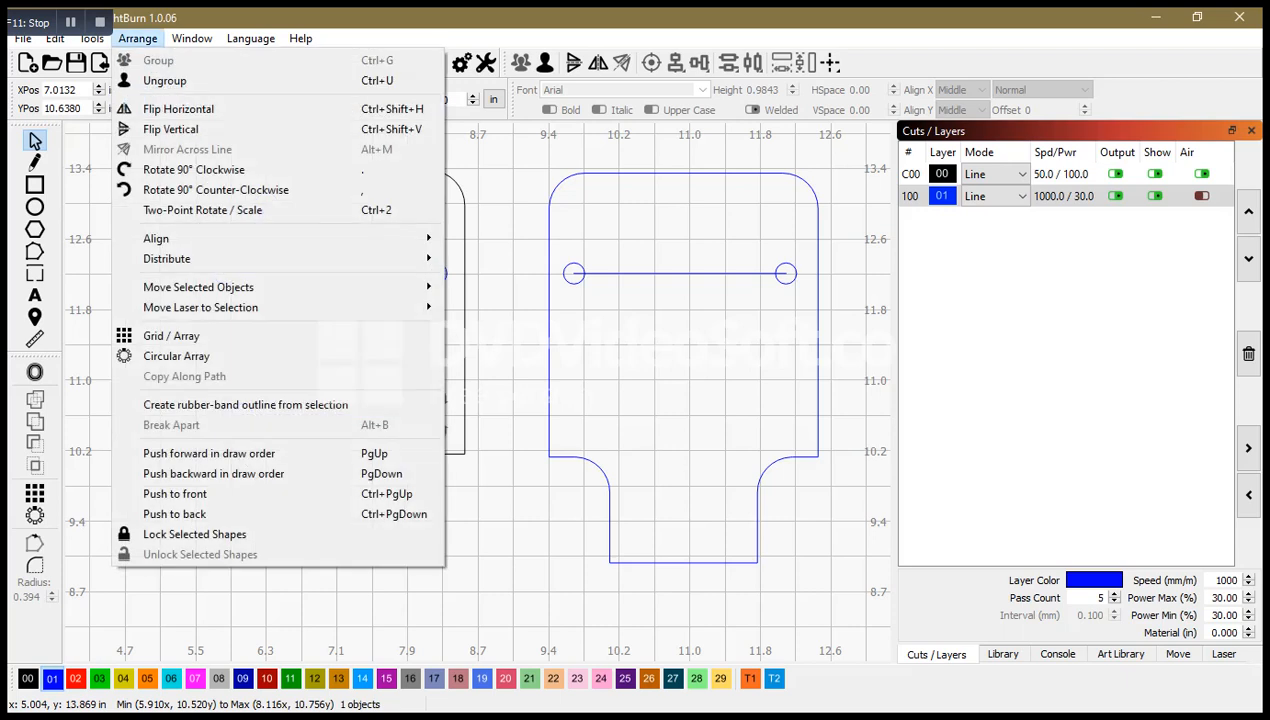
click(164, 80)
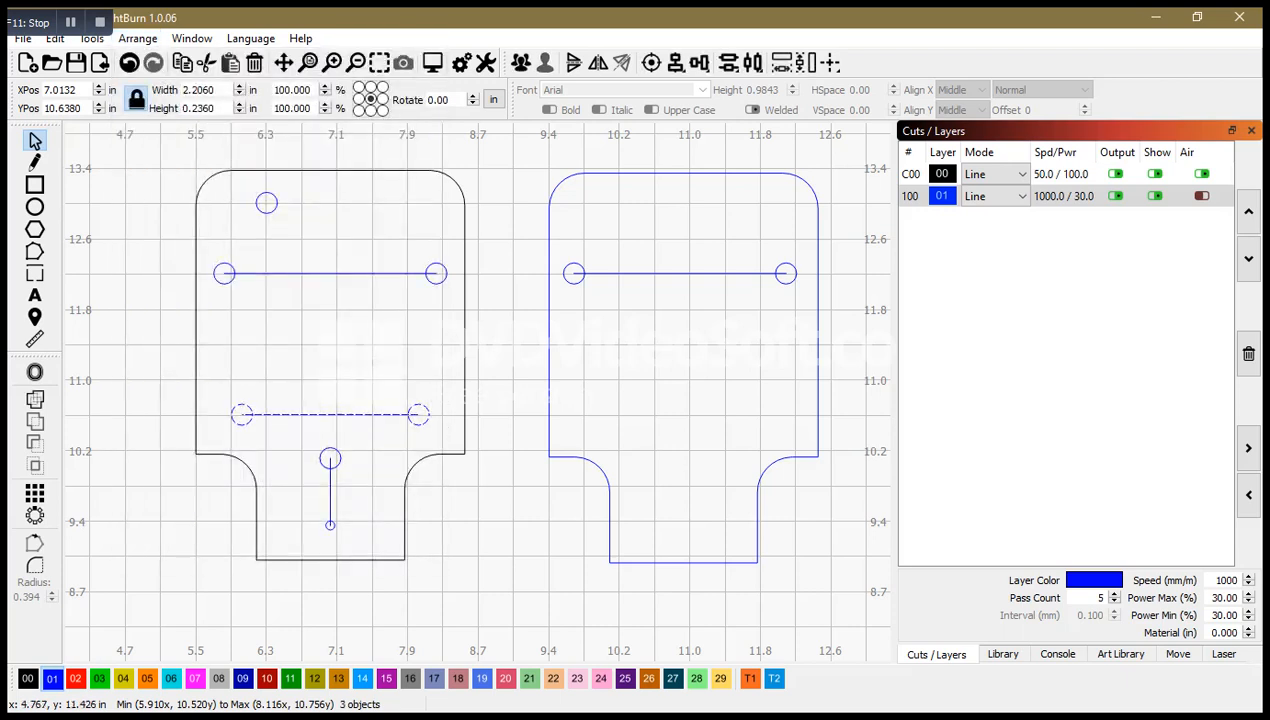
key(Escape)
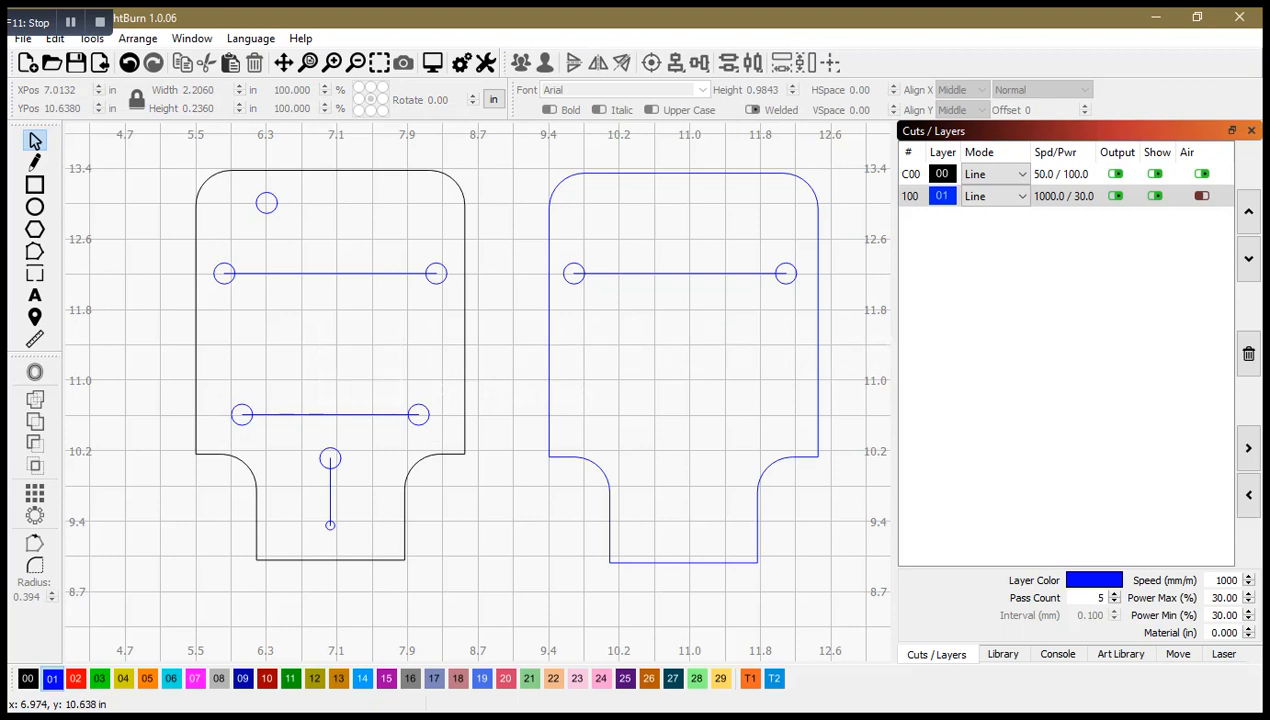
- Copy the template's lower horizontal line into the blue outline, centred at about X 10.95 in, Y 10.64 in
click(325, 414)
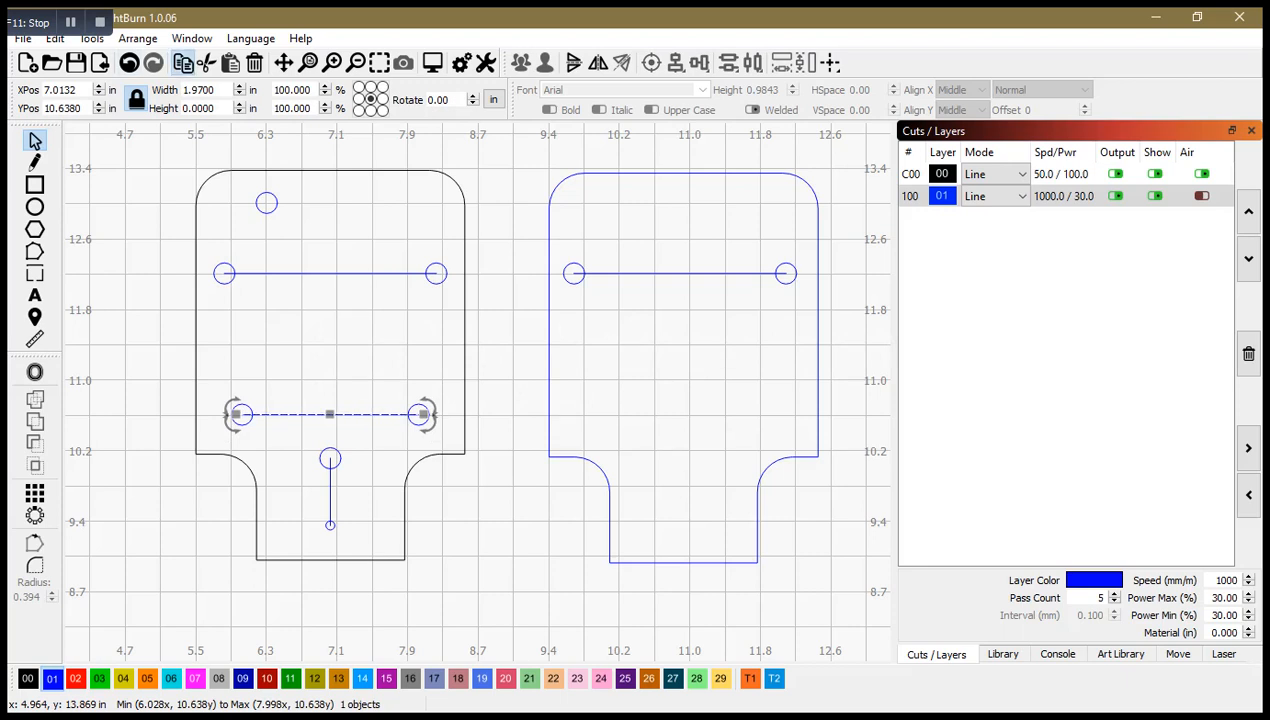
click(230, 62)
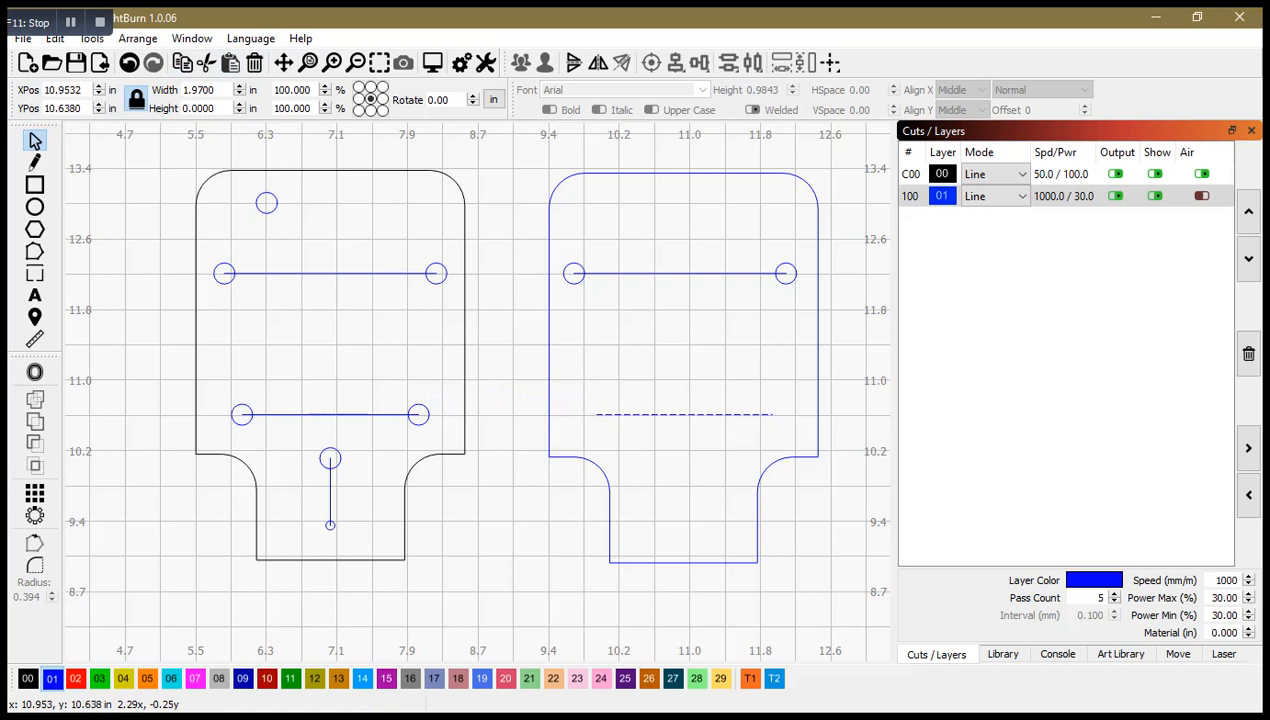
click(686, 412)
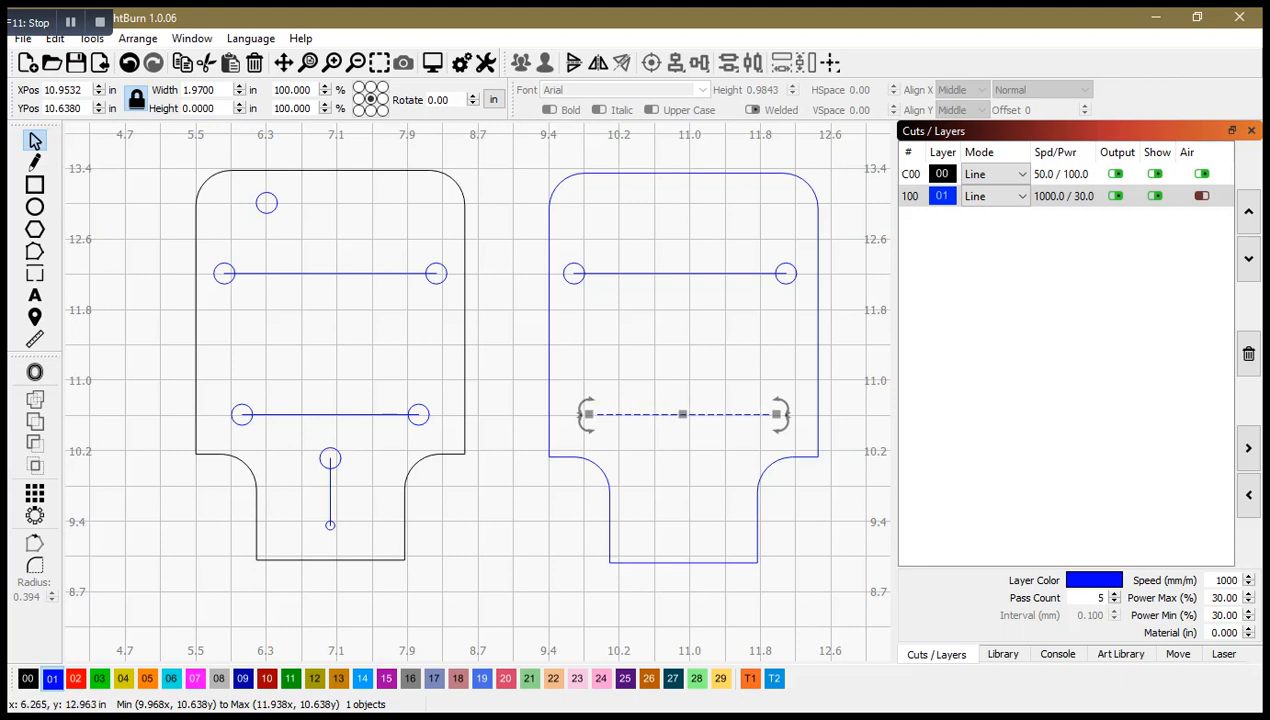
- Copy the template's single upper circle onto both ends of the lower line in the blue outline
click(258, 210)
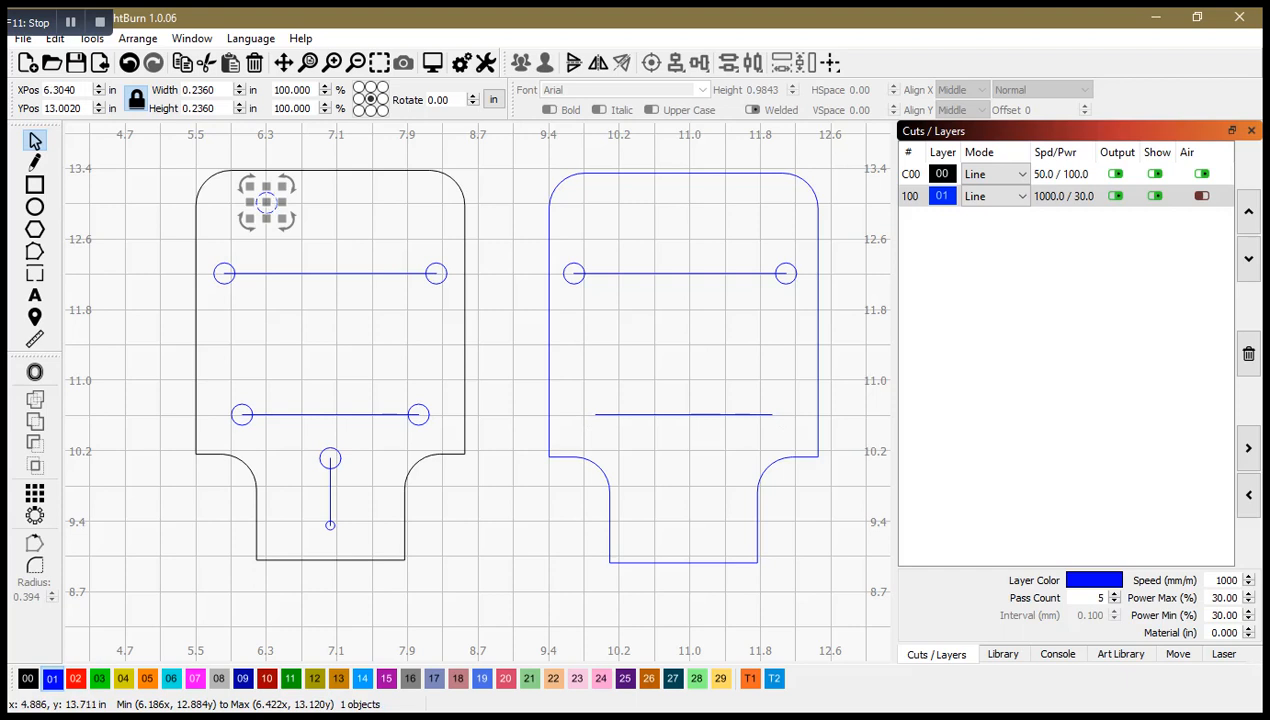
click(182, 62)
click(230, 62)
drag(477, 391, 594, 414)
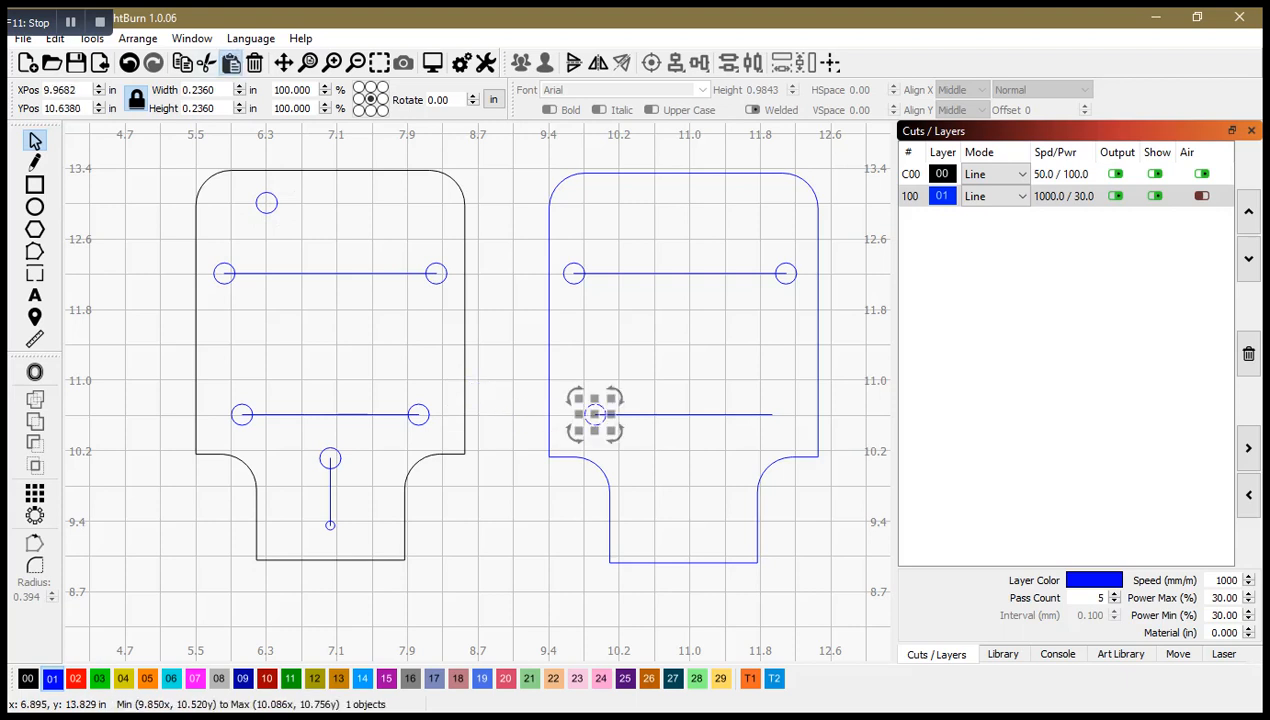
click(230, 62)
drag(476, 392, 769, 416)
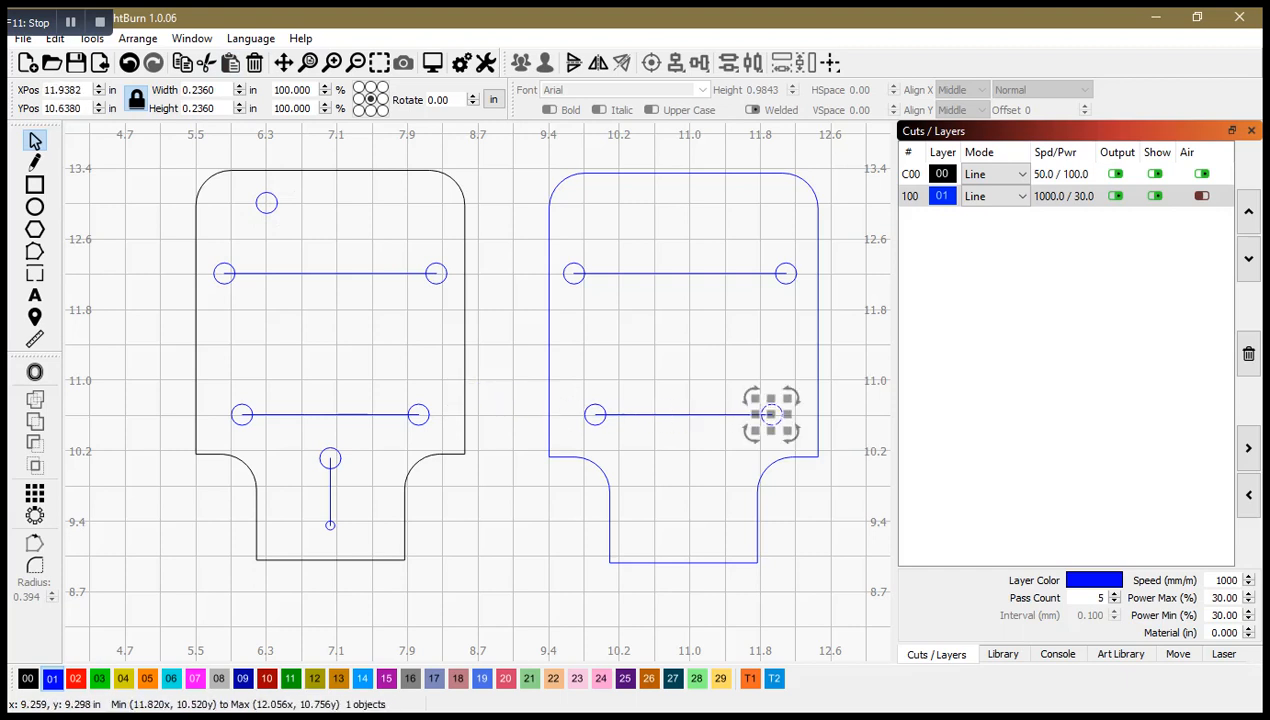
click(536, 526)
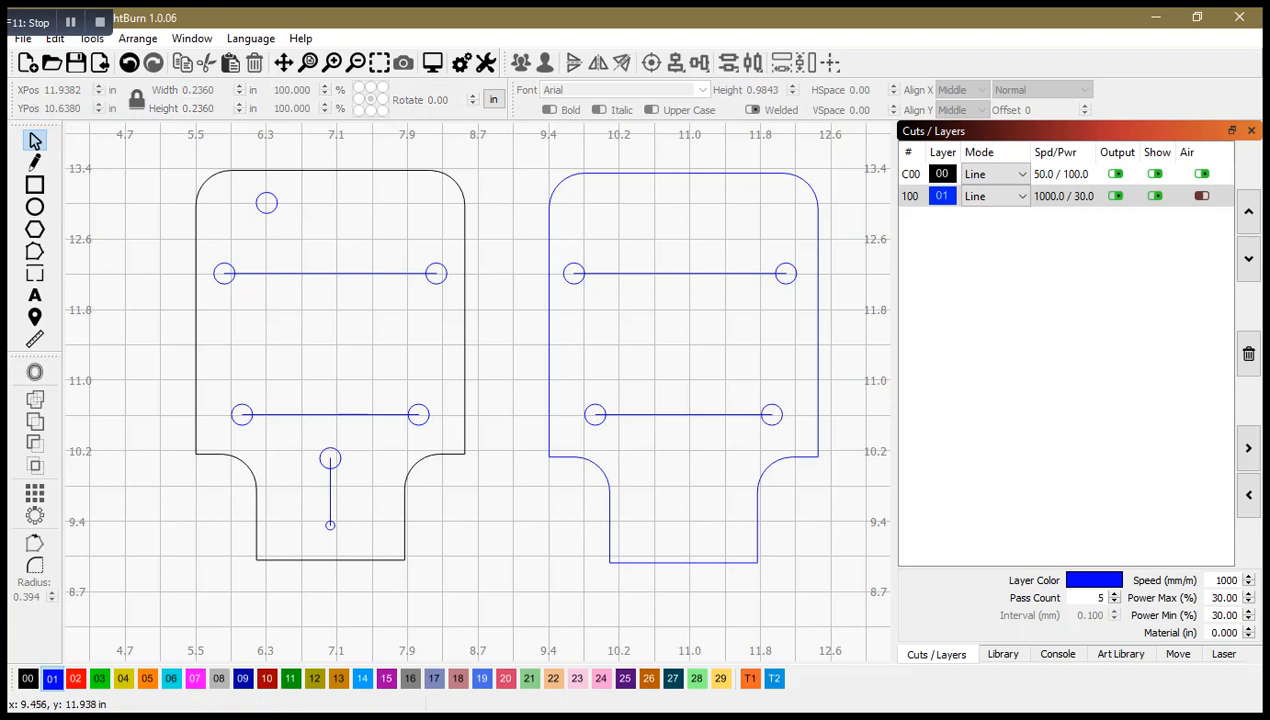
- In the blue outline, group the upper line with its end circles and, separately, the lower line with its end circles
drag(560, 258, 802, 310)
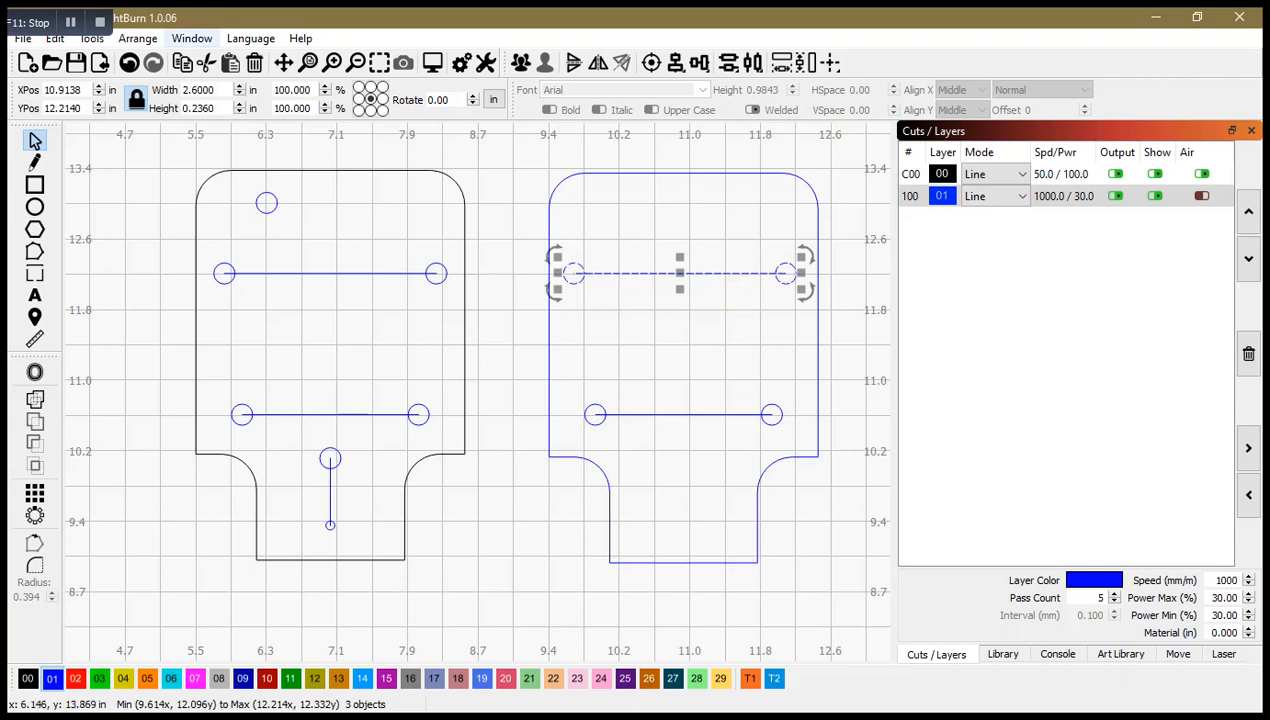
click(137, 38)
click(150, 57)
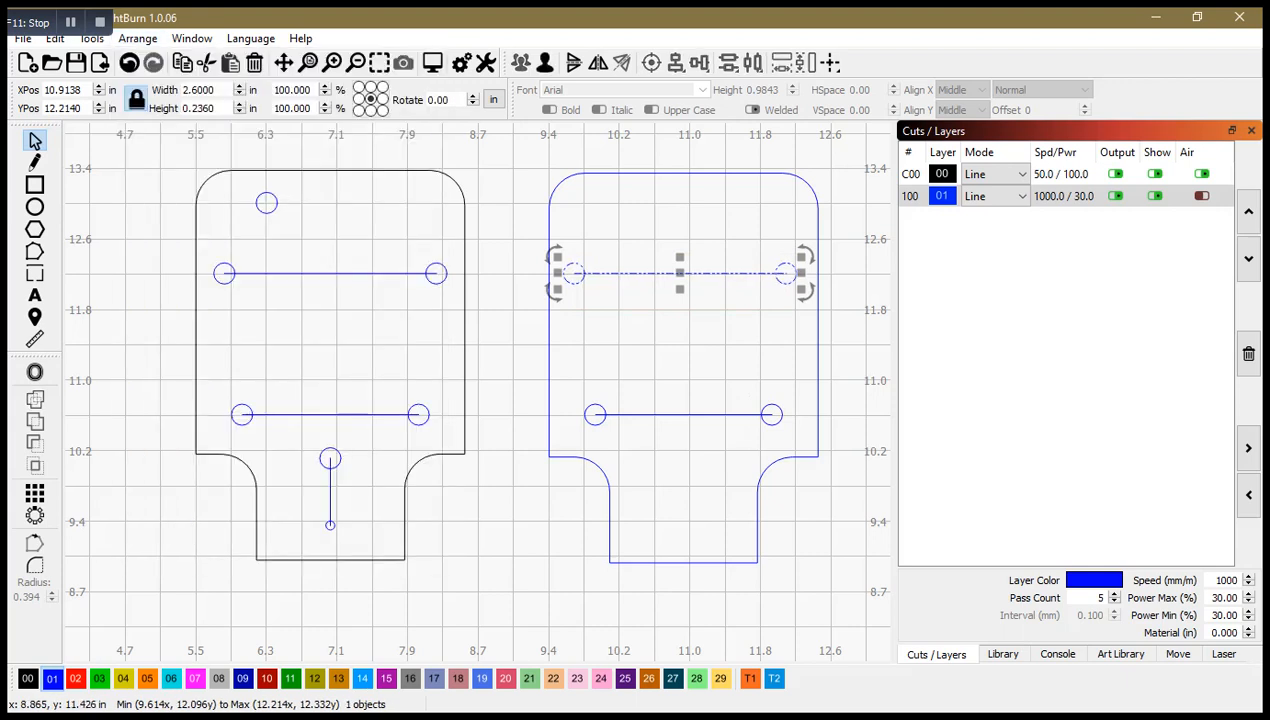
drag(601, 437, 790, 440)
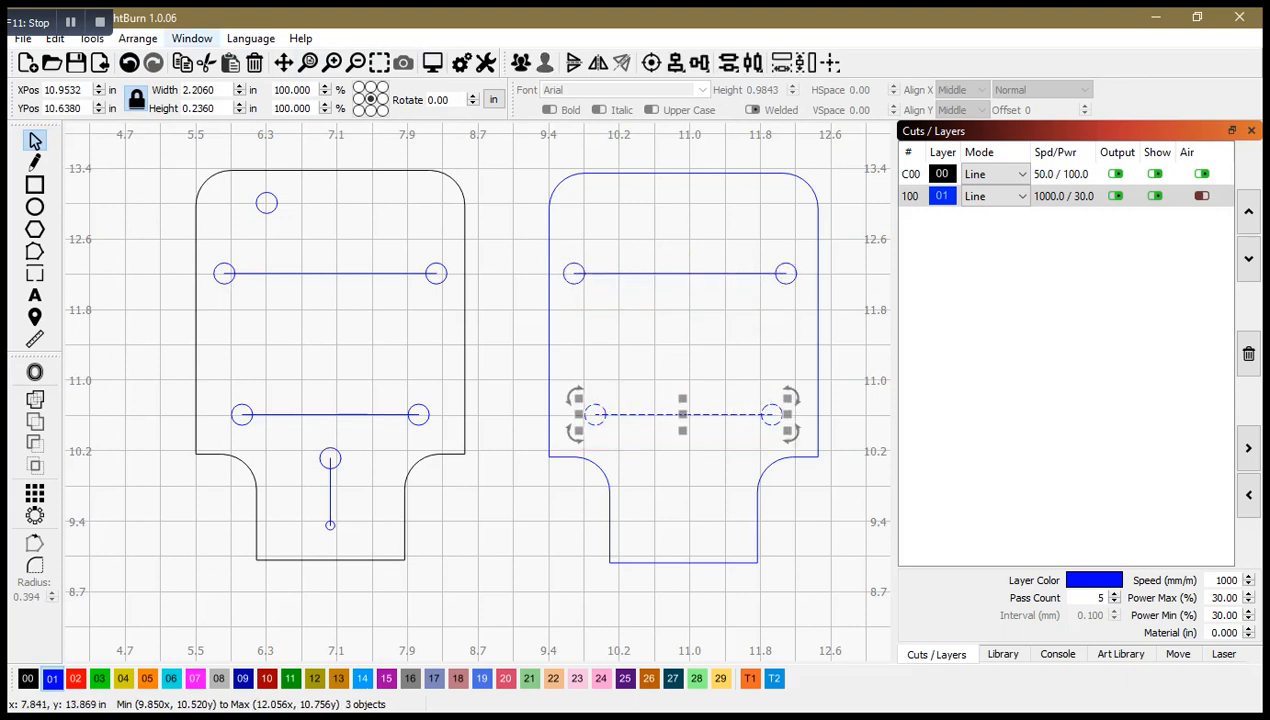
click(137, 38)
click(158, 60)
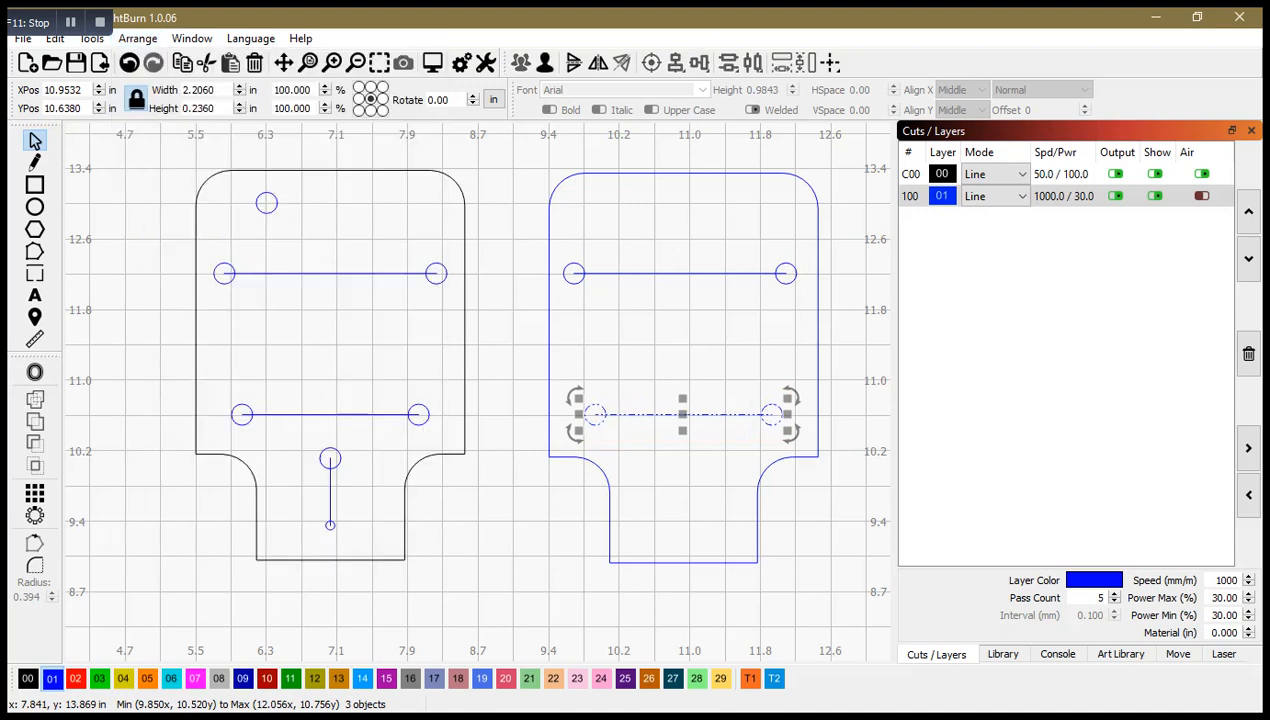
key(Escape)
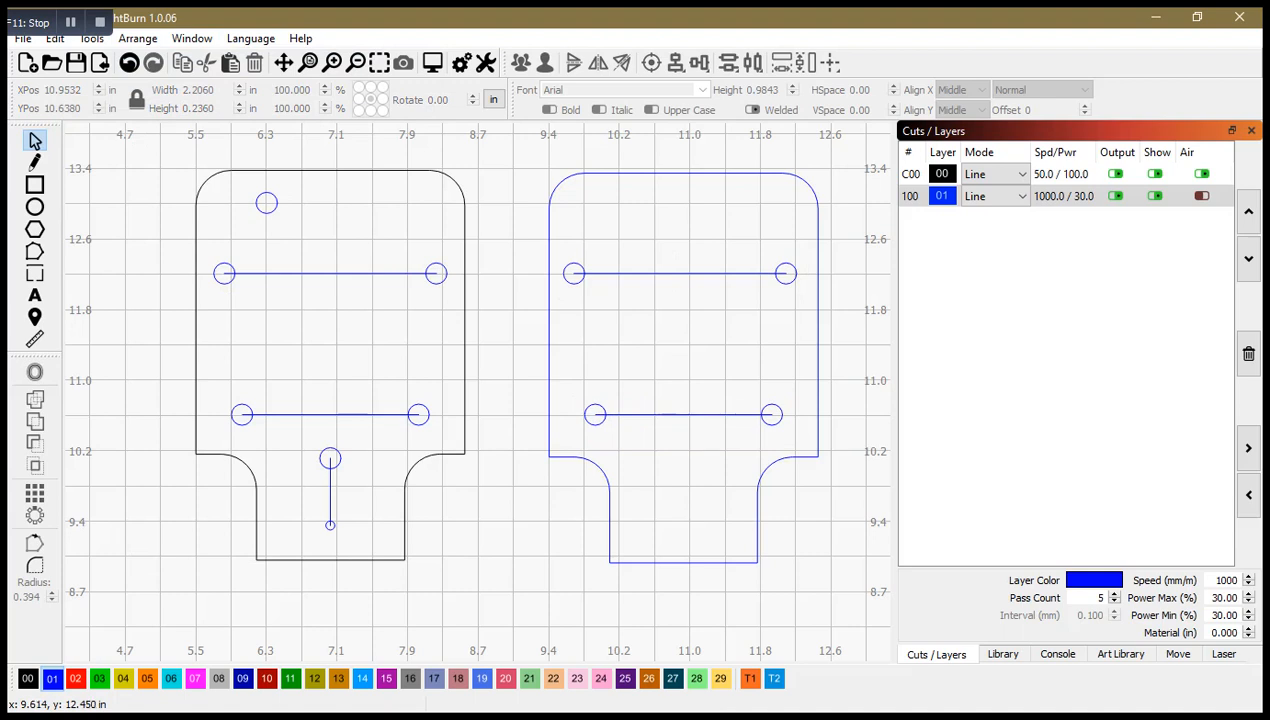
- Align the grouped upper line and its end circles with the blue outline using Align V-Center
click(605, 274)
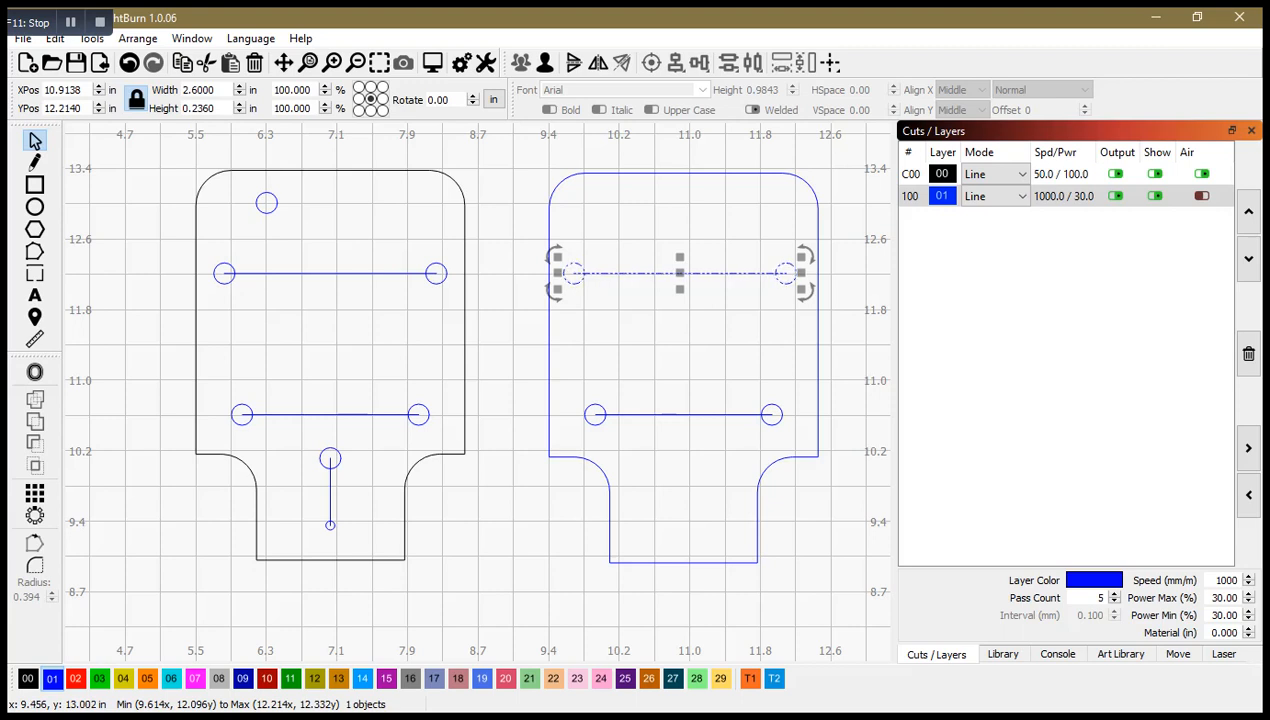
shift+click(550, 210)
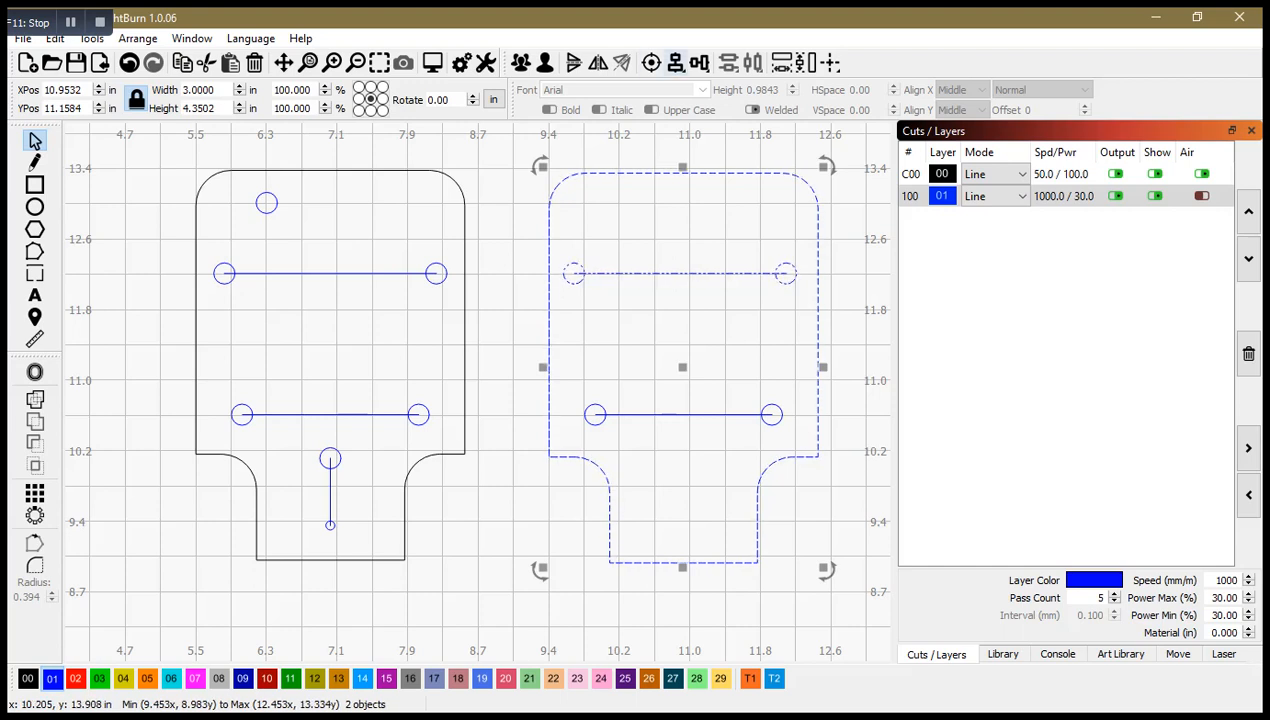
click(675, 62)
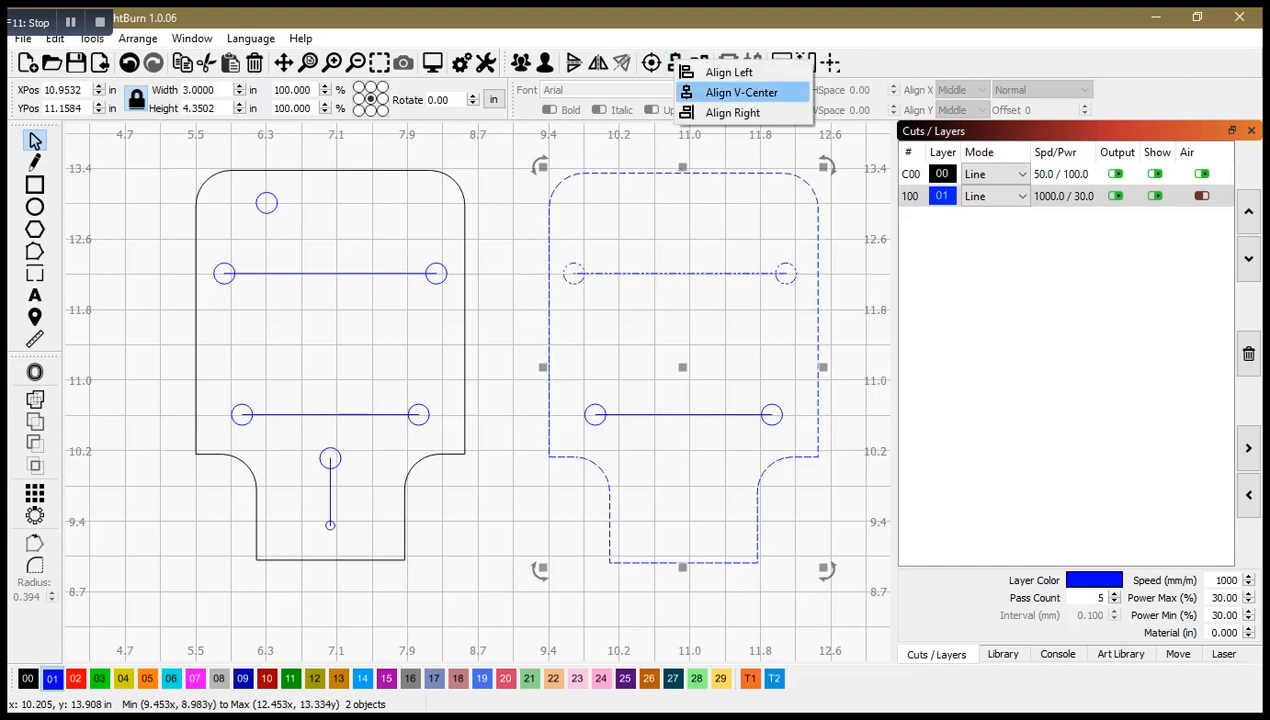
click(740, 91)
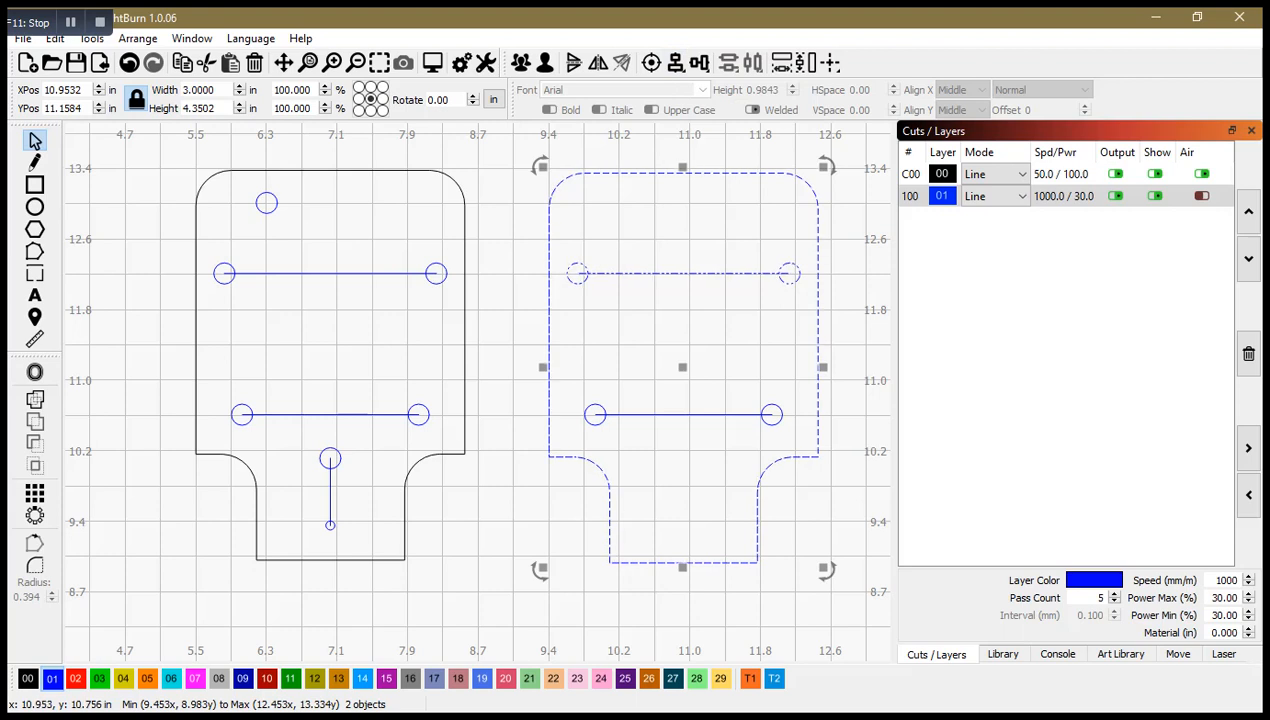
- Align the grouped lower line and its end circles with the blue outline using Align V-Center, and clear the selection
click(682, 414)
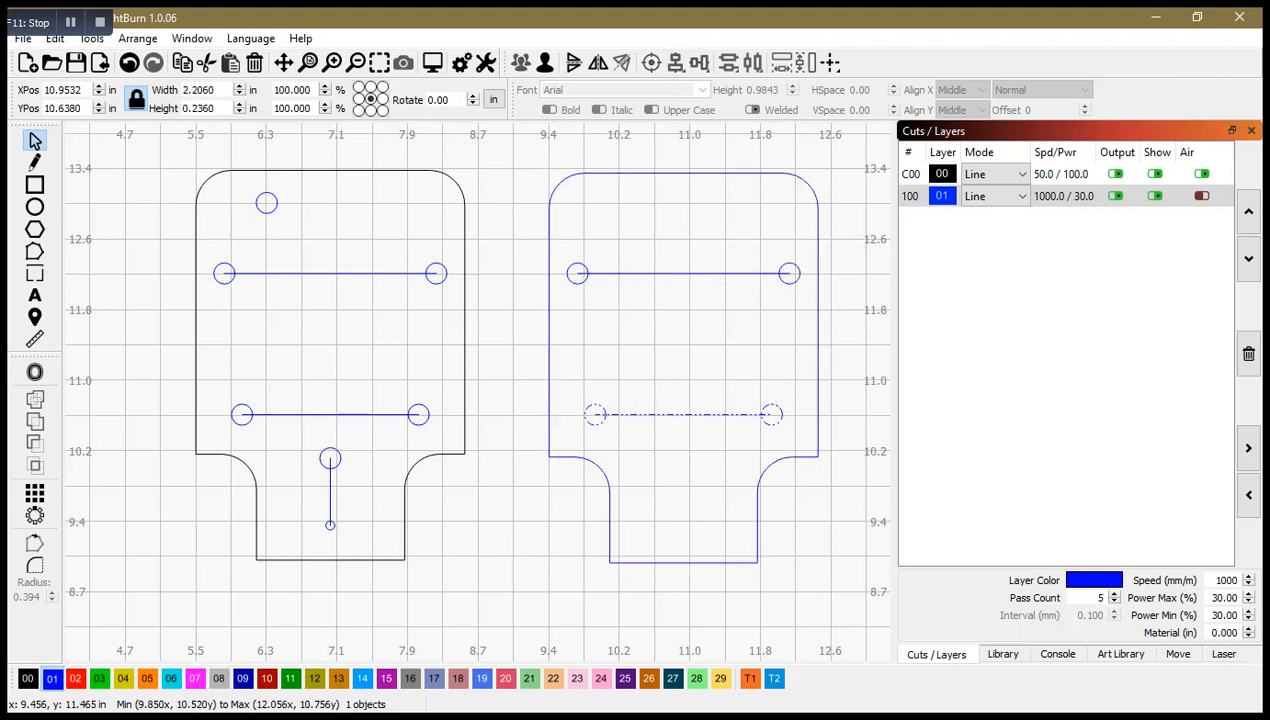
shift+click(549, 339)
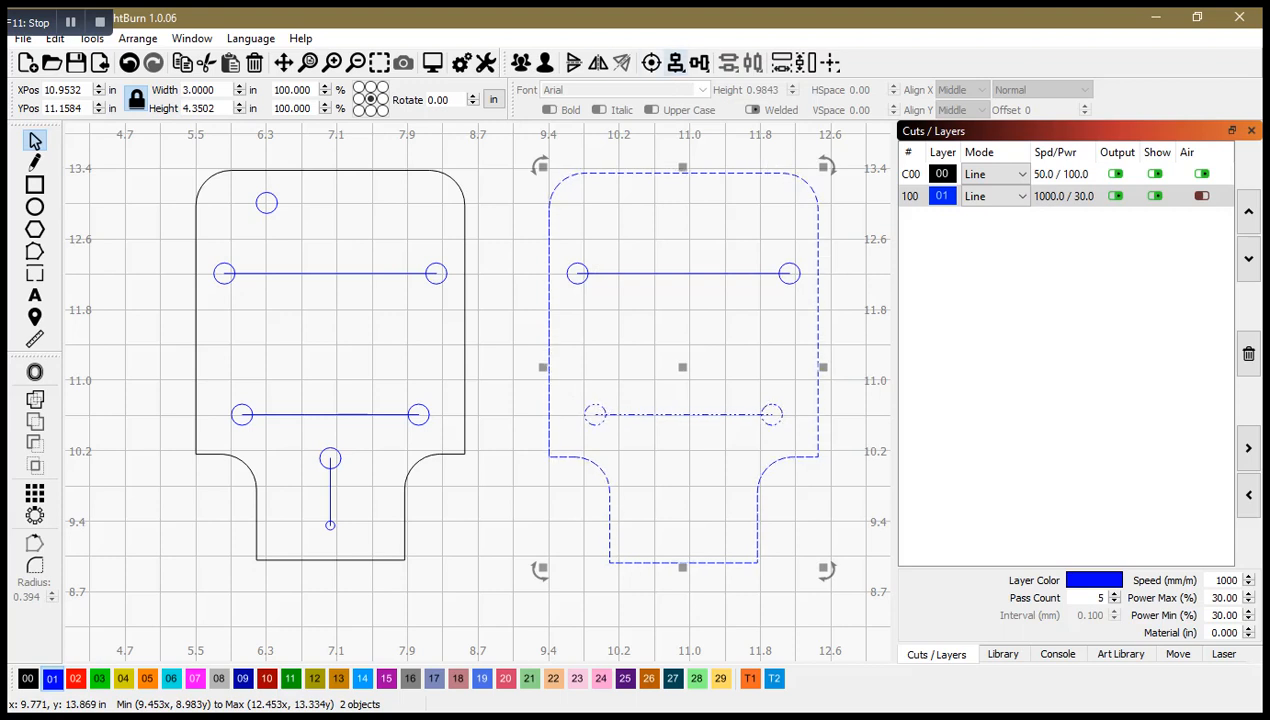
click(675, 62)
click(737, 89)
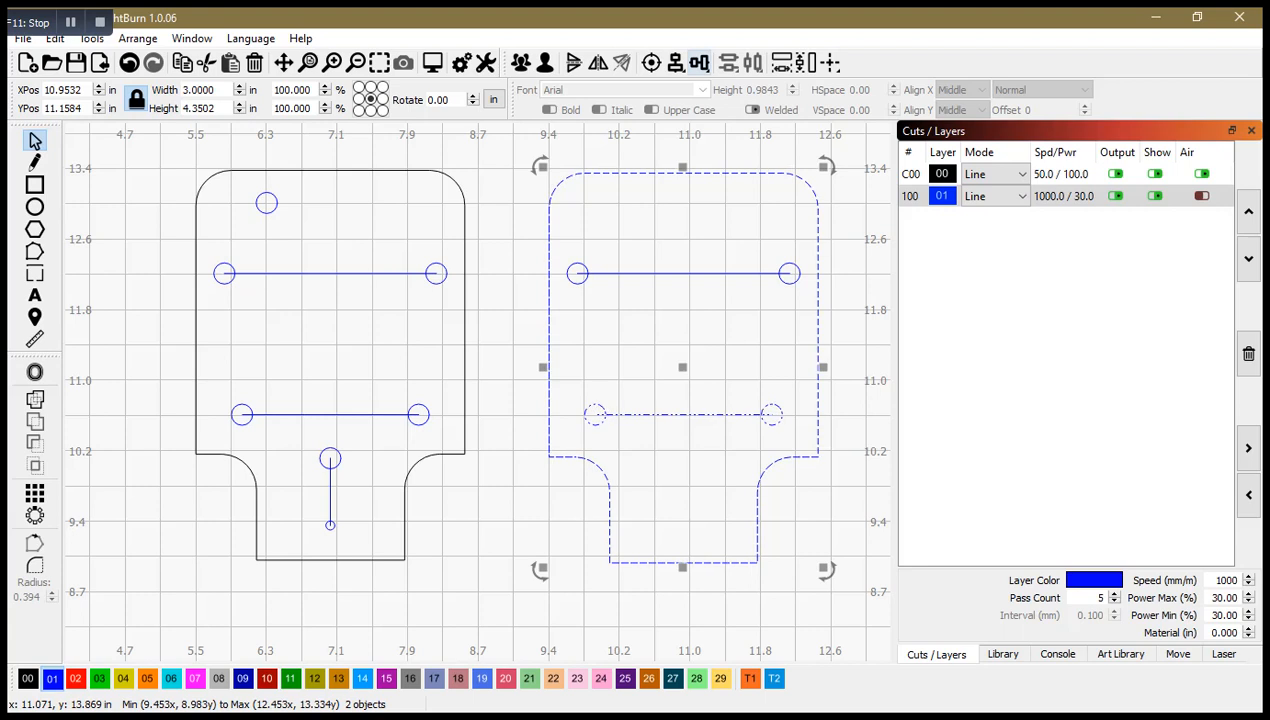
click(699, 62)
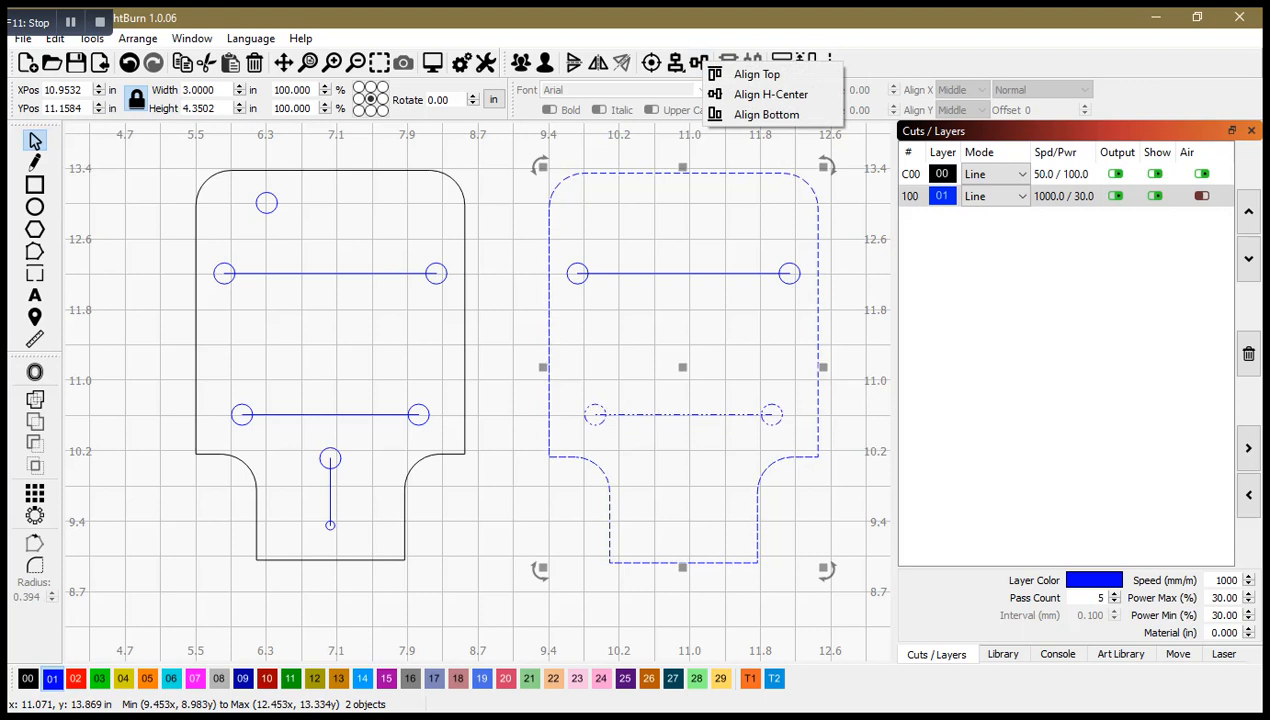
key(Escape)
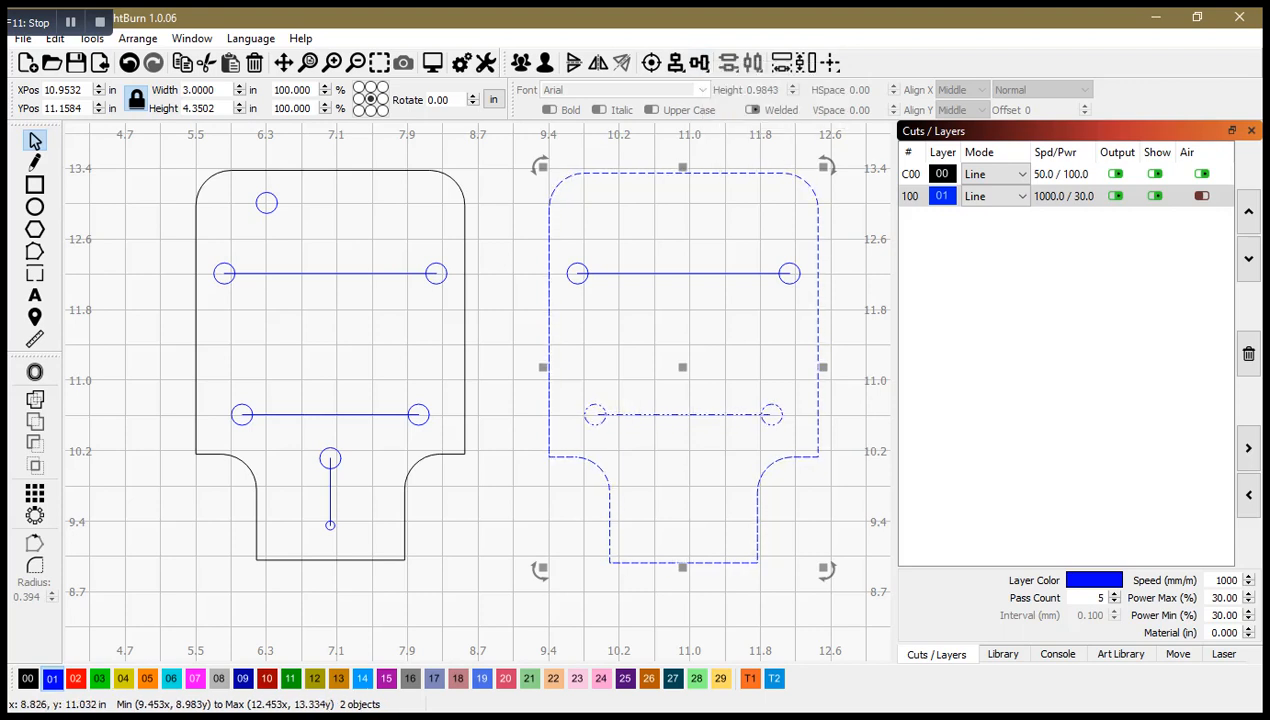
click(506, 391)
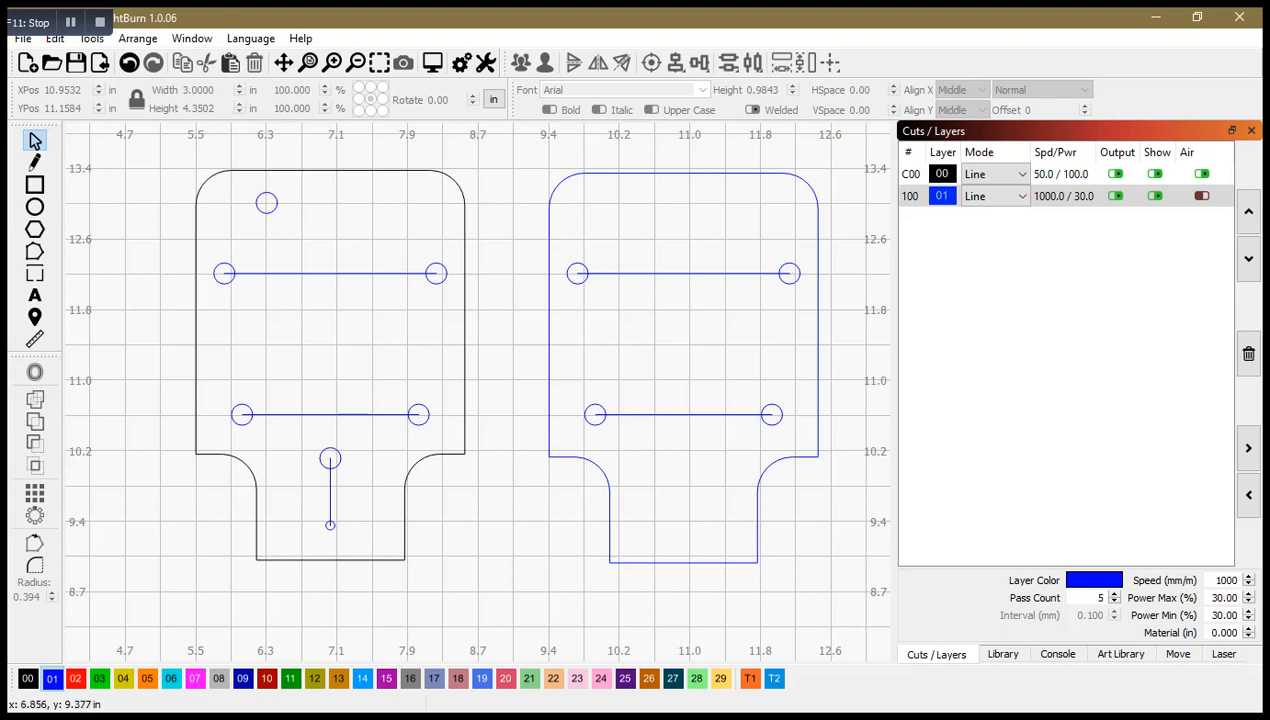
- Ungroup the black template's short vertical line from its two end circles and clear the selection
click(329, 524)
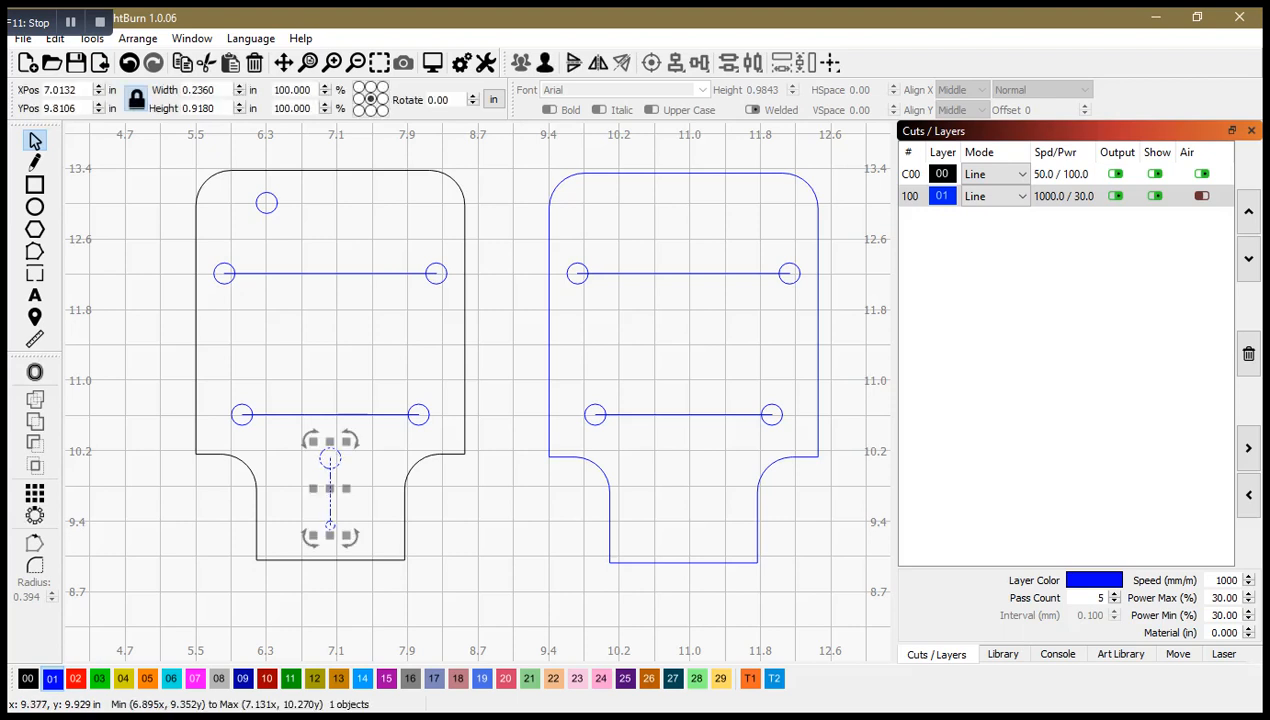
click(137, 38)
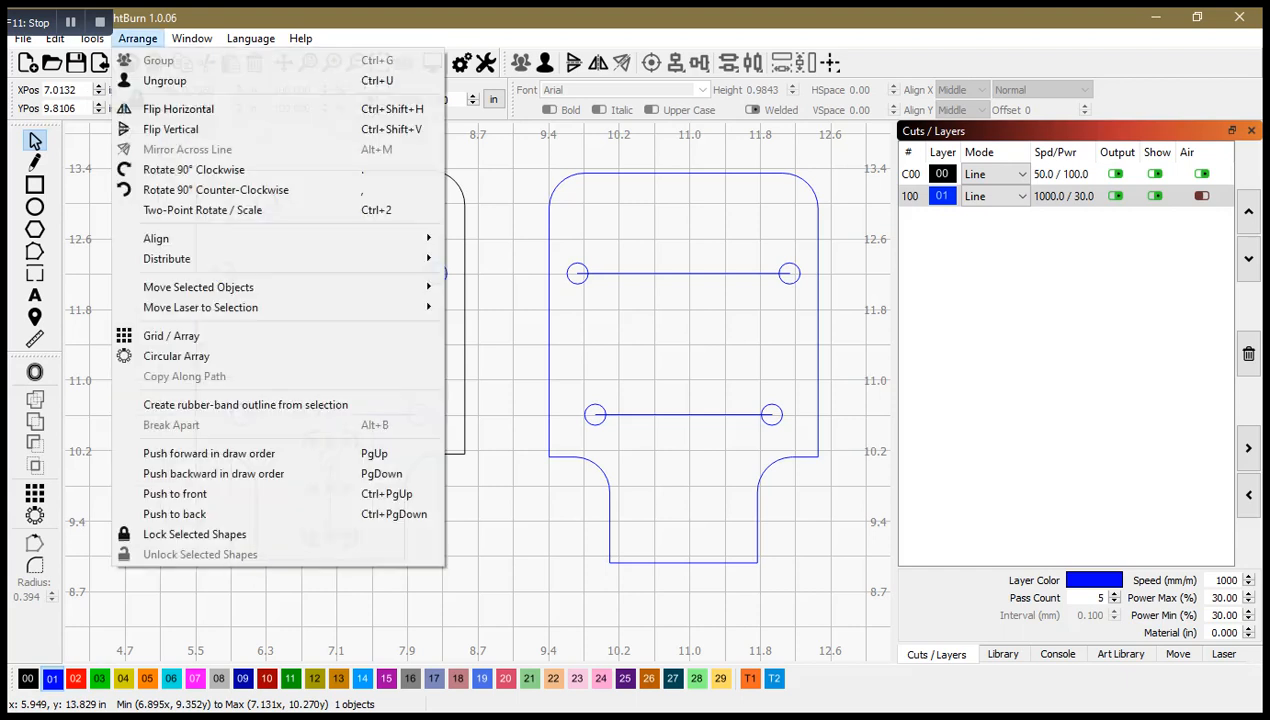
click(164, 80)
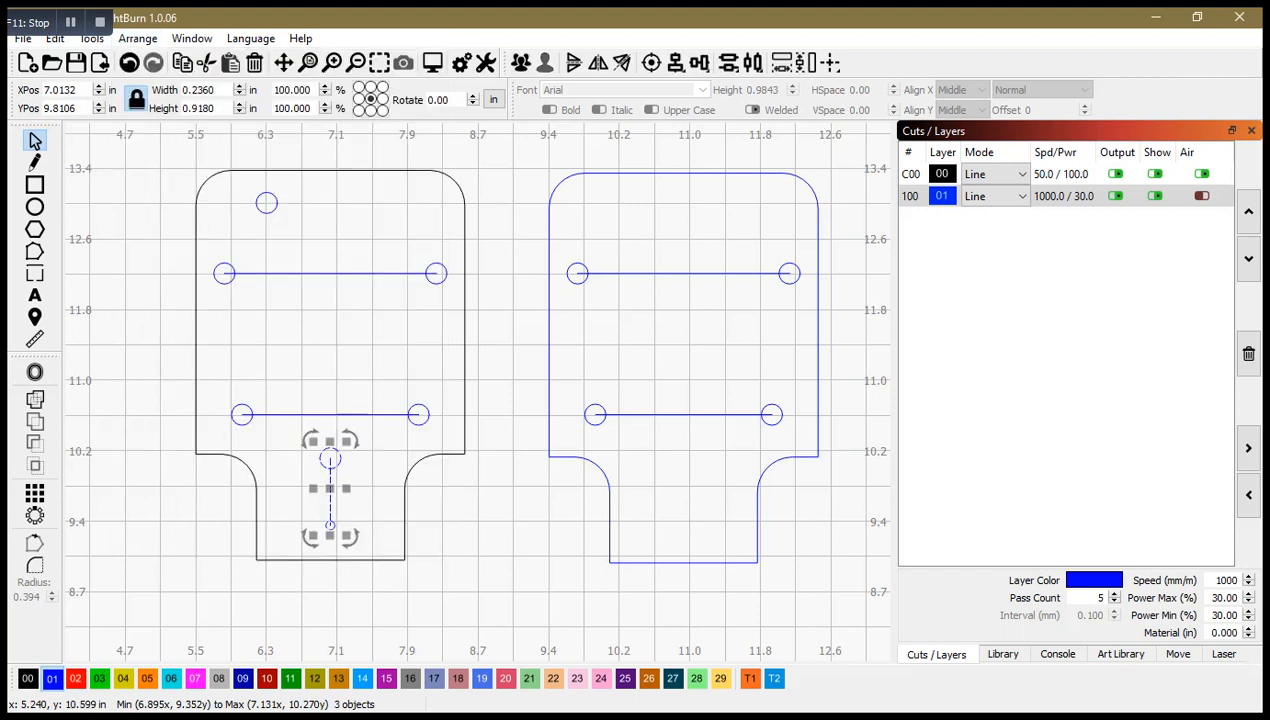
click(196, 509)
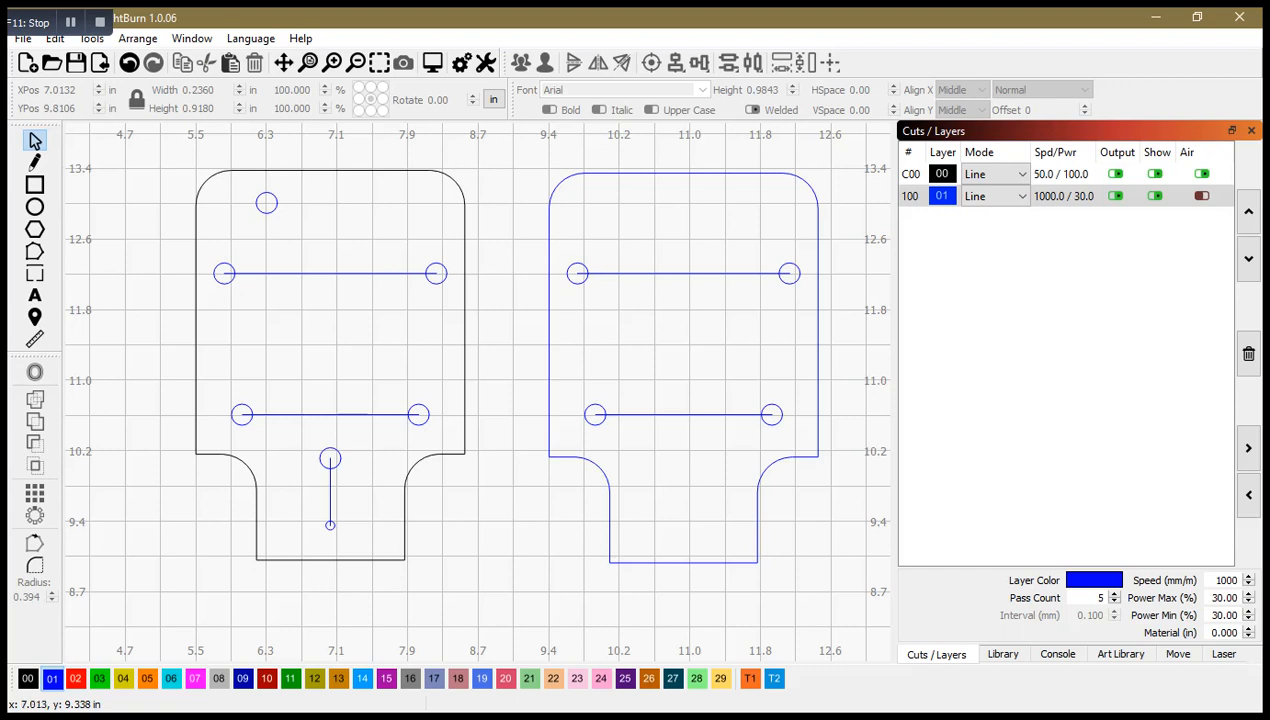
- Assign the small circle below the template's vertical line to layer 05 and set that layer's mode to Line
click(327, 525)
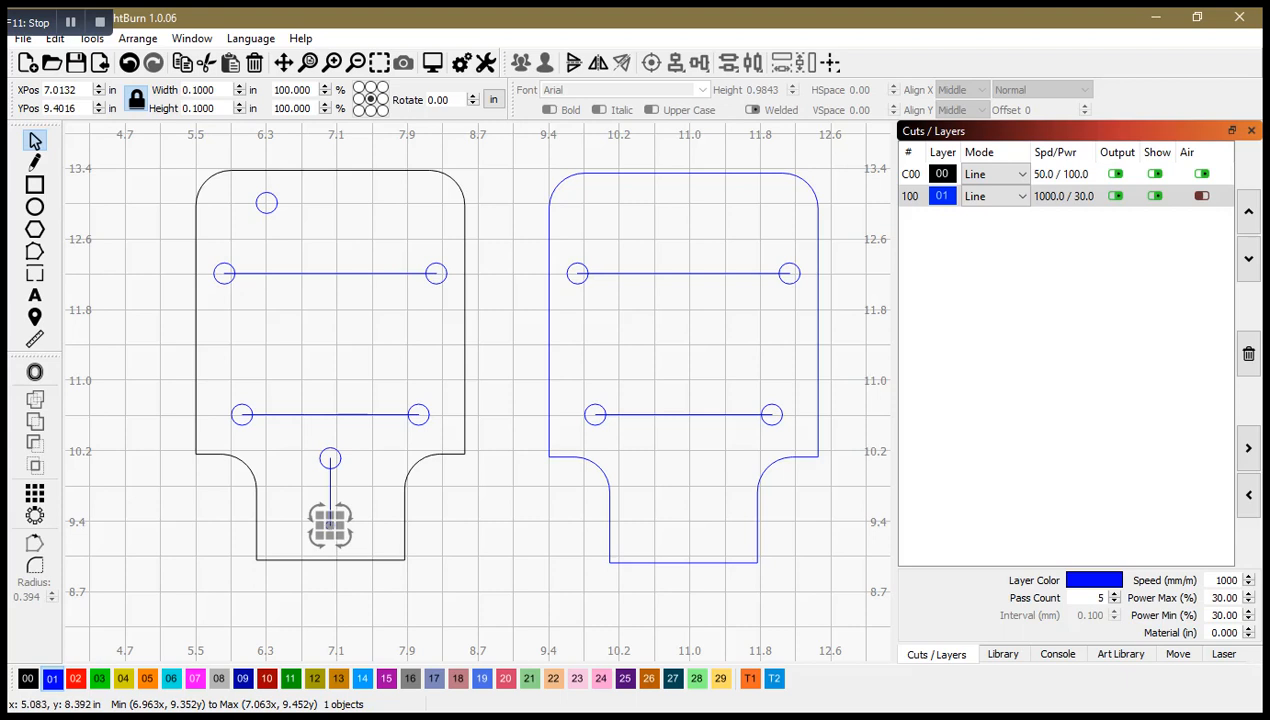
click(147, 678)
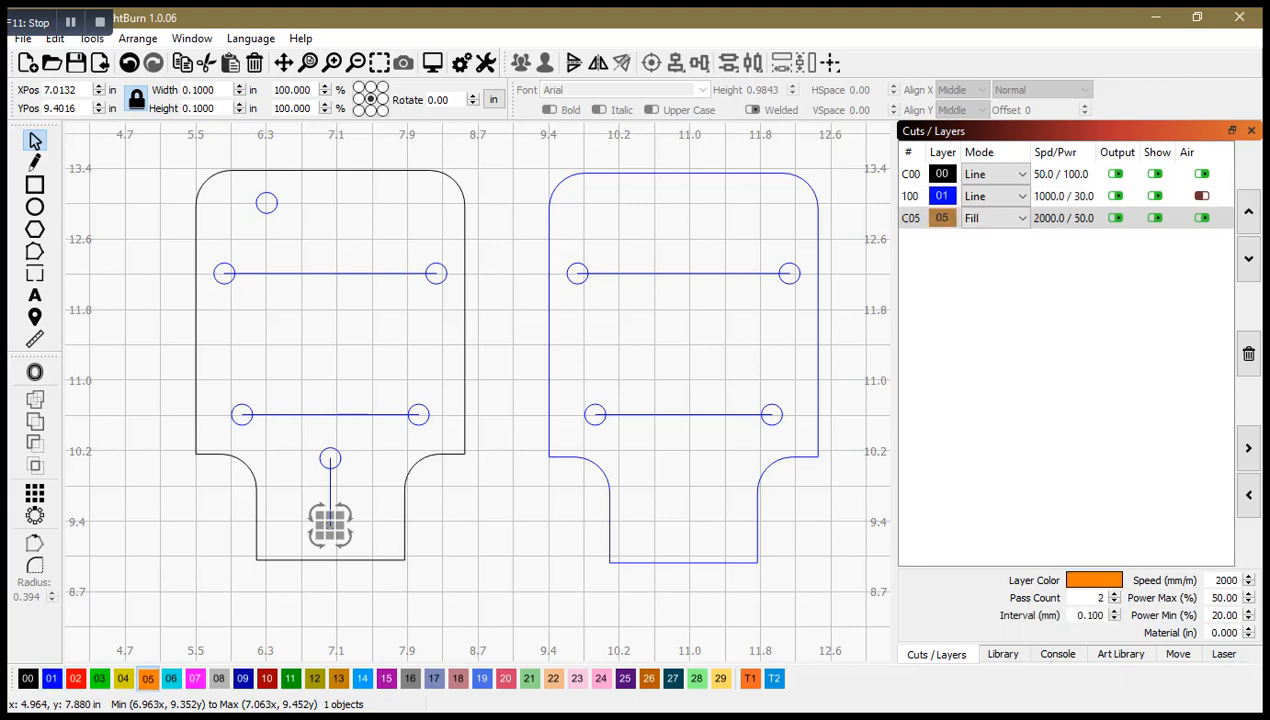
click(144, 524)
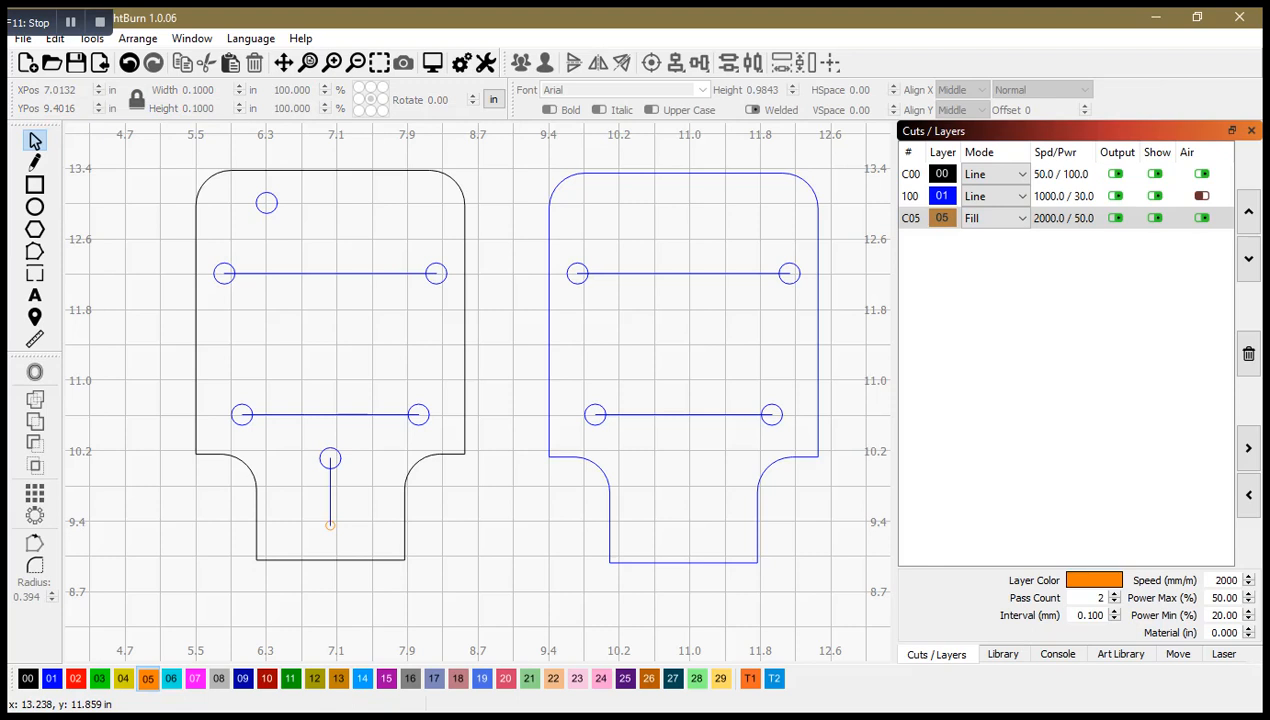
click(995, 218)
click(980, 232)
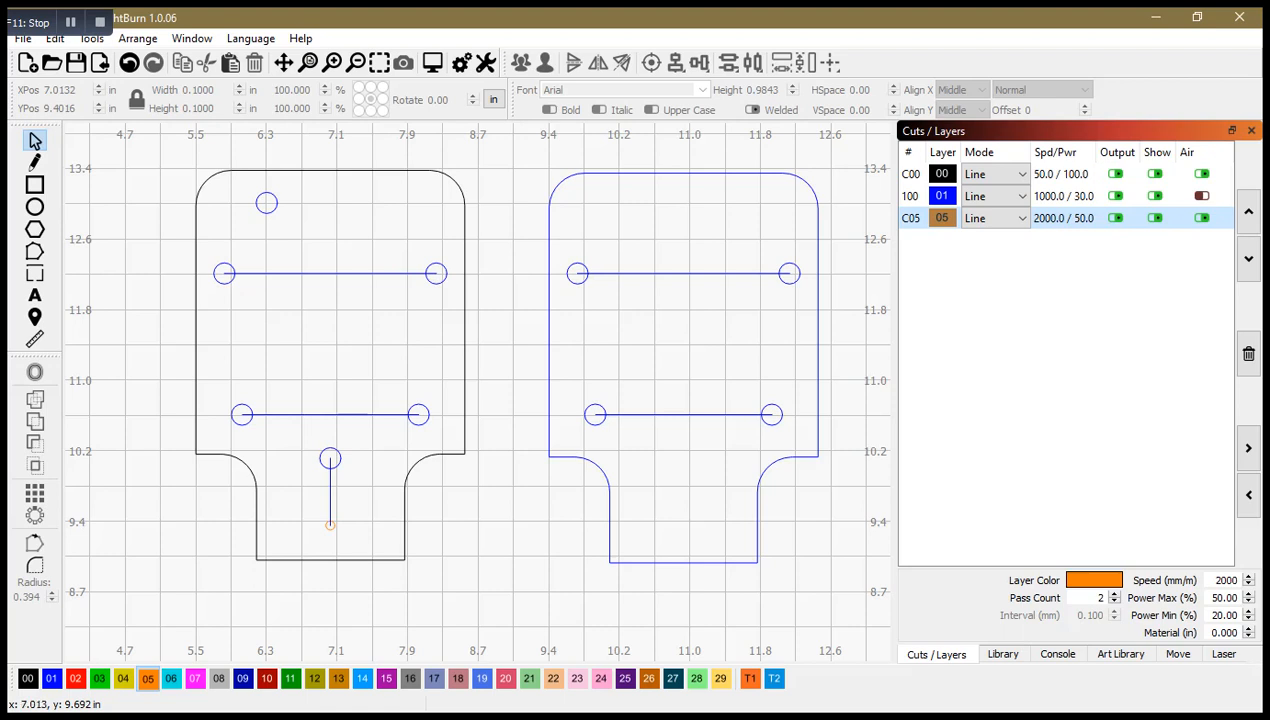
- Copy the template's short vertical line into the blue outline's lower neck, centred at about X 10.99 in, Y 9.73 in
click(329, 496)
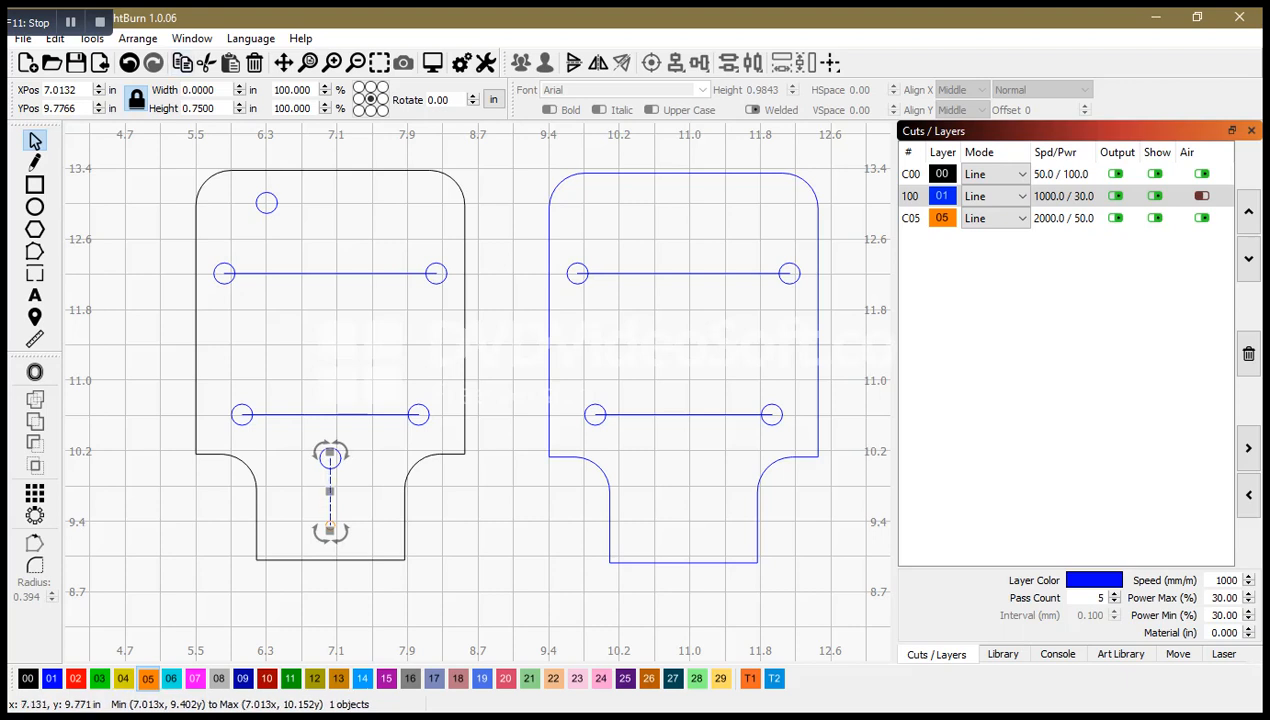
key(ctrl+v)
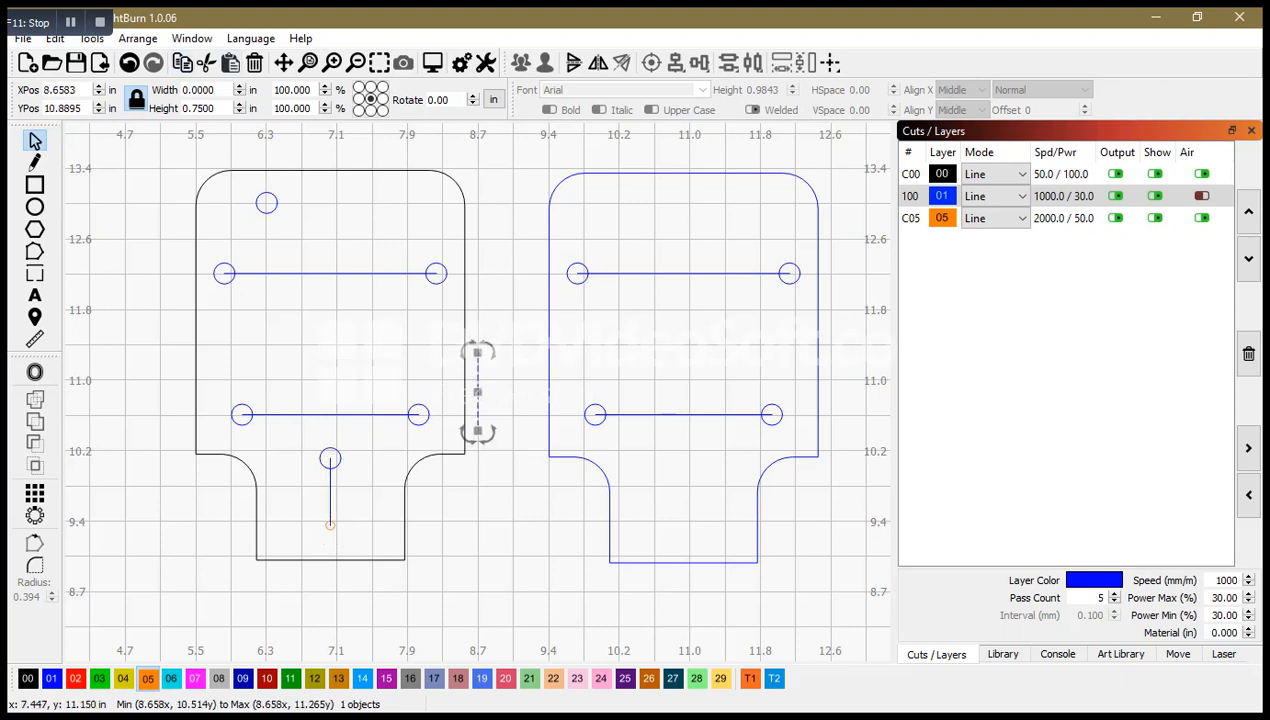
drag(476, 381, 688, 494)
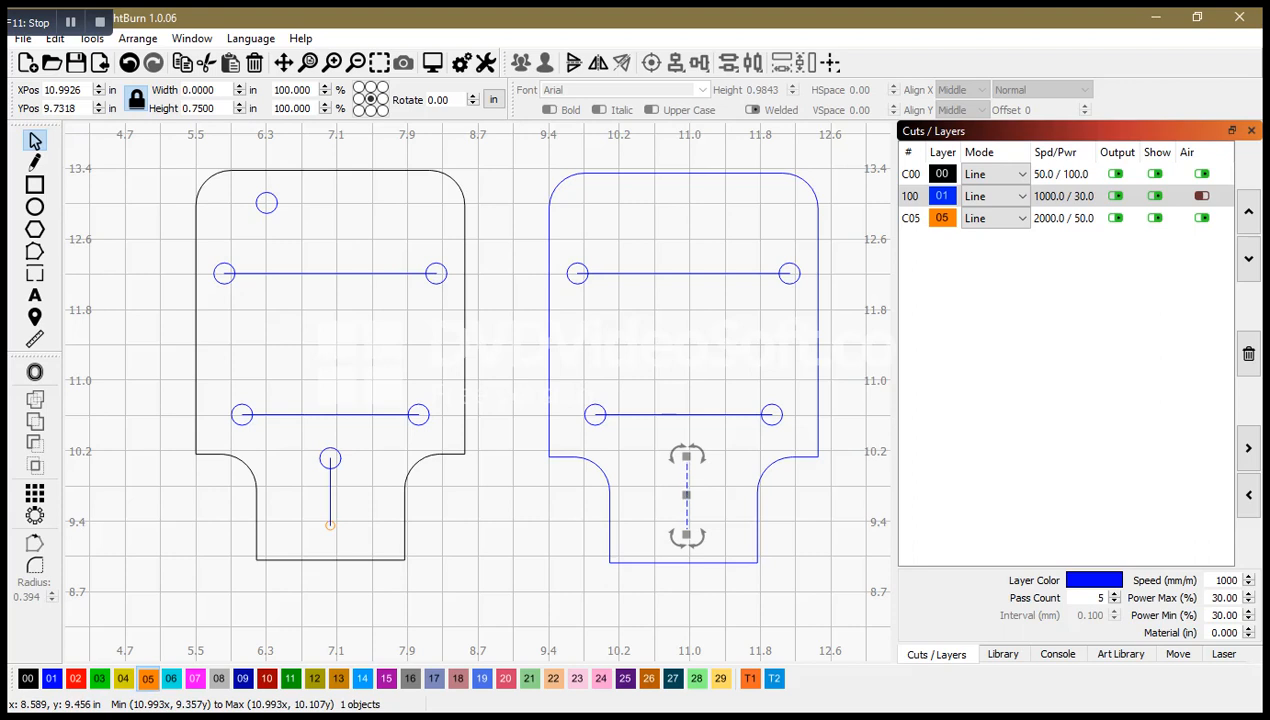
key(Escape)
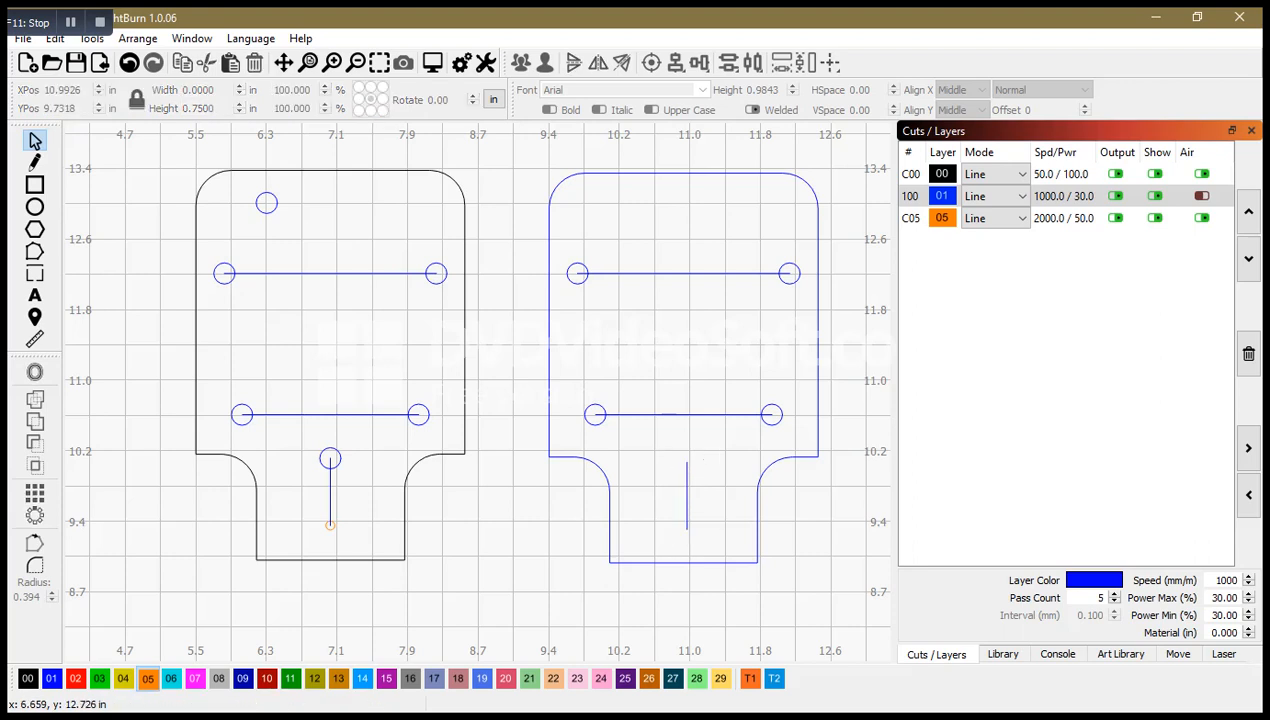
- Copy the template's single upper circle onto the upper end of the vertical line in the blue outline
click(271, 213)
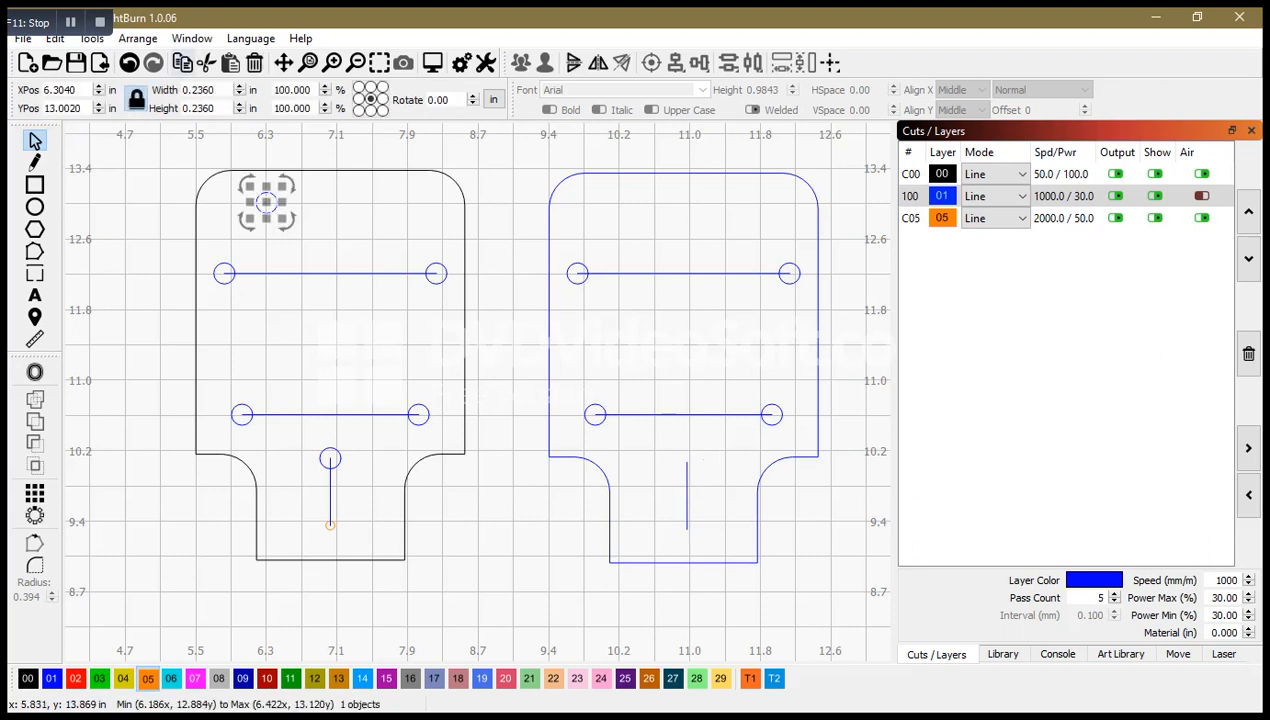
click(230, 63)
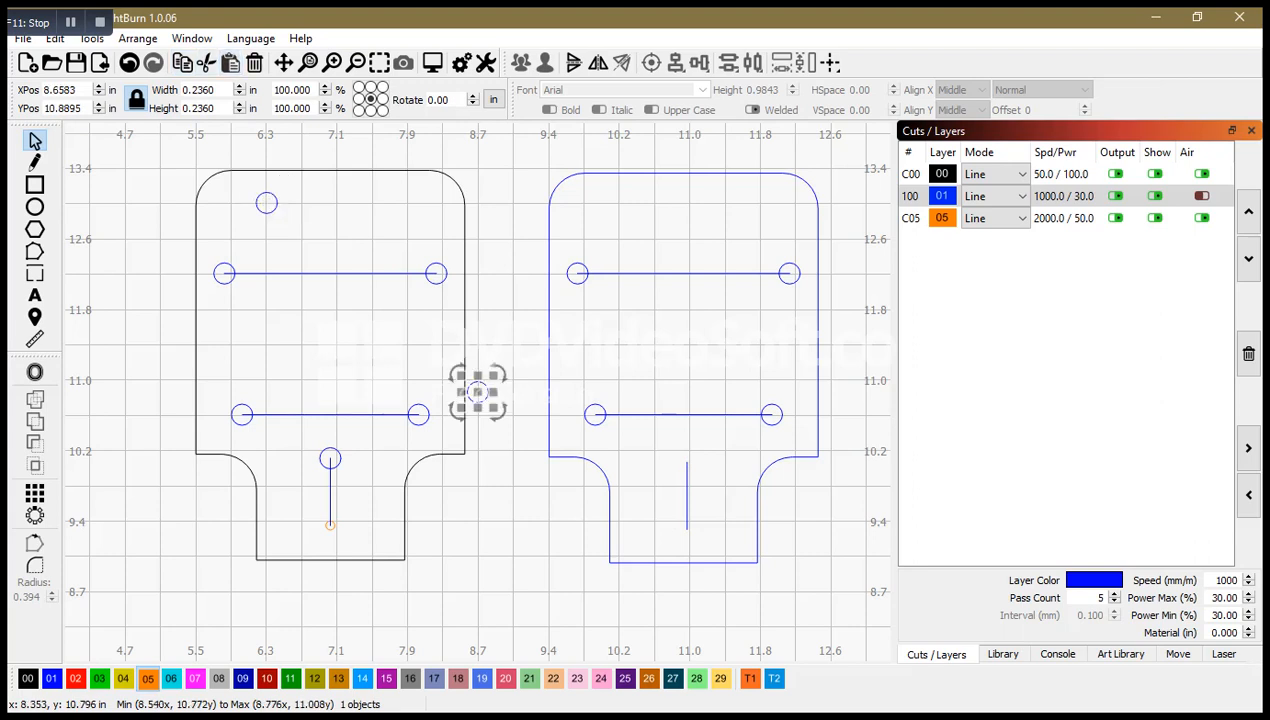
drag(476, 388, 688, 458)
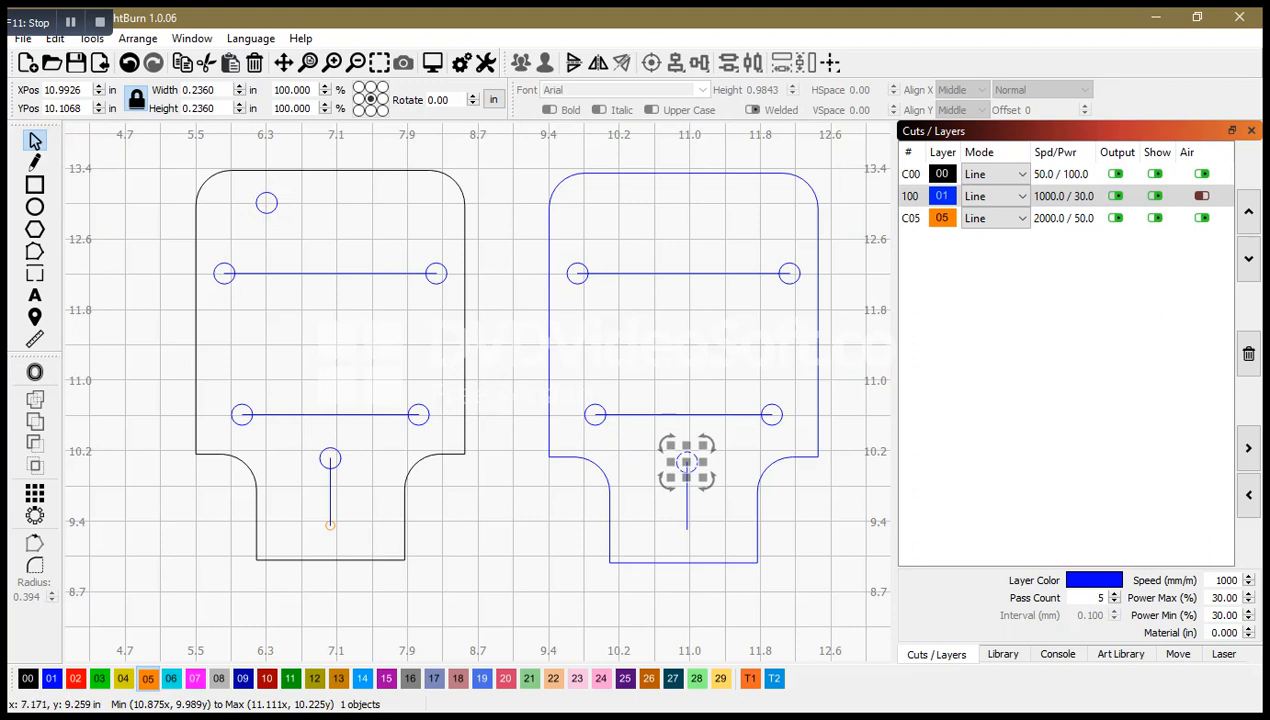
- Copy the template's small orange circle onto the lower end of the vertical line in the blue outline
click(330, 524)
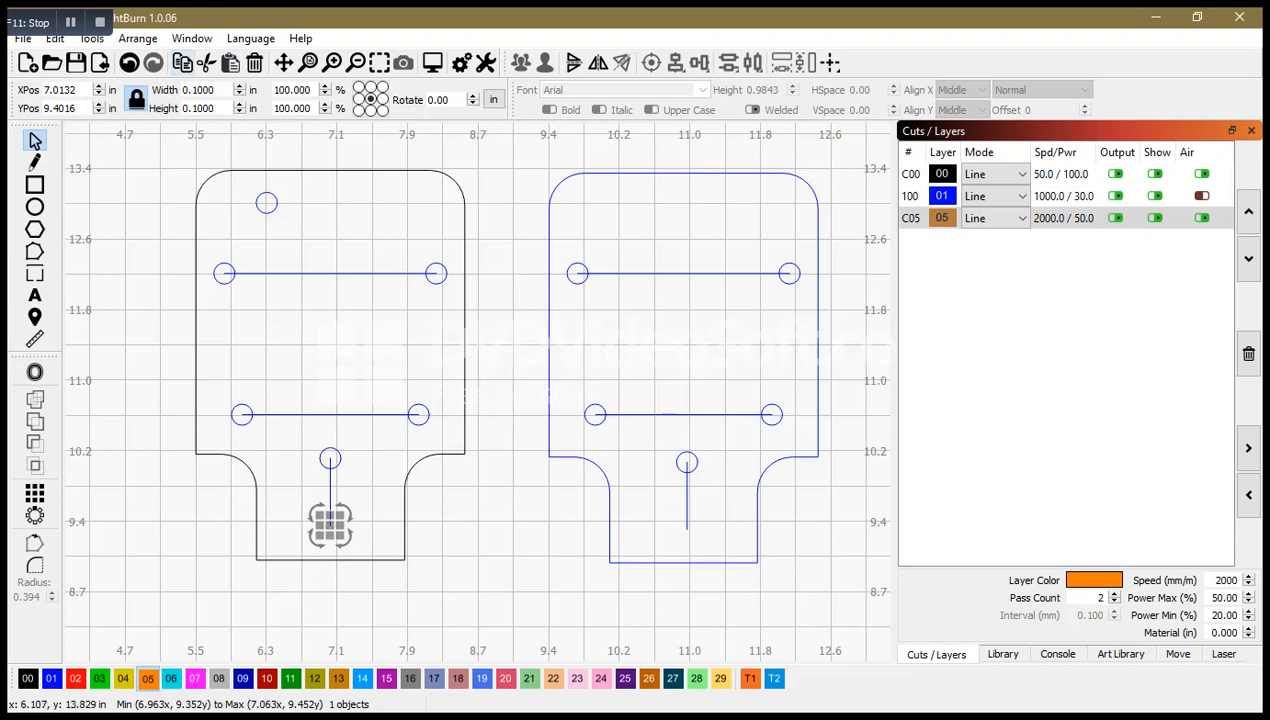
click(230, 62)
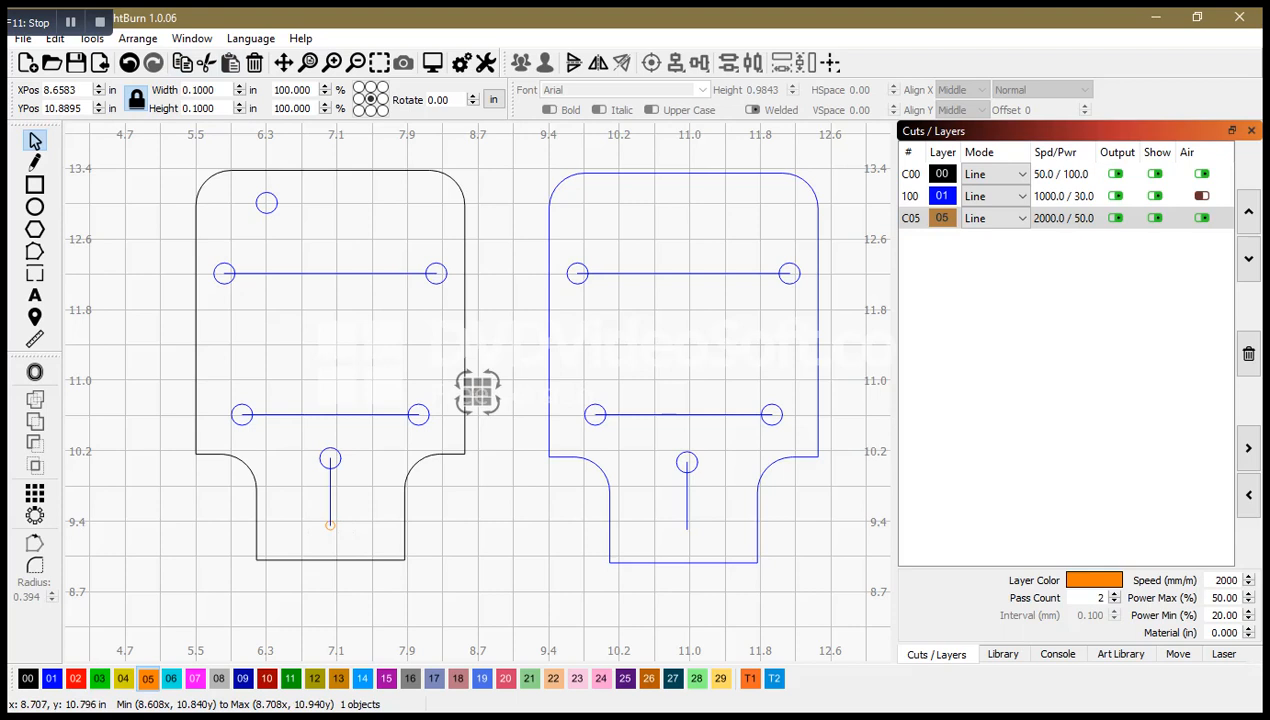
drag(476, 395, 683, 534)
key(Escape)
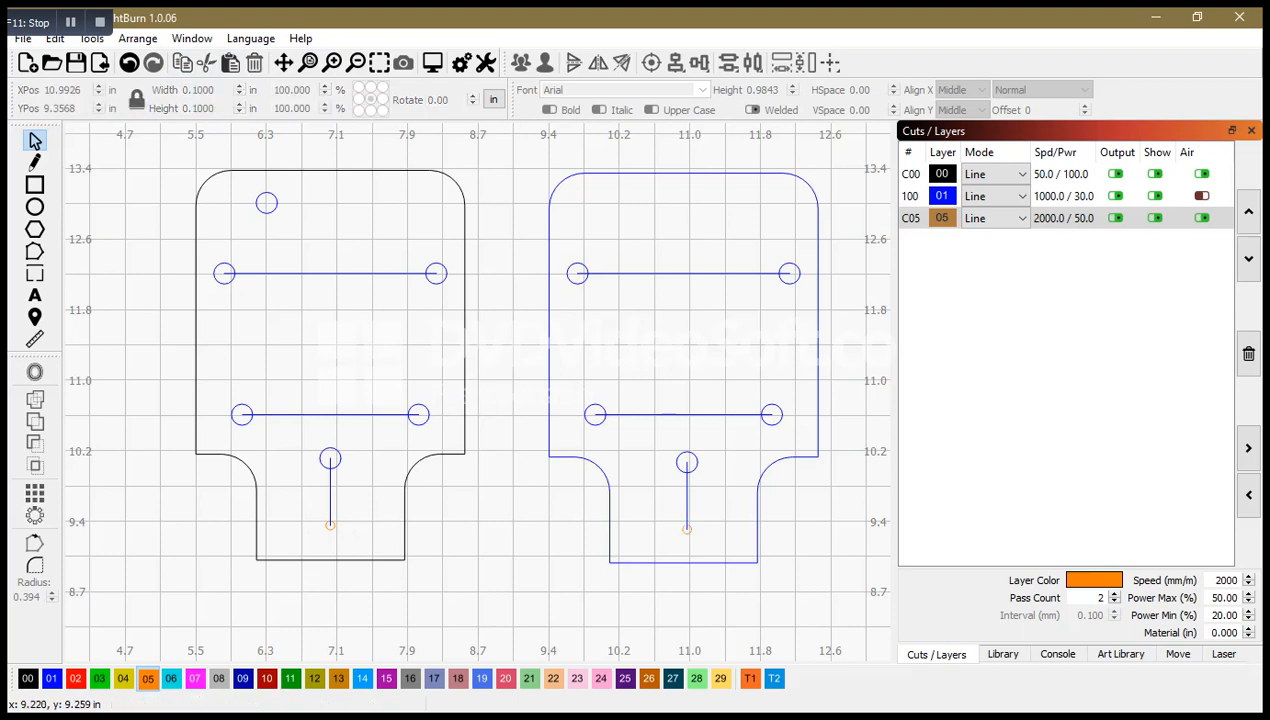
- Align the vertical line and its two circles with the blue outline using Align V-Center, and clear the selection
drag(649, 438, 710, 544)
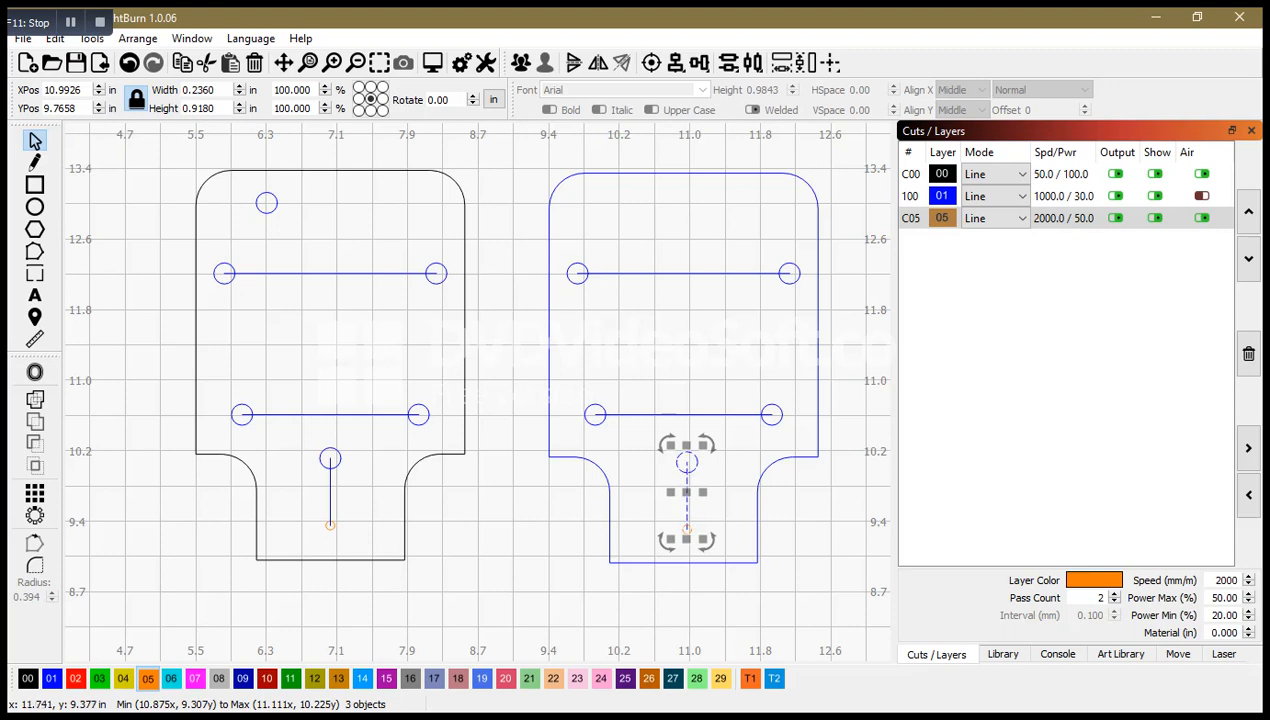
shift+click(758, 524)
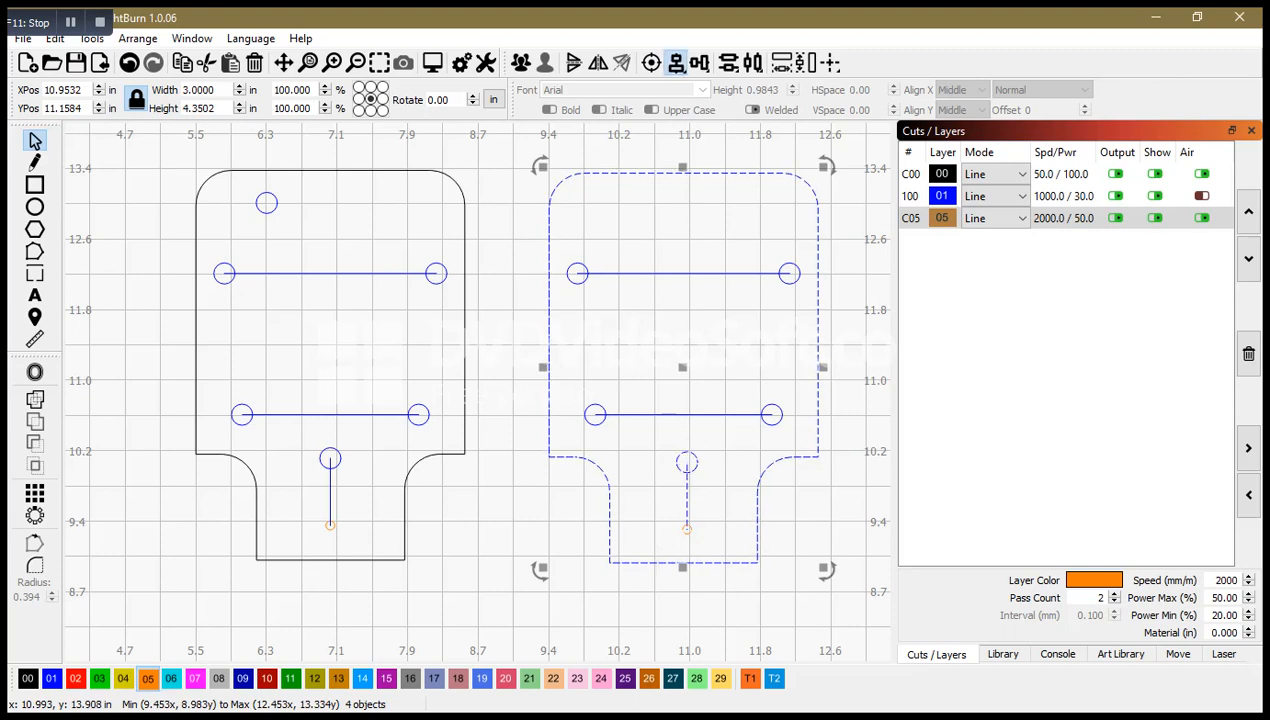
click(675, 63)
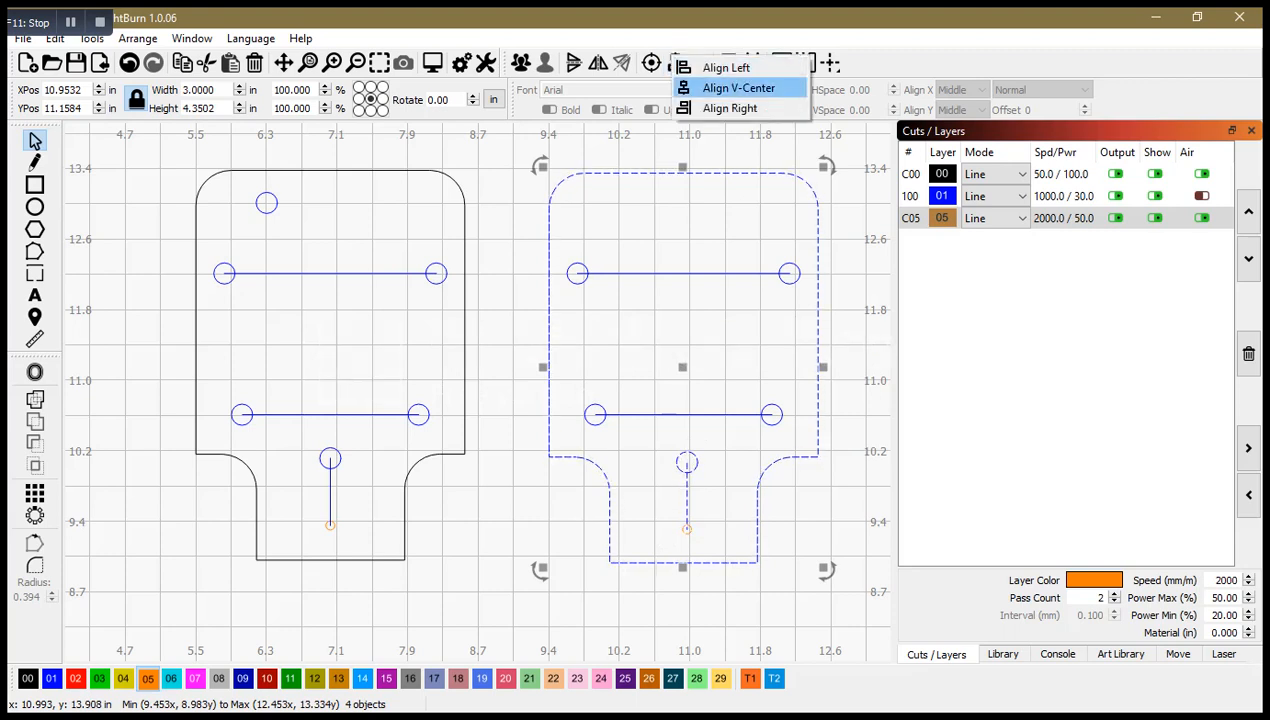
click(738, 88)
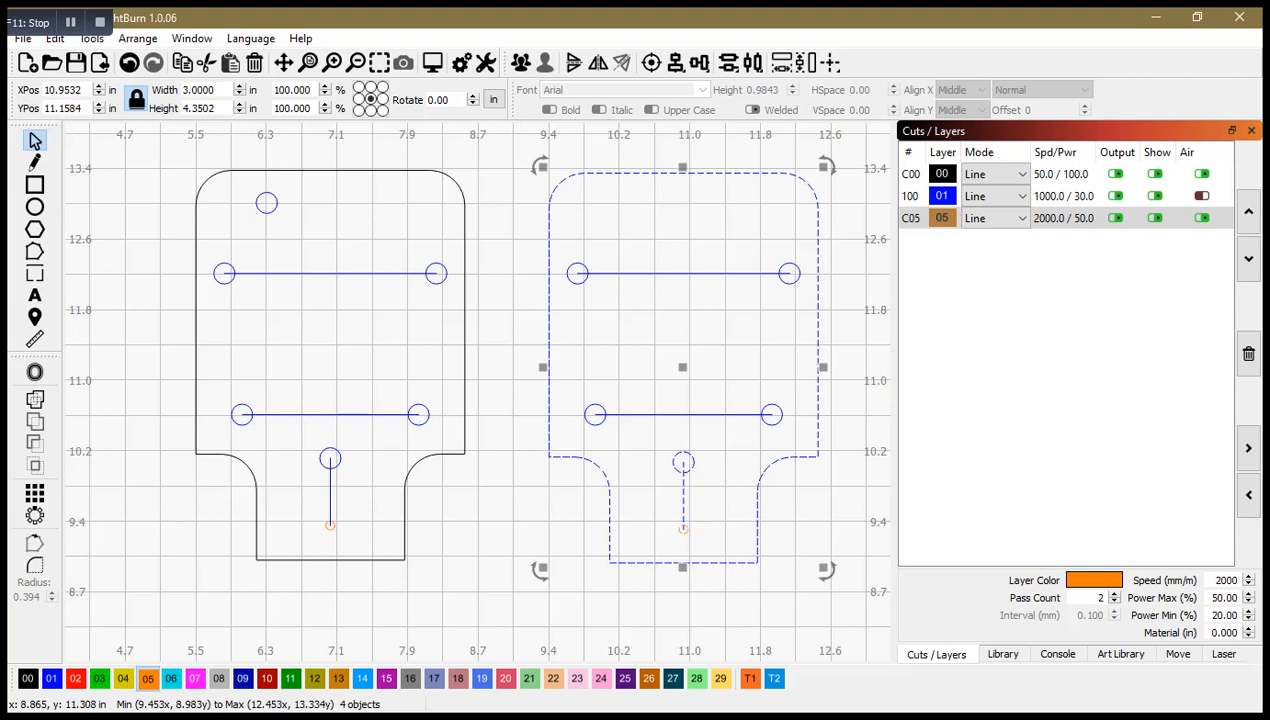
click(527, 438)
- Ungroup the upper horizontal line and its end circles inside the blue outline
scroll(527, 438, down, 2)
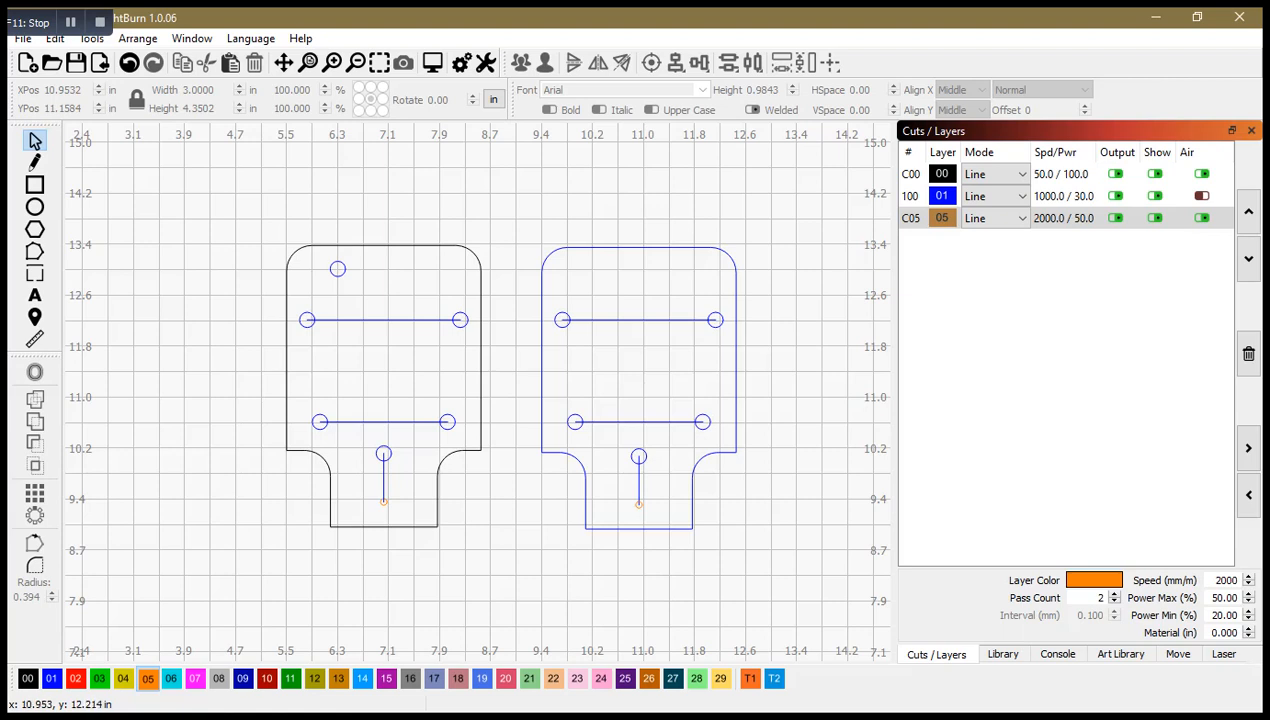
click(640, 320)
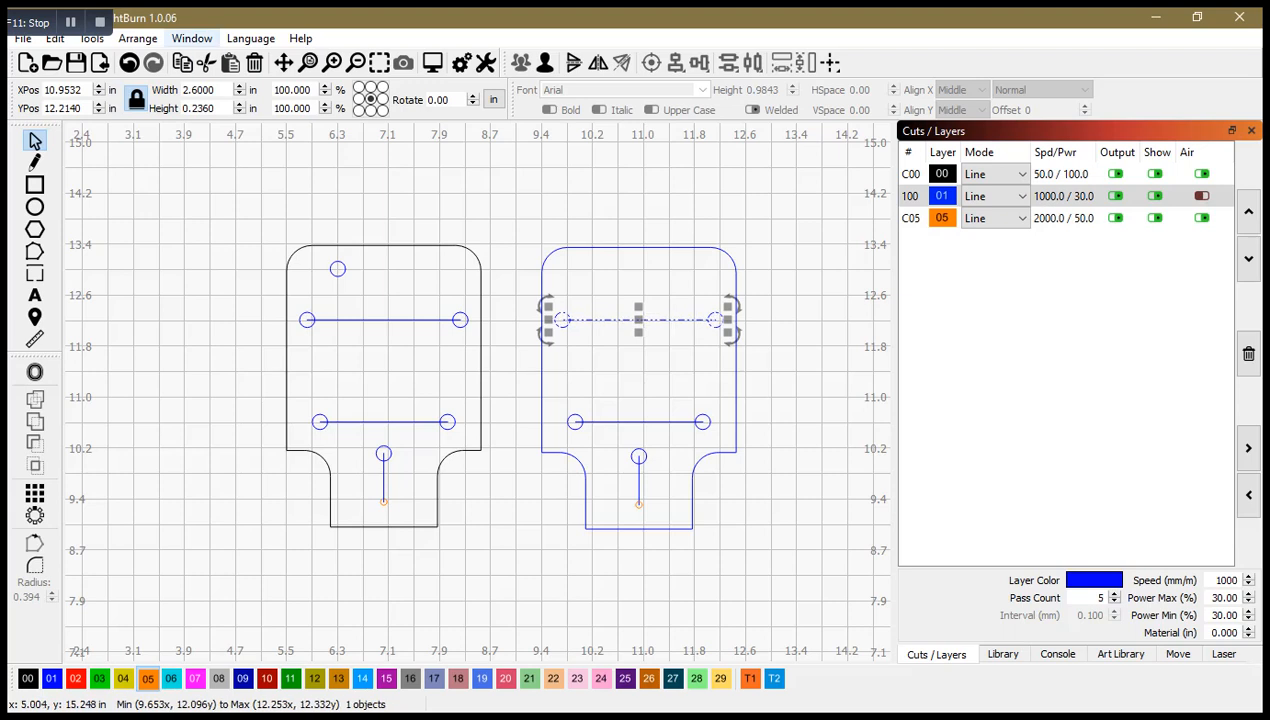
click(137, 38)
click(170, 79)
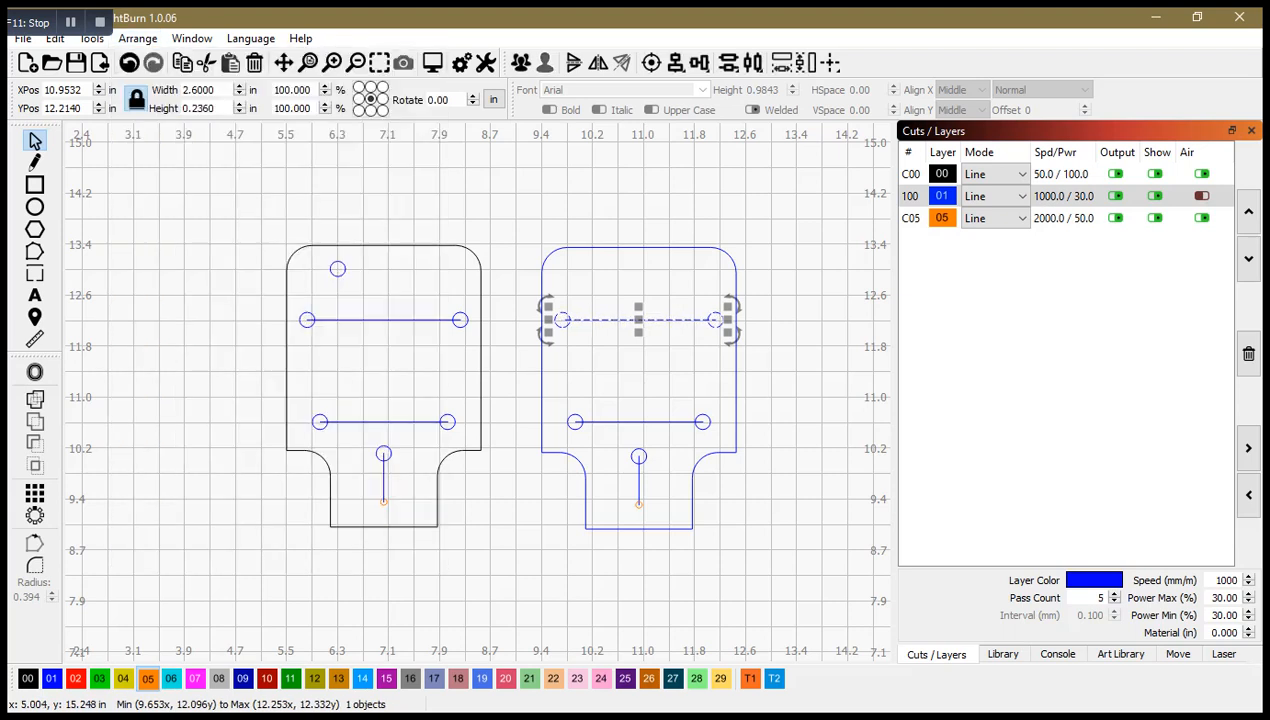
- Delete the upper horizontal line inside the blue outline, keeping its two end circles
click(611, 281)
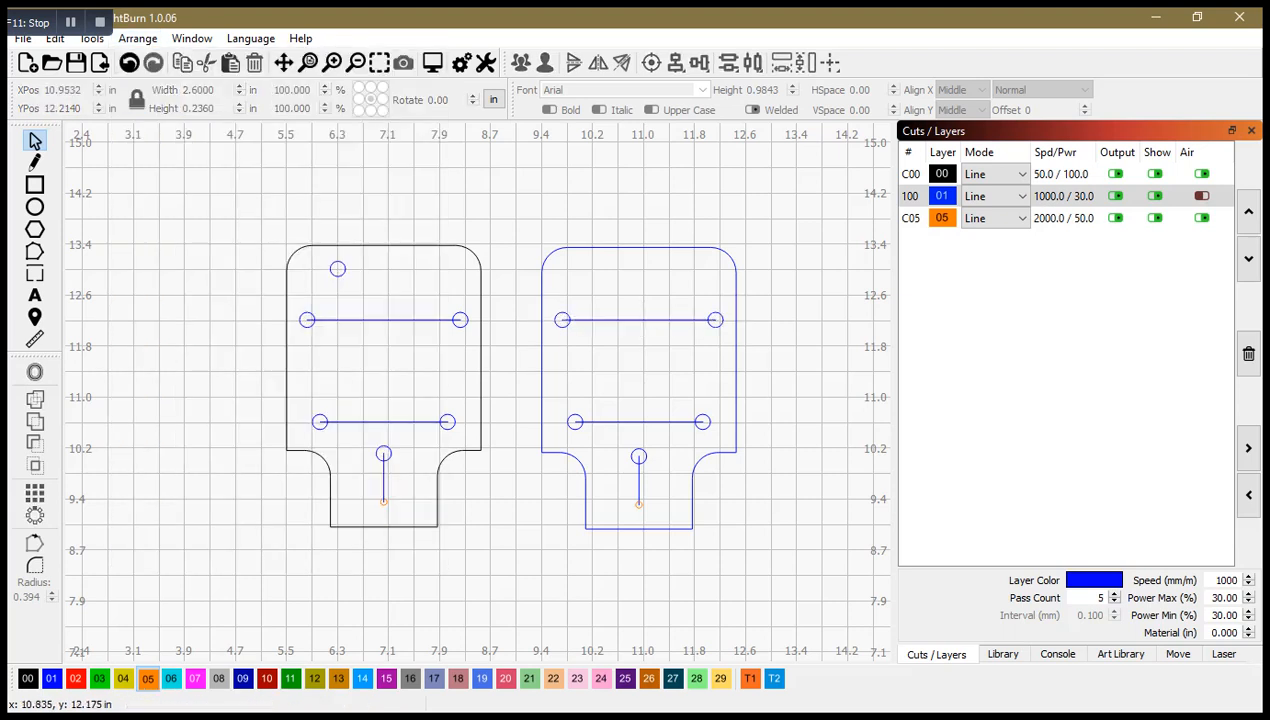
click(633, 321)
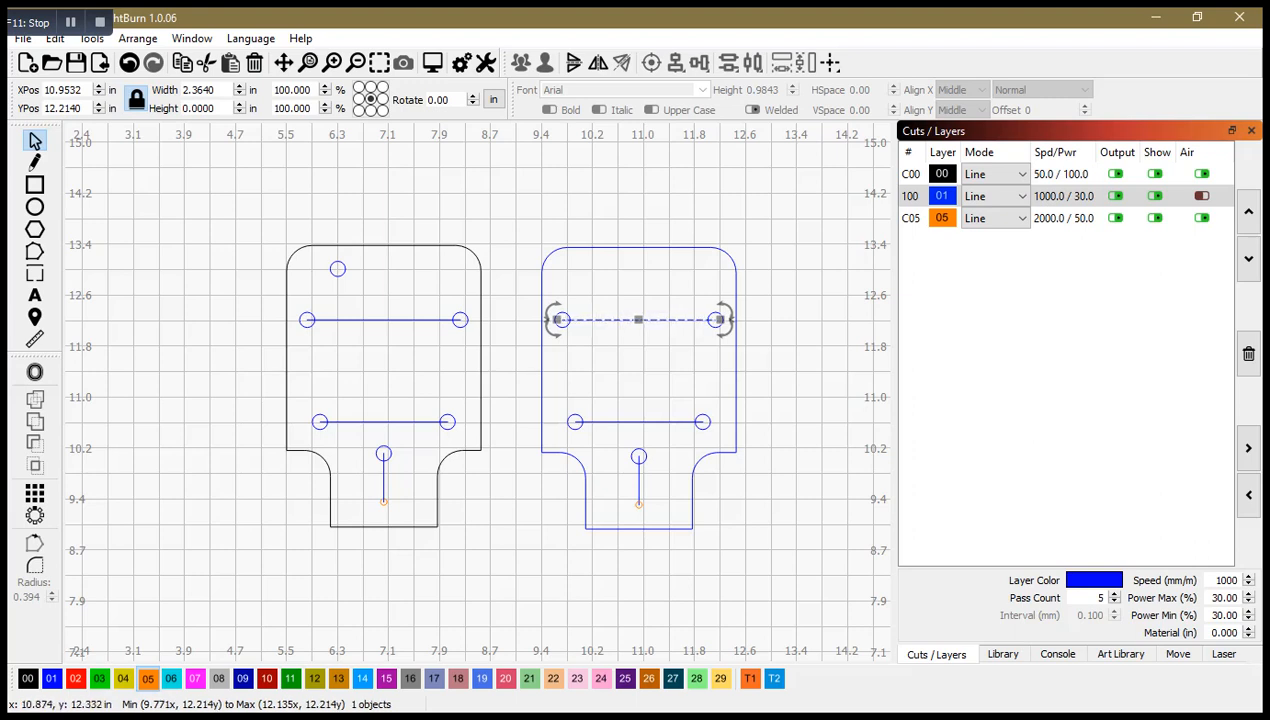
right_click(632, 318)
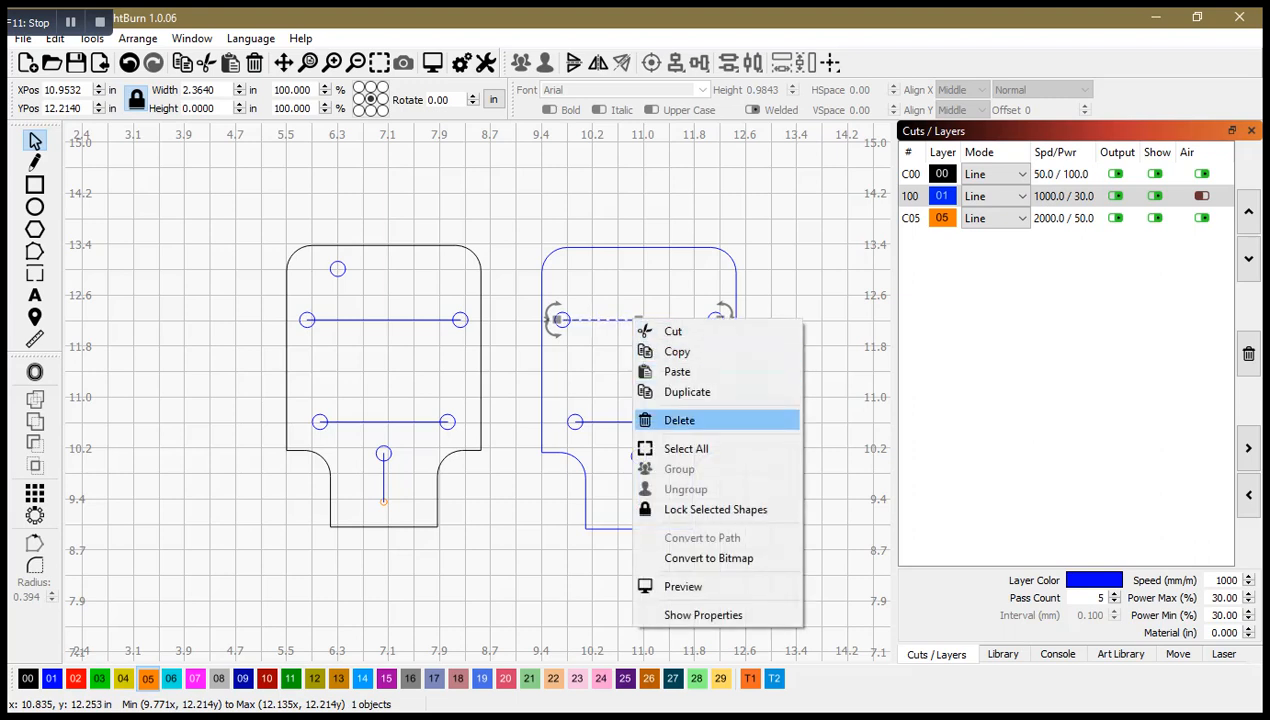
click(640, 420)
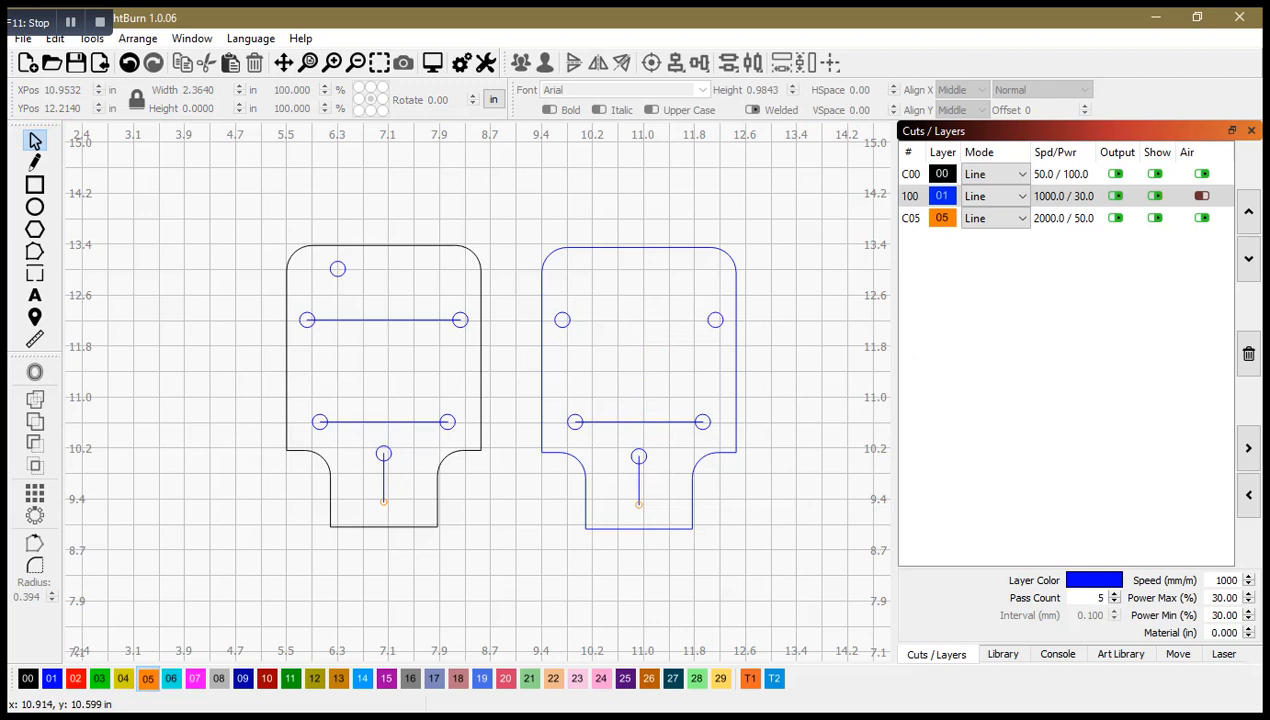
- Ungroup the lower horizontal line and its end circles inside the blue outline, and delete only the line
click(638, 422)
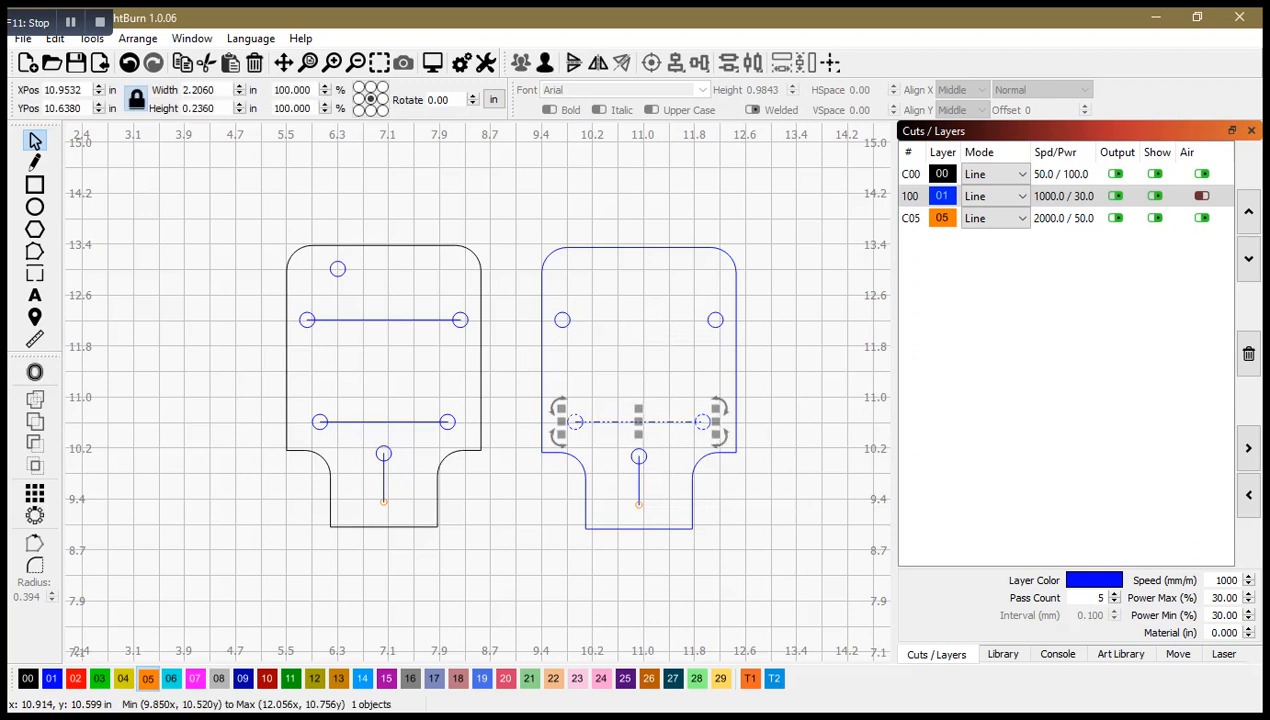
click(100, 22)
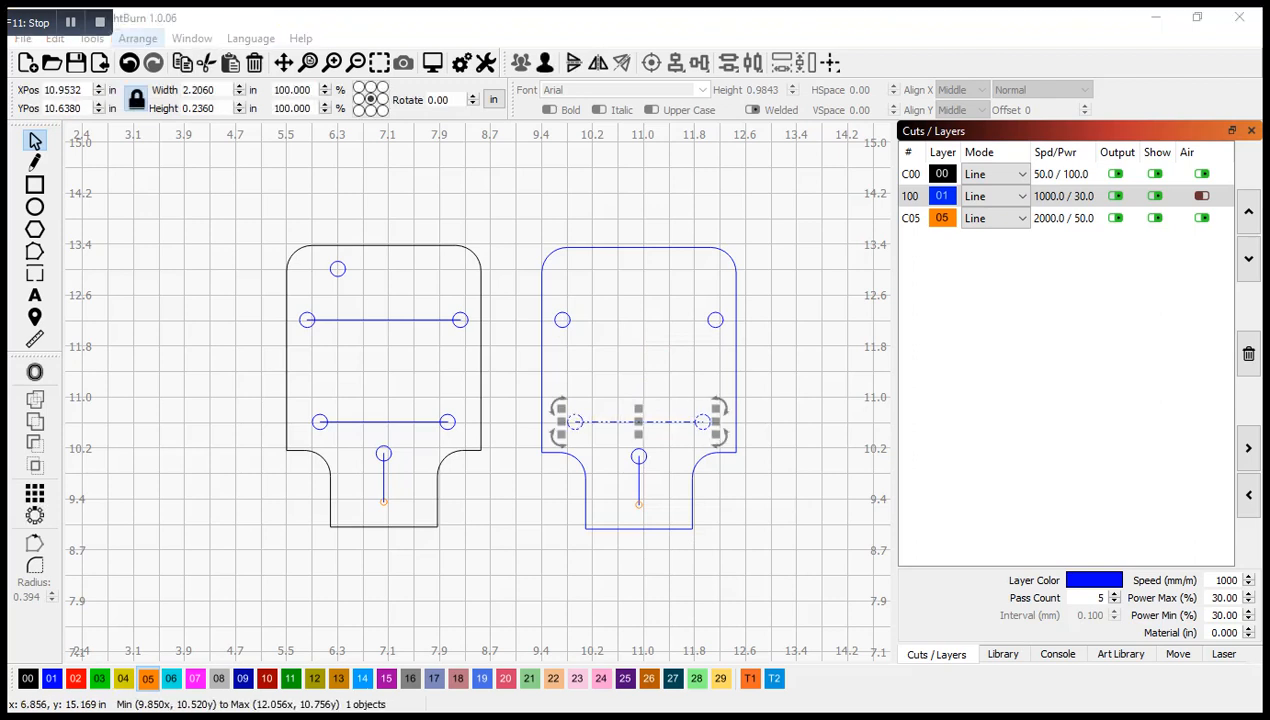
click(137, 38)
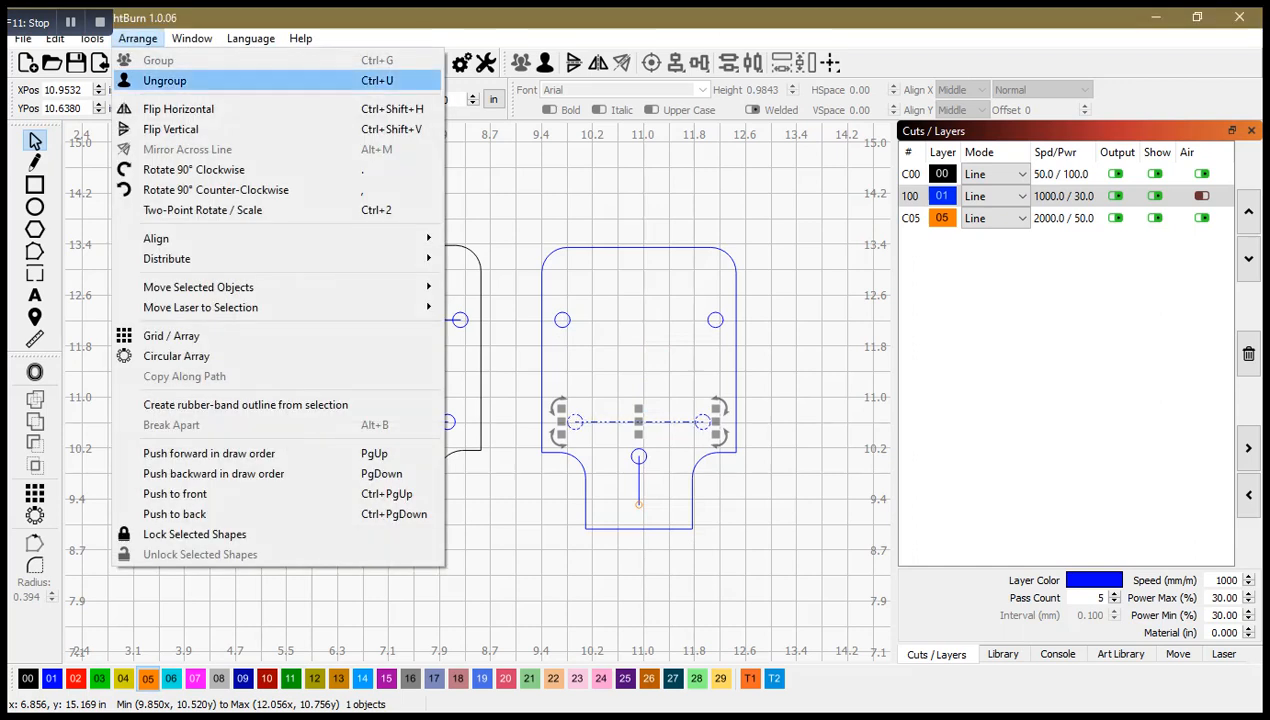
click(165, 79)
key(Escape)
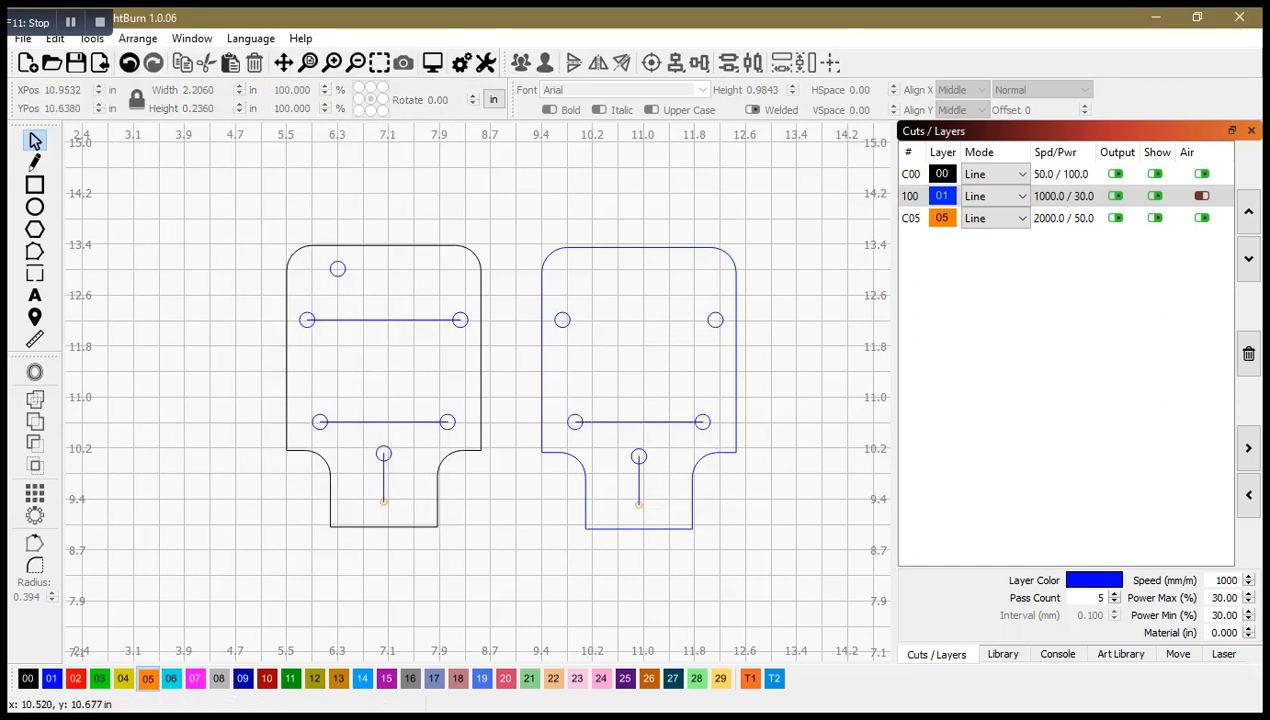
click(630, 422)
right_click(630, 422)
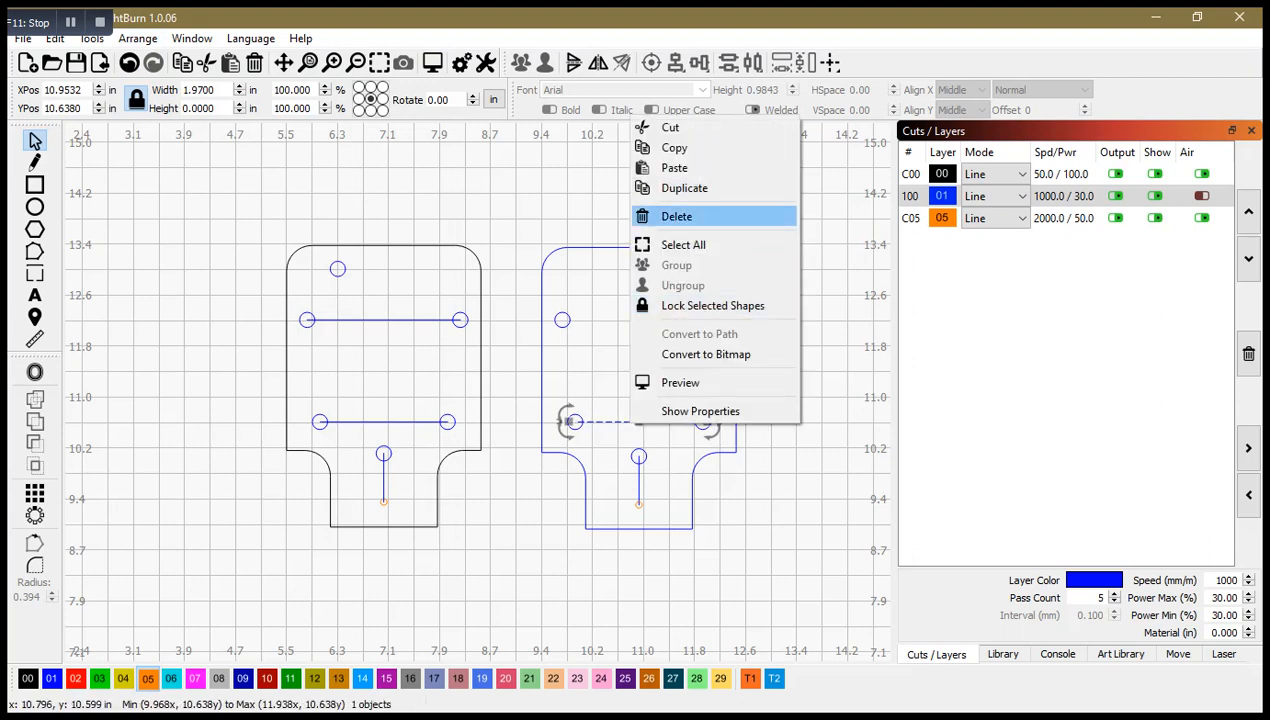
click(676, 216)
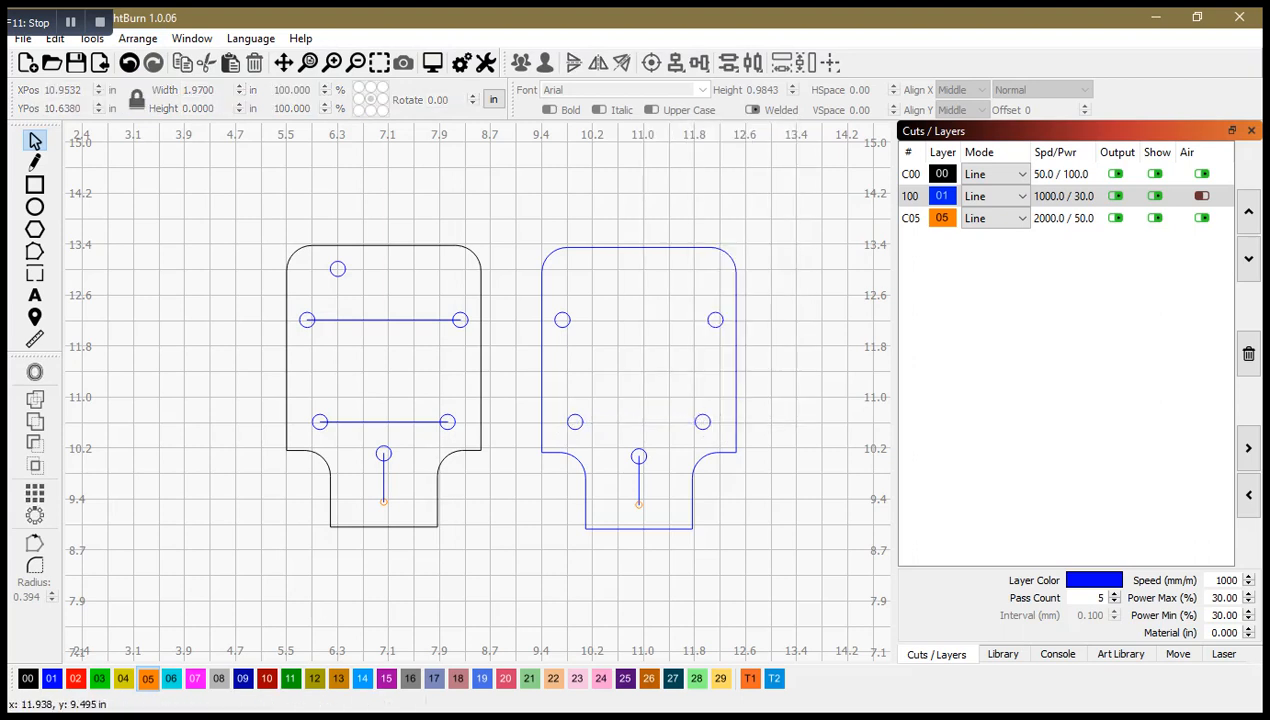
- Delete the vertical line in the lower part of the blue outline, keeping the circles at its ends
click(638, 478)
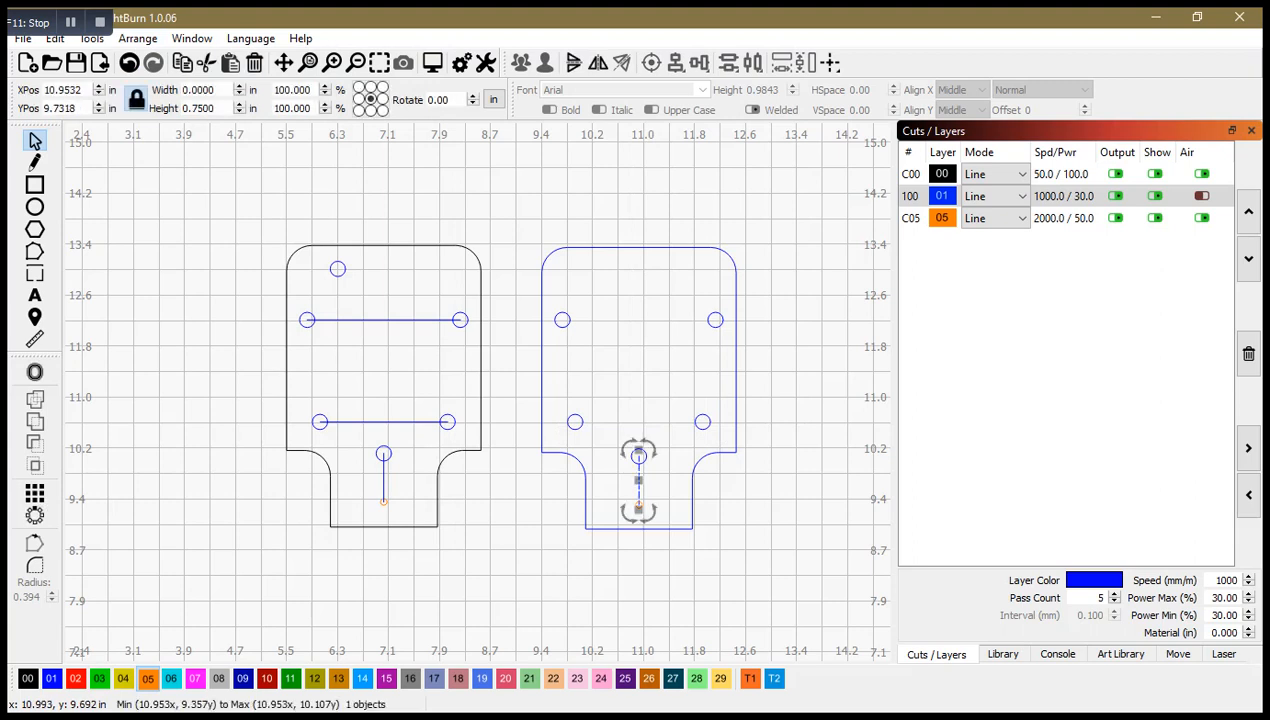
right_click(640, 478)
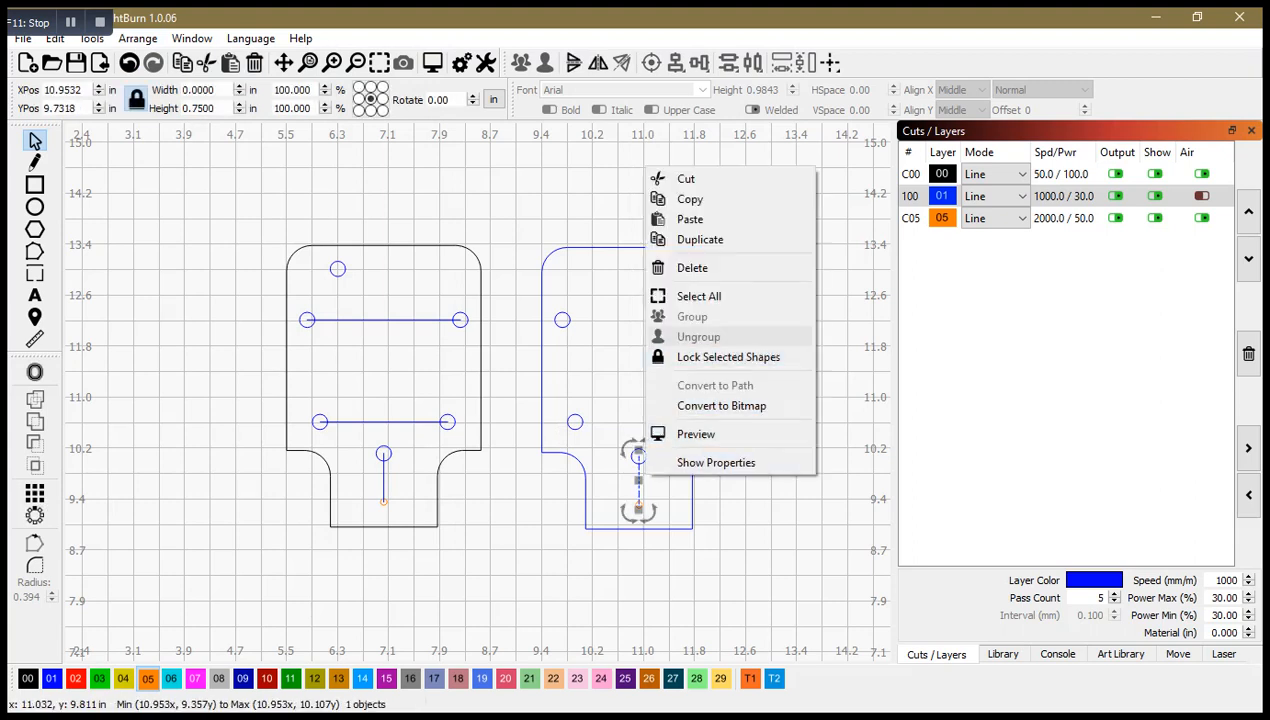
click(678, 265)
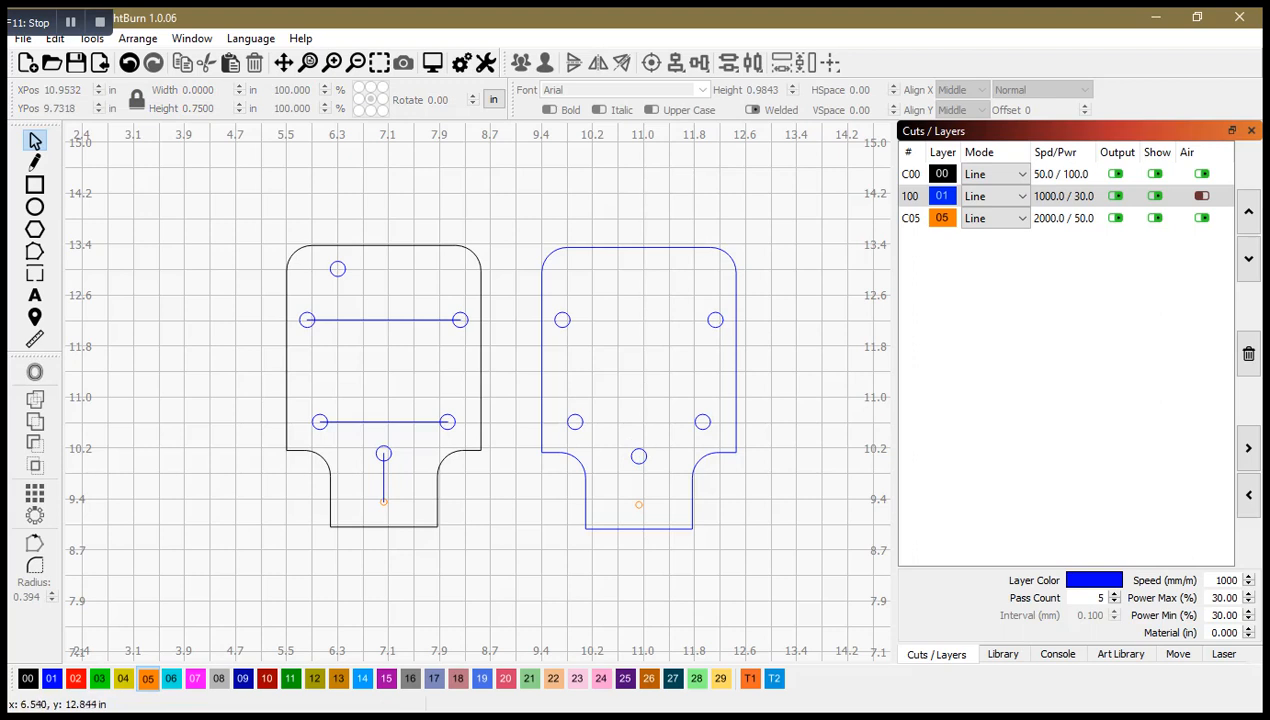
- Copy the template's single upper circle into the blue outline, centred at about X 10.244 in, Y 13.002 in, and clear the selection
click(340, 274)
click(182, 62)
click(230, 62)
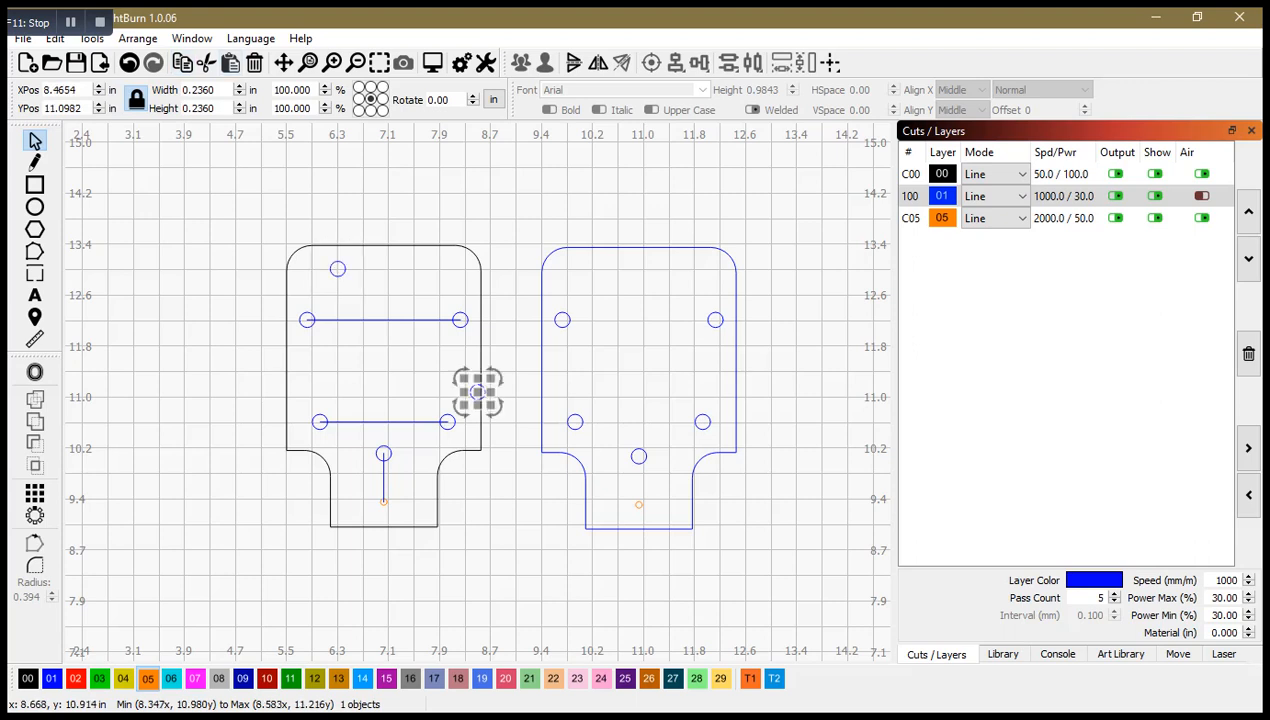
drag(478, 392, 593, 269)
click(559, 179)
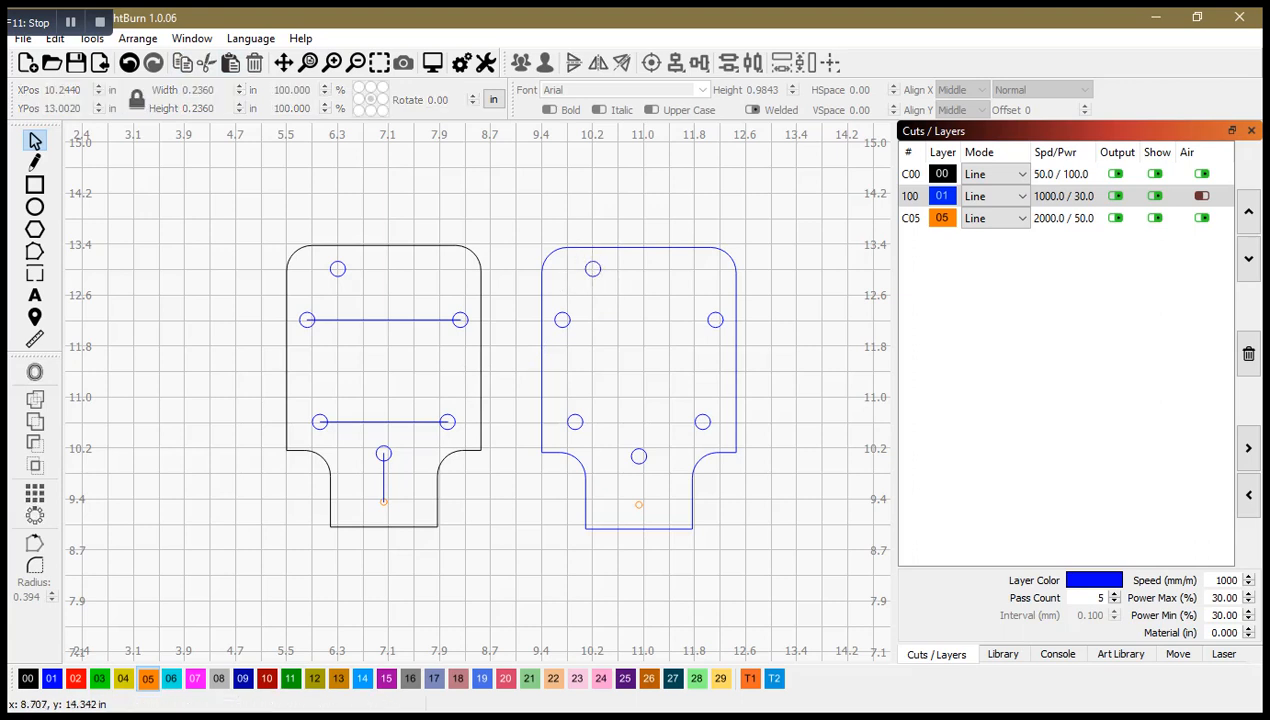
- Set the maximum power of the blue layer 01 to 100%
scroll(738, 523, down, 1)
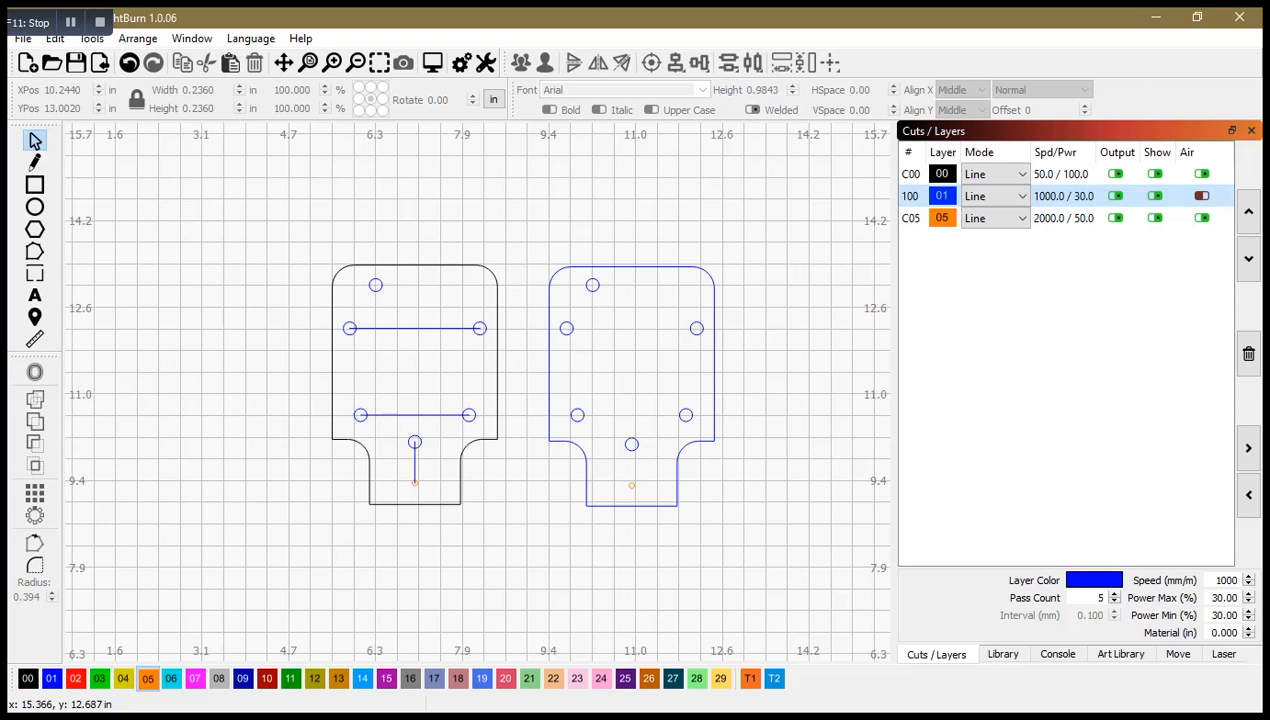
double_click(1217, 598)
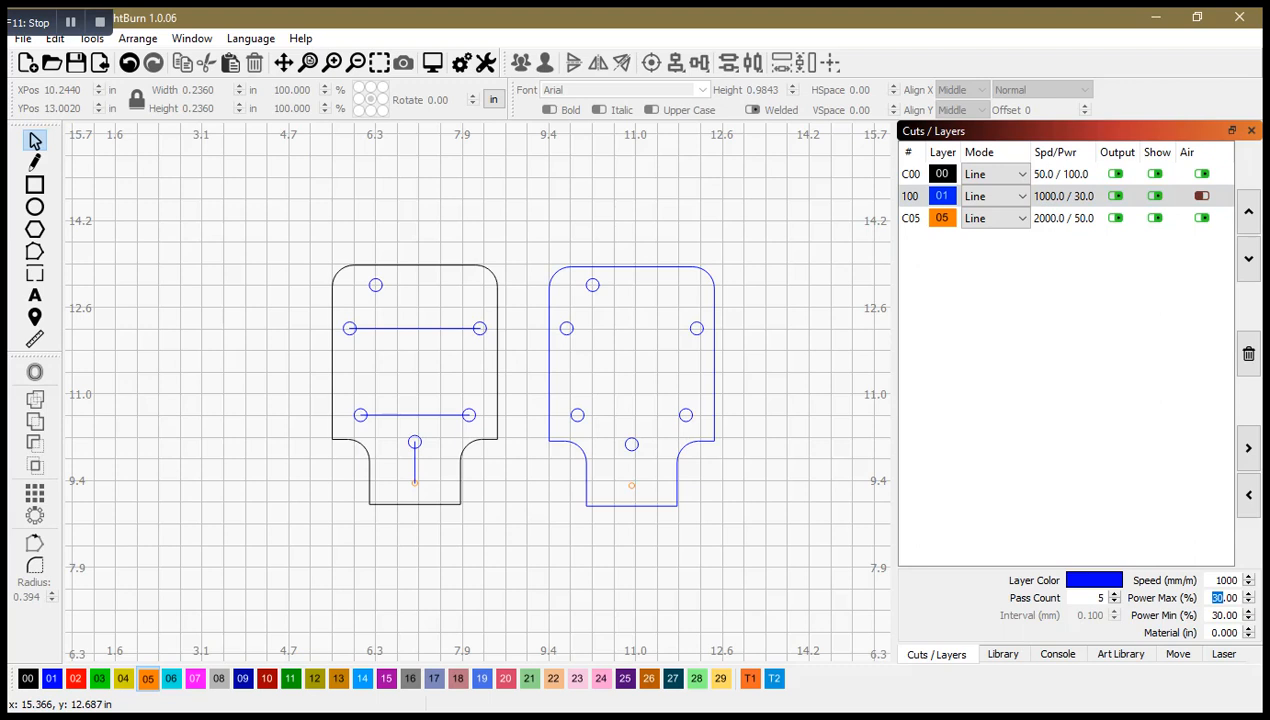
text(100)
key(Return)
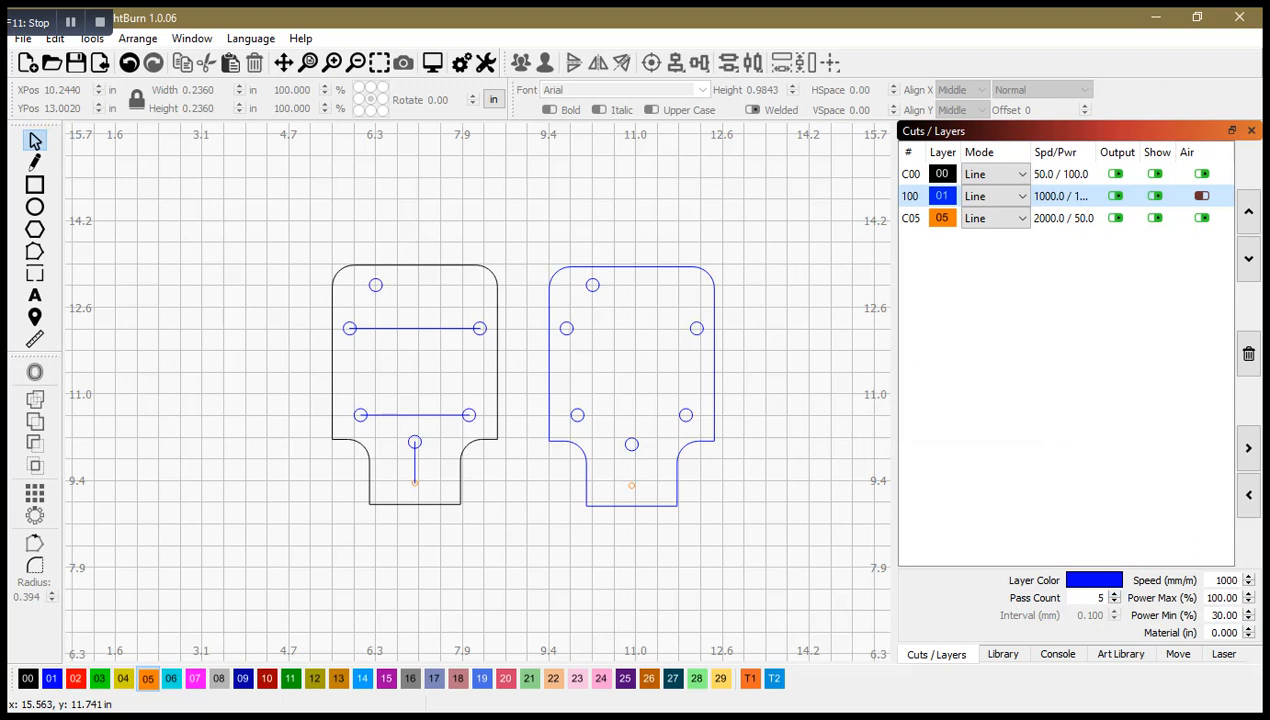
- Set the orange layer C05 to 5 passes and a speed of 500 mm/m
click(1060, 218)
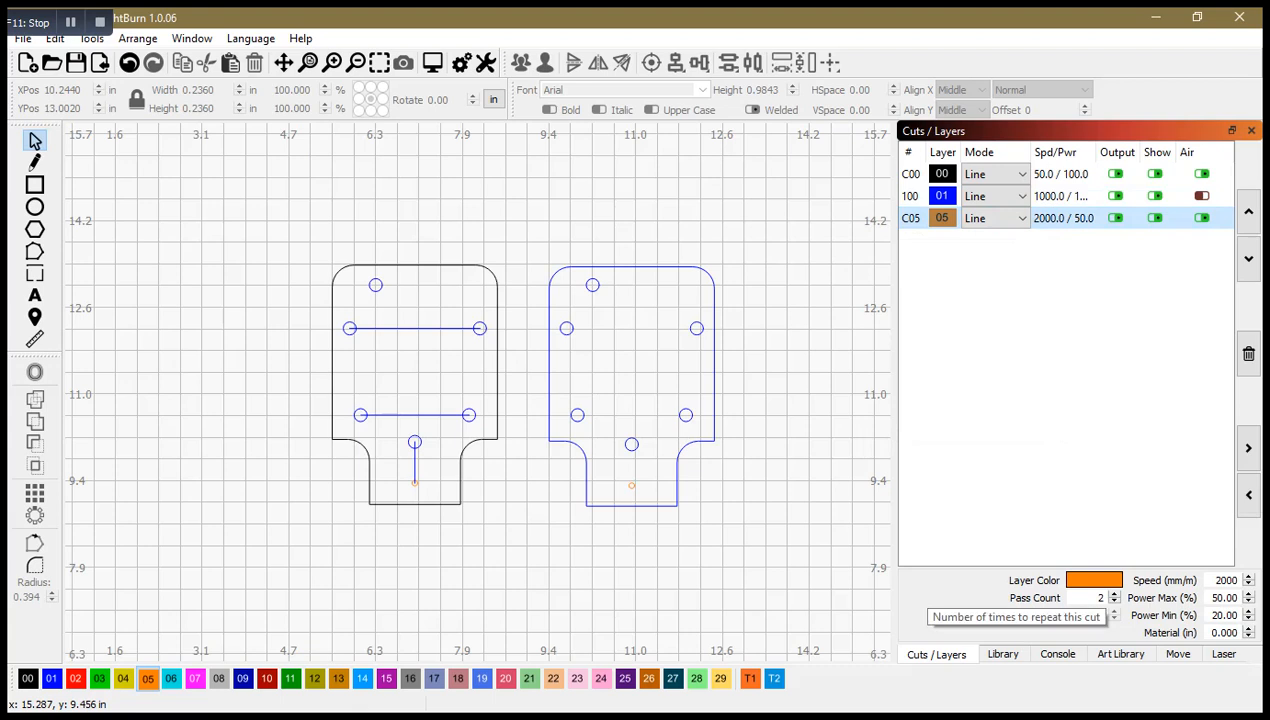
double_click(1100, 597)
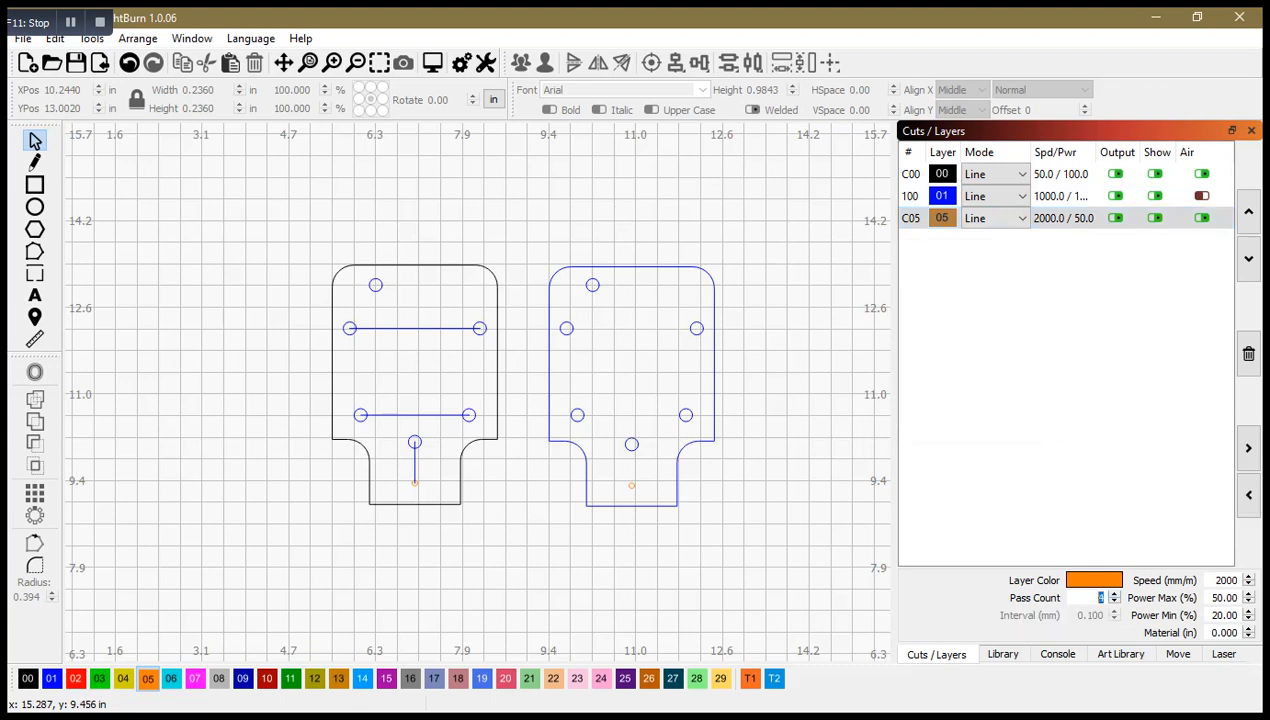
key(Return)
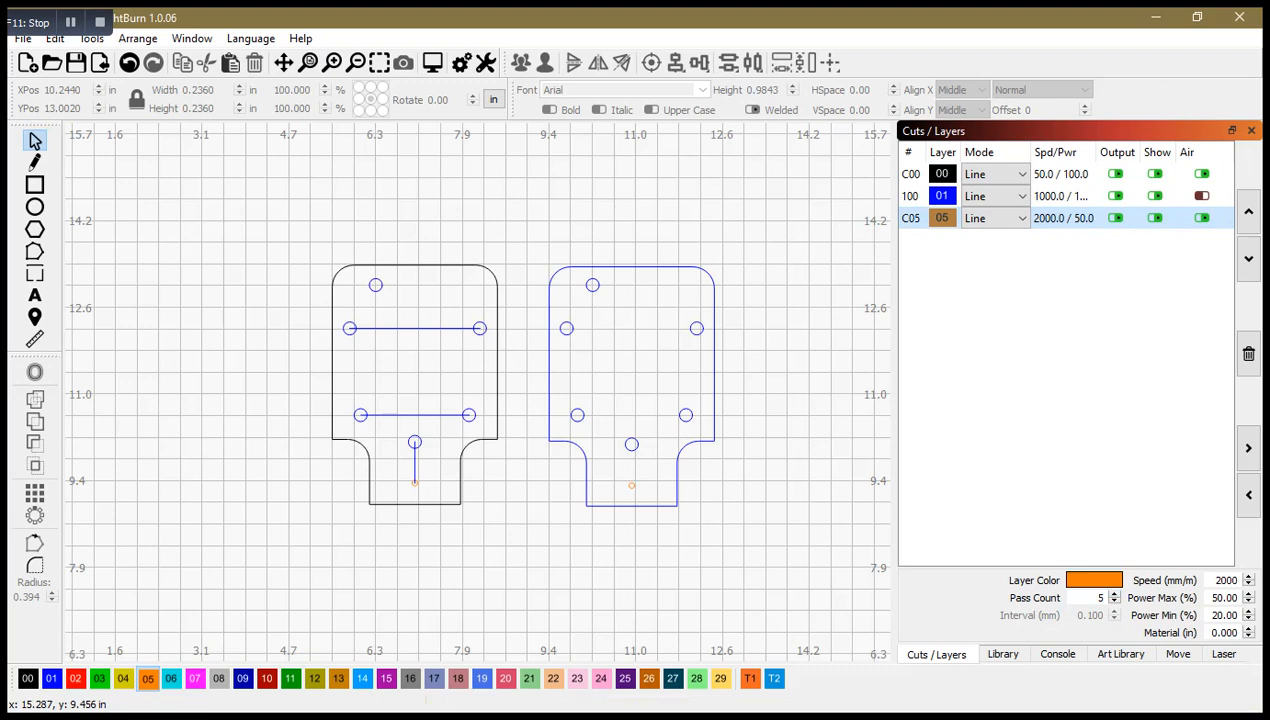
click(1220, 580)
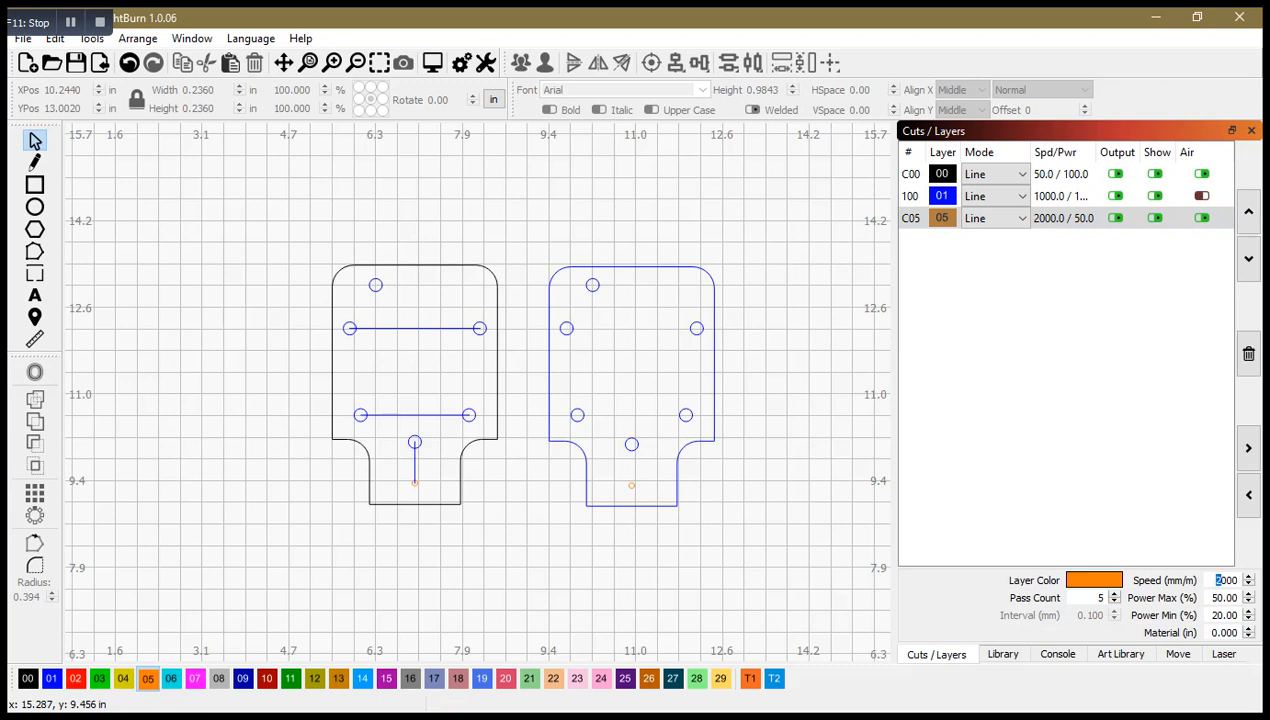
key(shift+Right)
text(5)
key(Return)
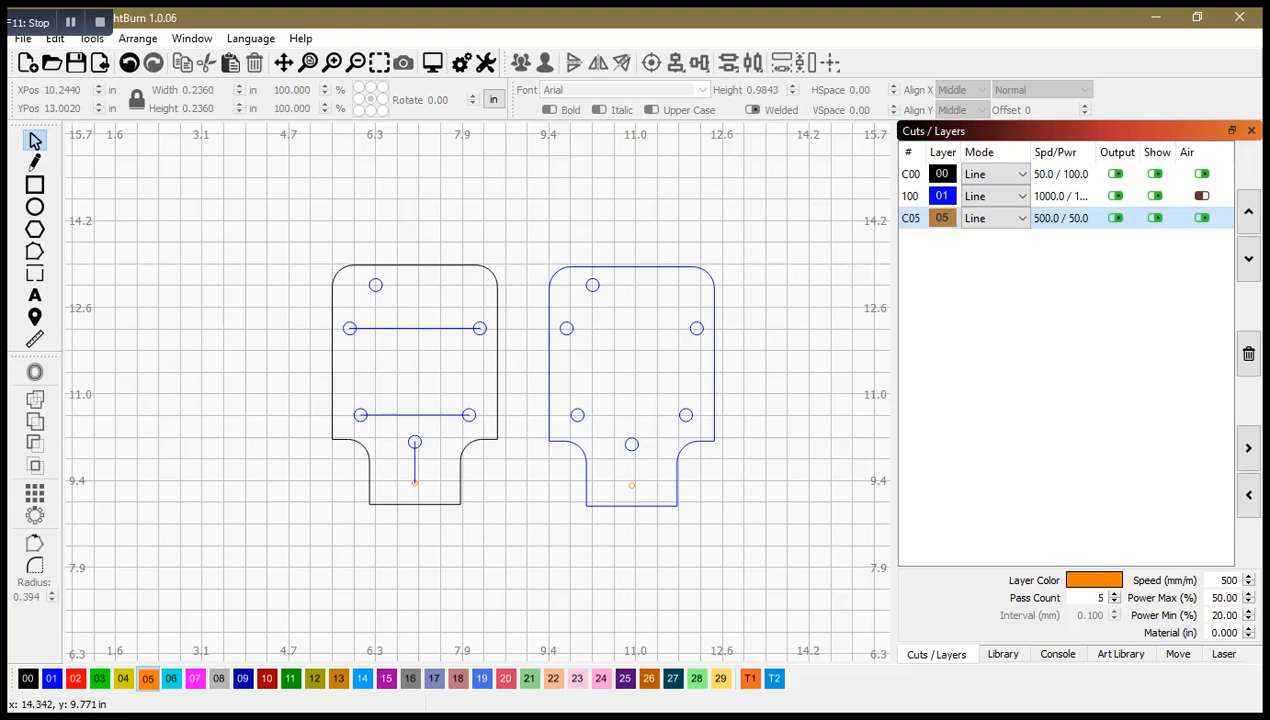
click(816, 460)
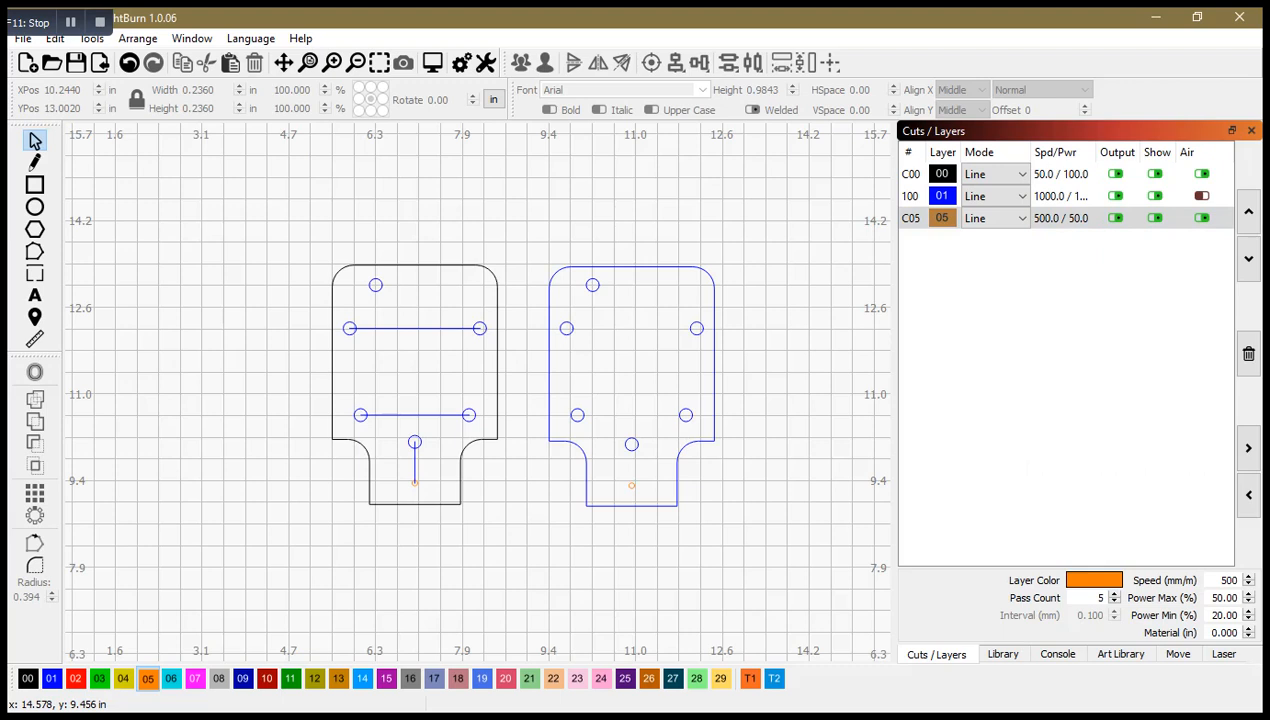